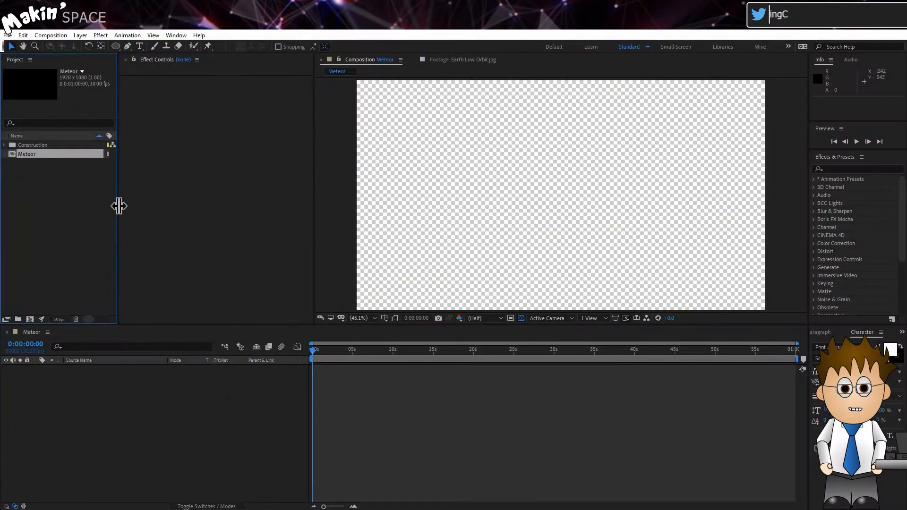
Step: Create a gray solid at the composition size and rename the layer Rock Tex
drag(313, 199, 289, 198)
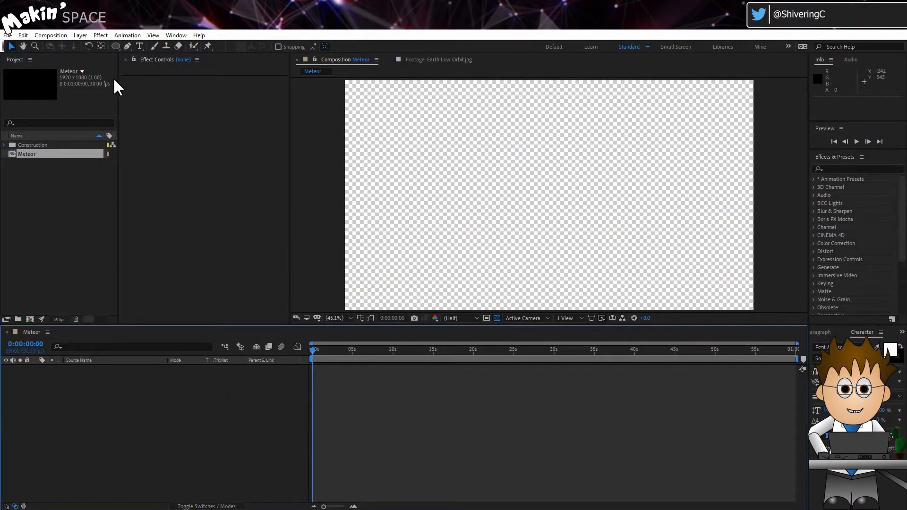
click(80, 35)
mouse_move(90, 48)
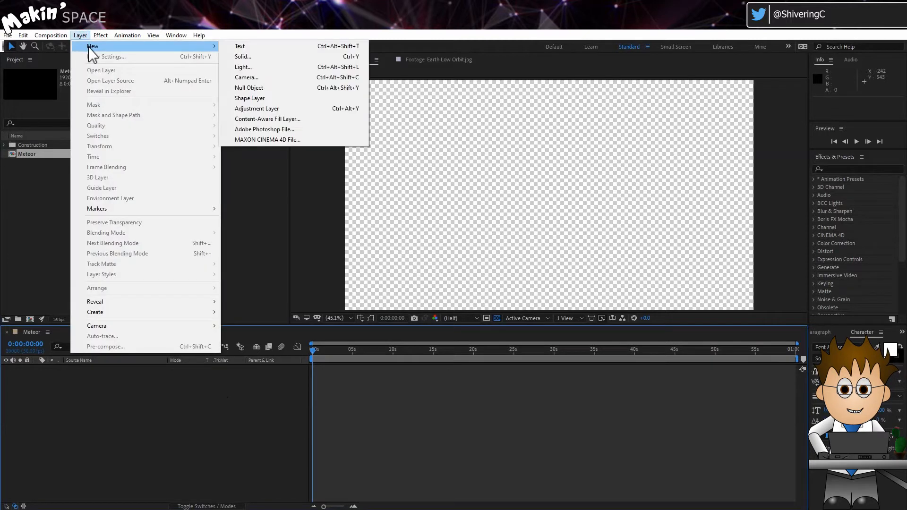
click(252, 57)
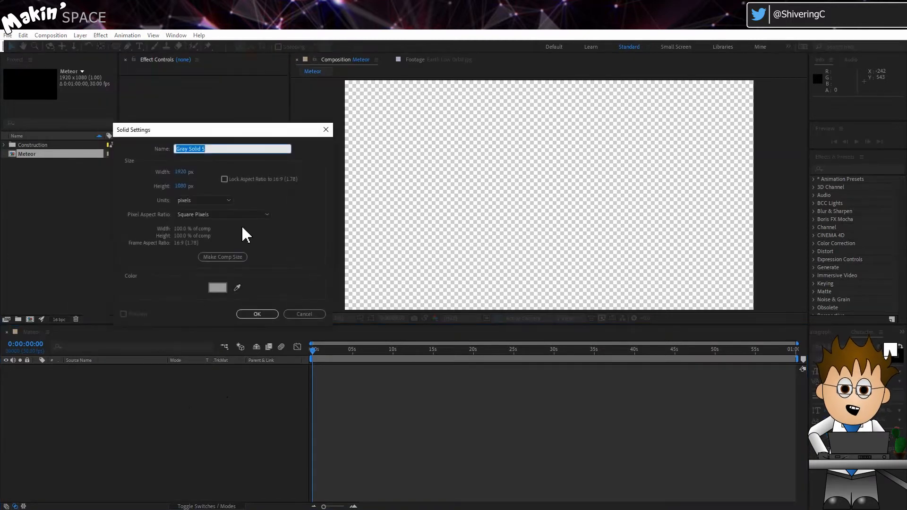
click(242, 258)
click(257, 314)
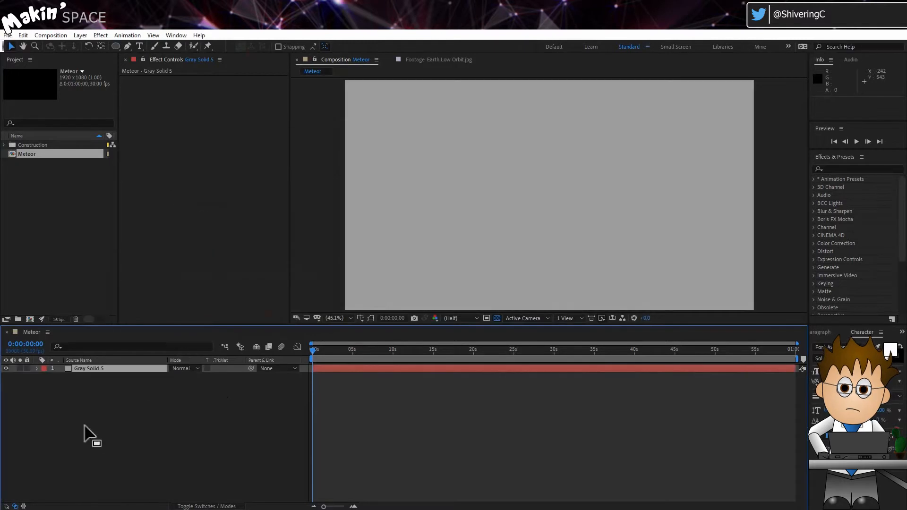
key(Return)
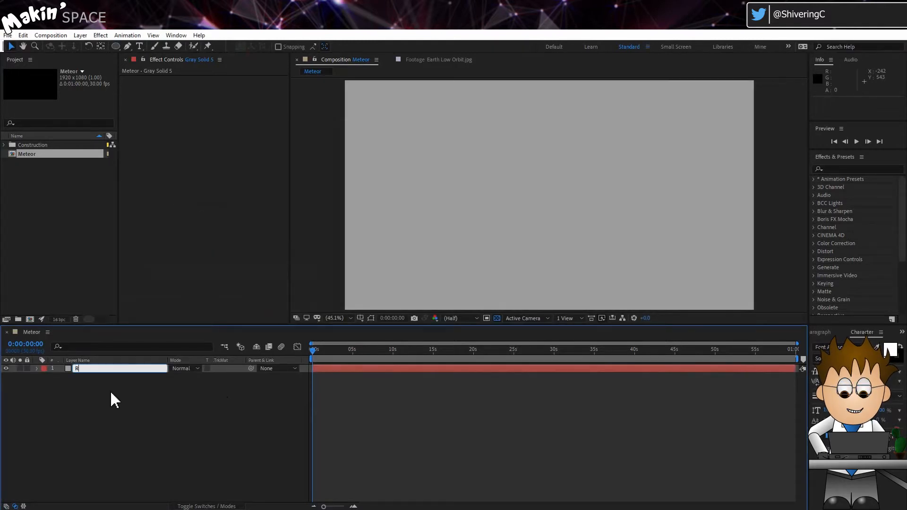
key(Return)
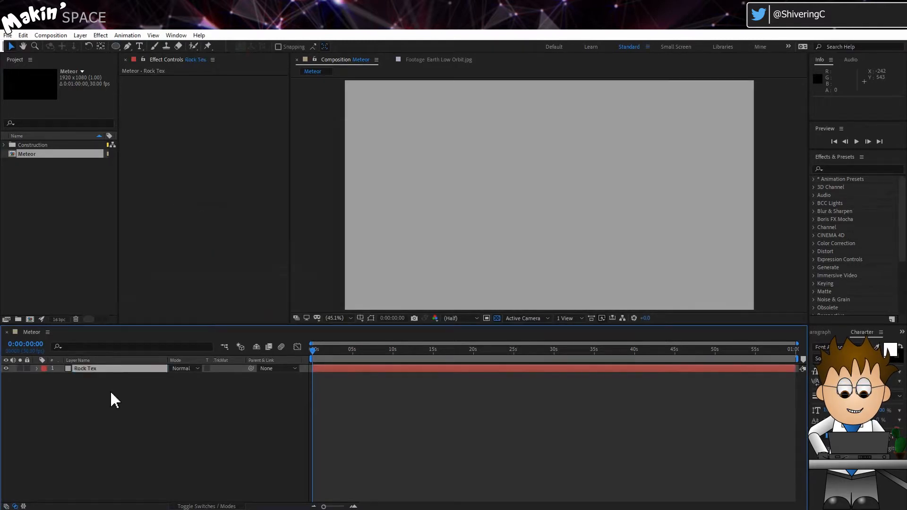
Step: Apply the VR Fractal Noise effect to the Rock Tex layer with the Turbulent Sharp fractal type
click(100, 36)
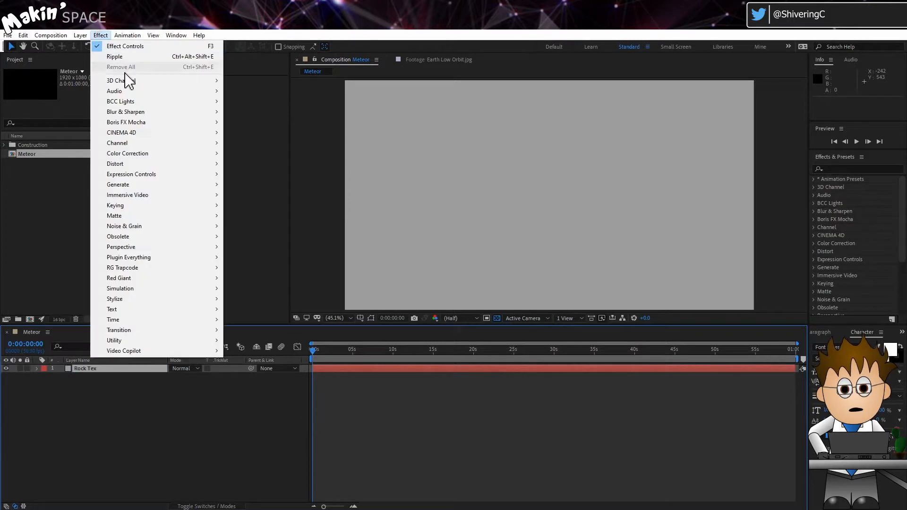
mouse_move(195, 196)
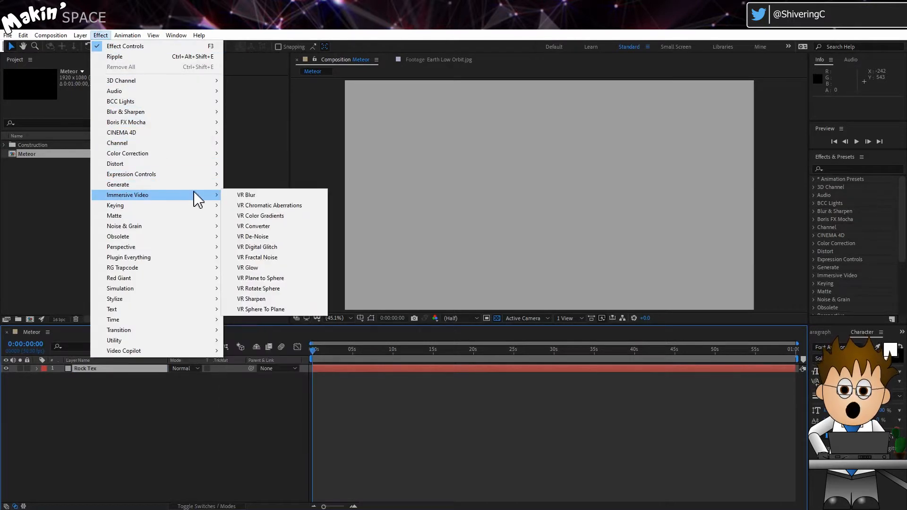
click(298, 259)
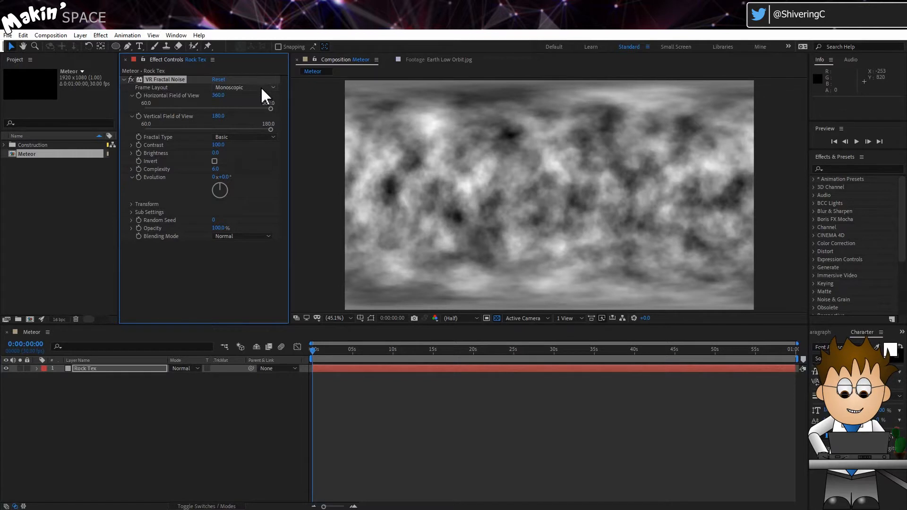
click(261, 137)
click(266, 166)
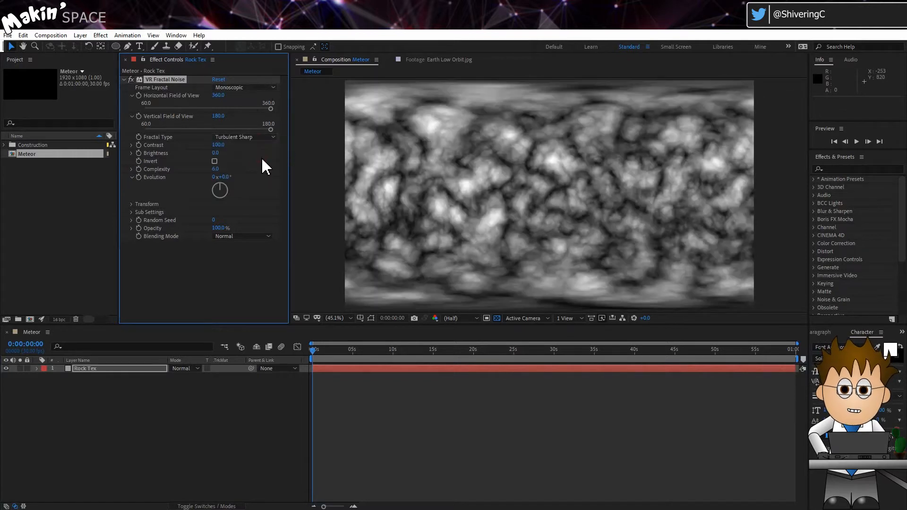
Step: Set the fractal noise contrast to 260 and brightness to -65
text(60)
key(Return)
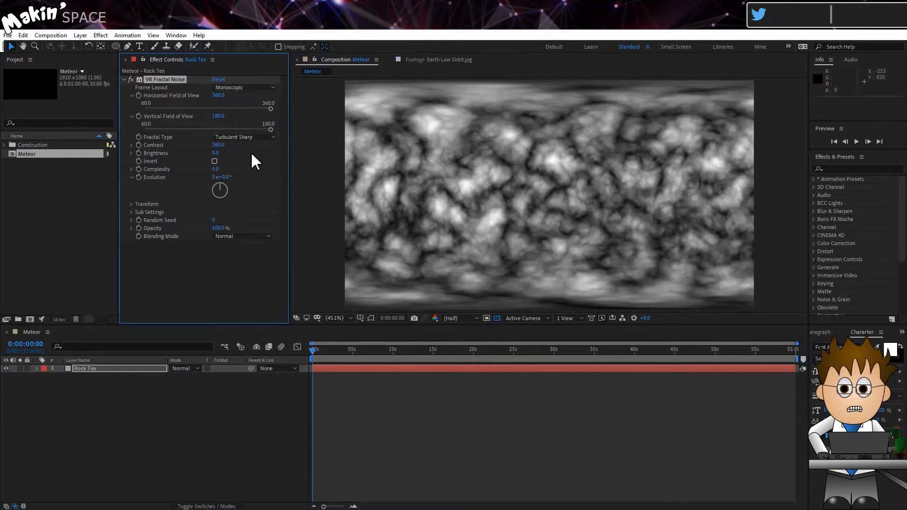
click(220, 153)
text(-)
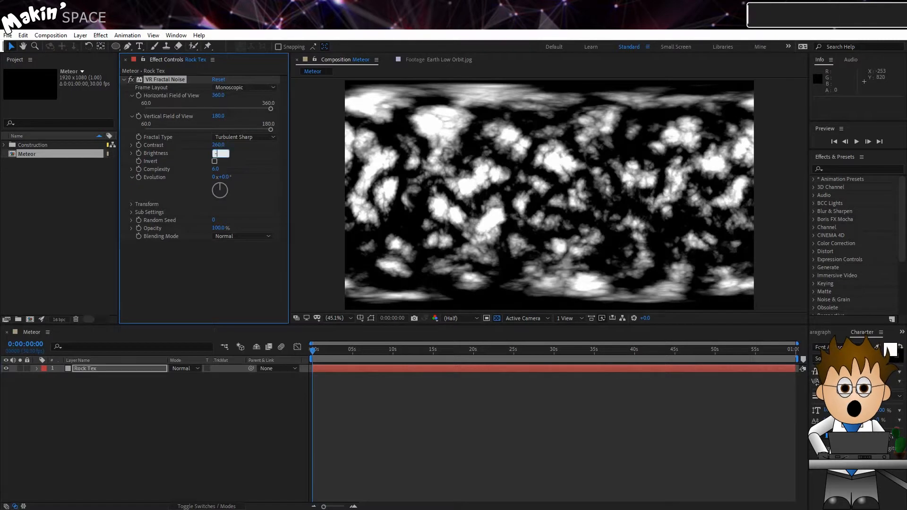
text(65)
key(Return)
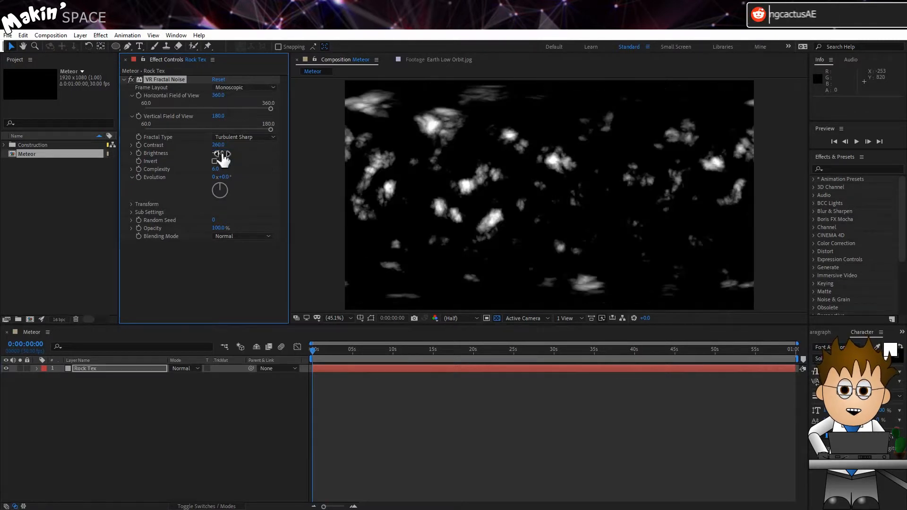
Step: Set the Sub Influence of the fractal noise to 75 in its sub settings
click(131, 212)
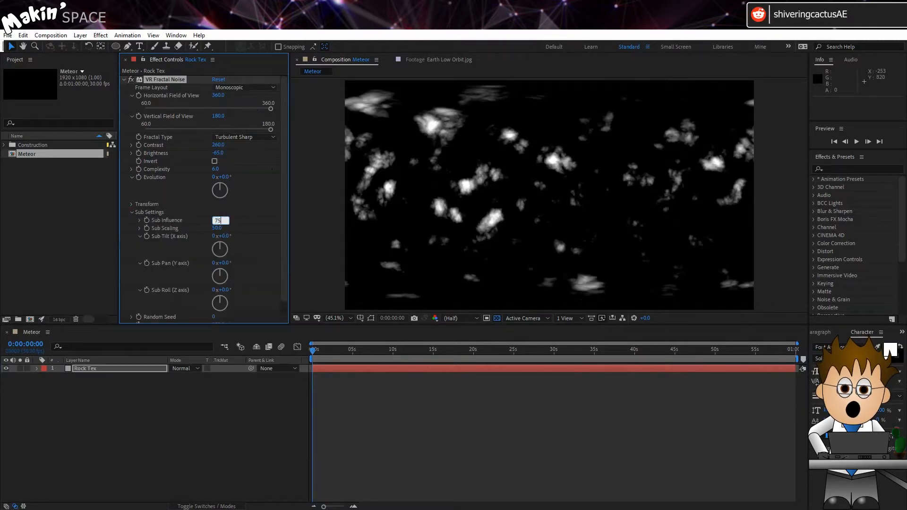
text(75)
key(Return)
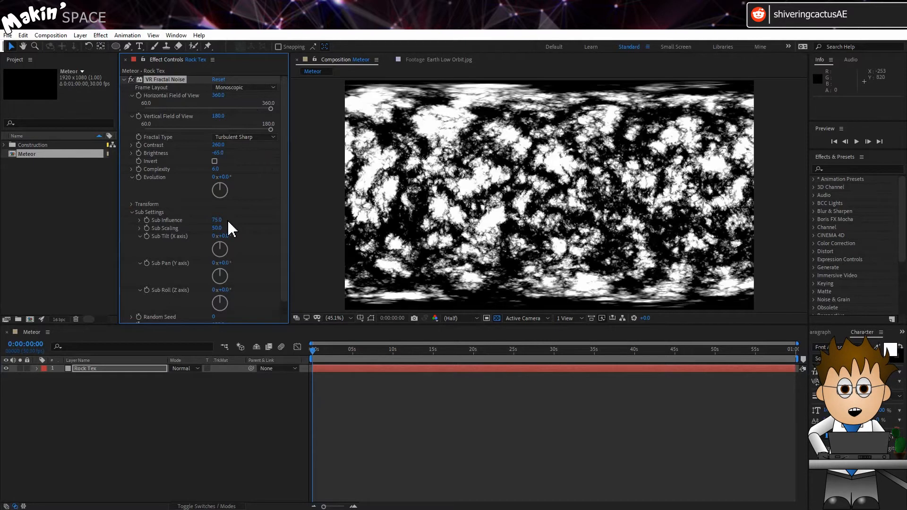
Step: Apply a Tint effect to the Rock Tex layer and map black to dark brown 2B2115
click(100, 36)
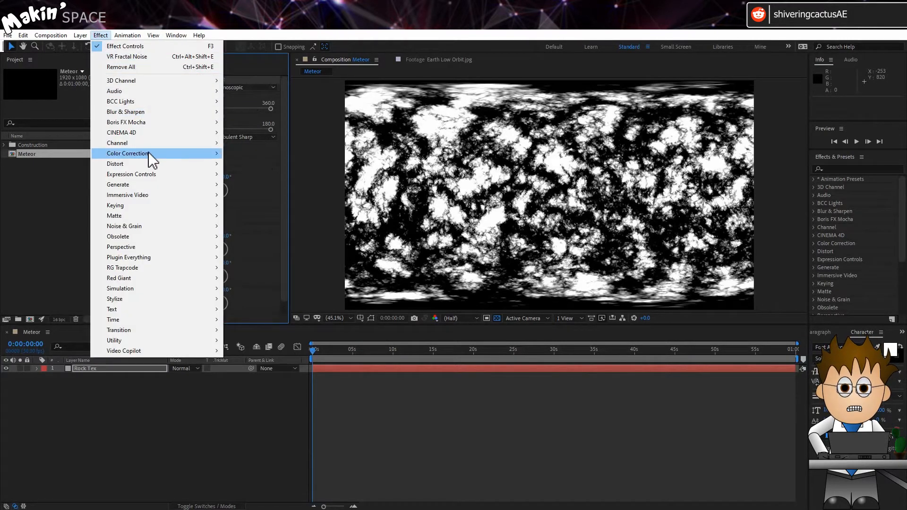
mouse_move(156, 153)
click(251, 475)
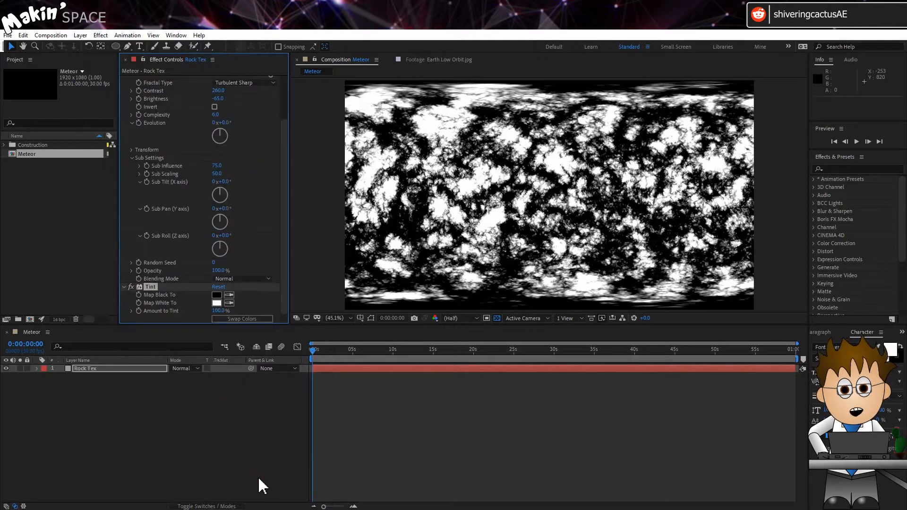
click(217, 295)
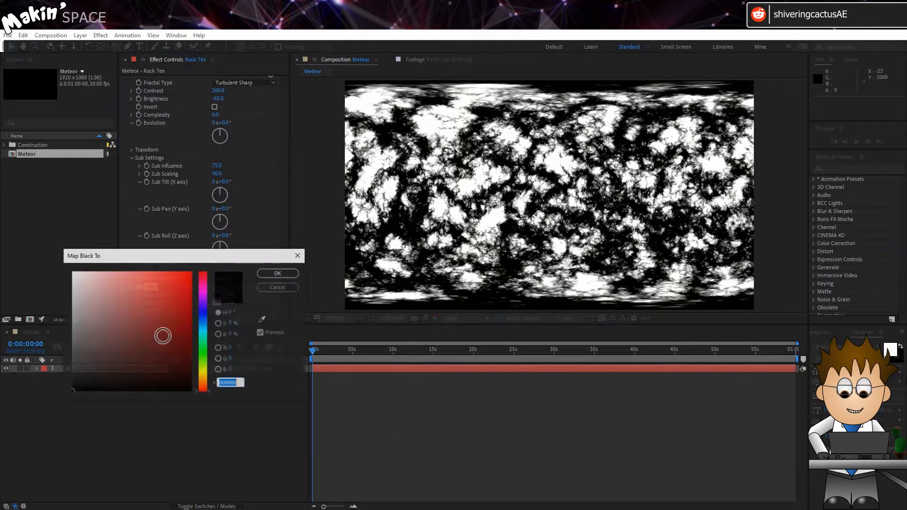
drag(75, 391, 127, 376)
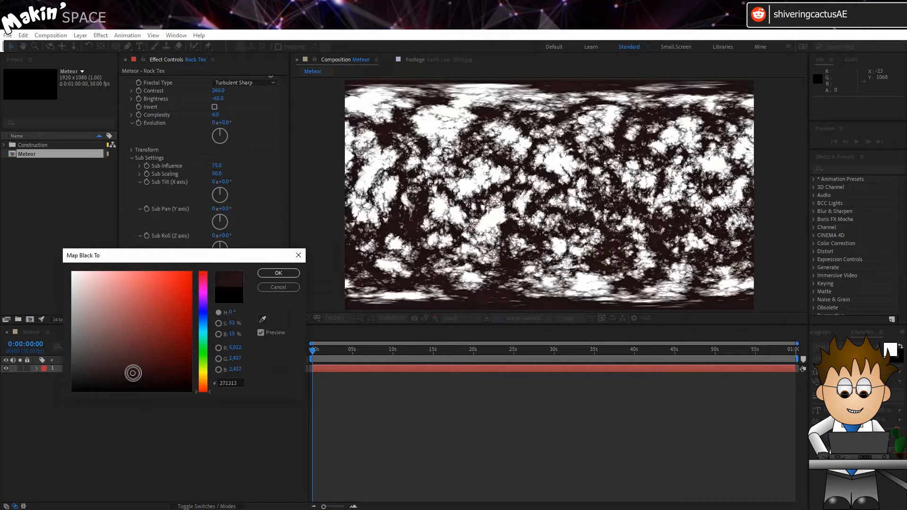
drag(209, 391, 209, 381)
click(231, 383)
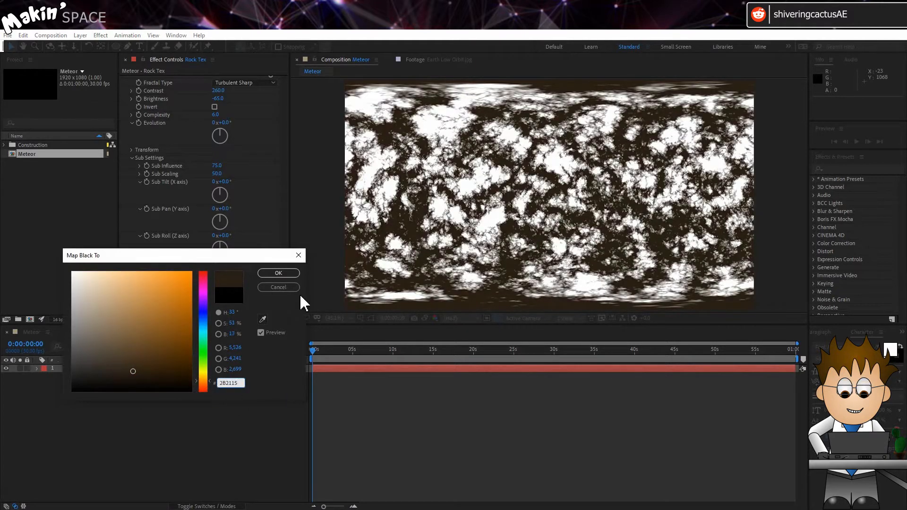
click(279, 272)
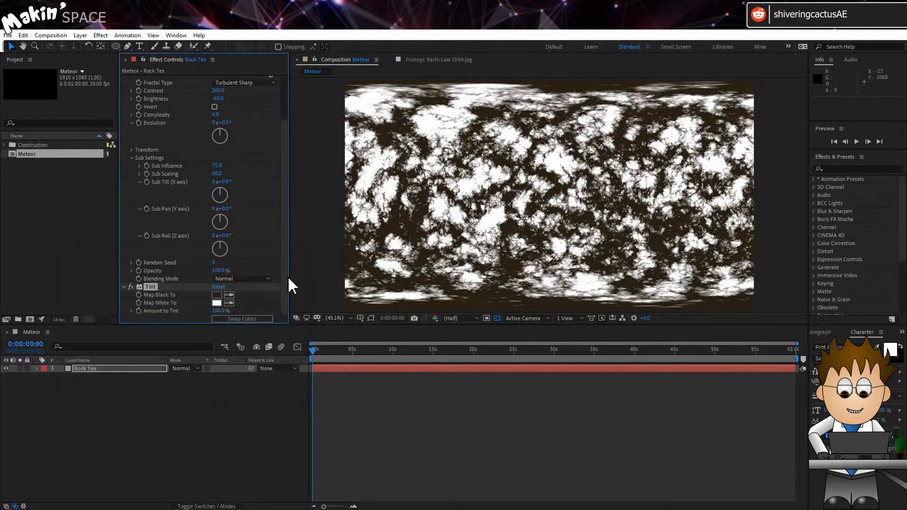
Step: Map the tint's white to light brown 786A57, and lock and hide the Rock Tex layer
click(219, 302)
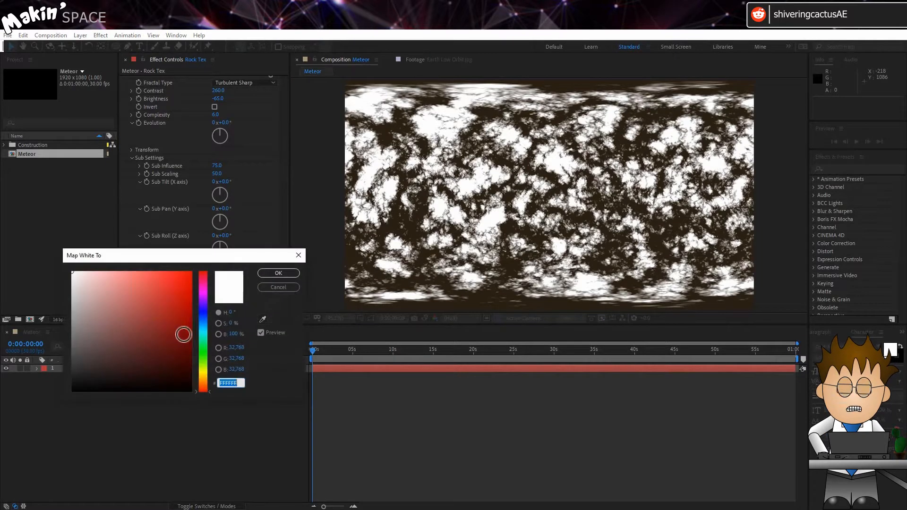
click(210, 384)
drag(212, 386, 213, 382)
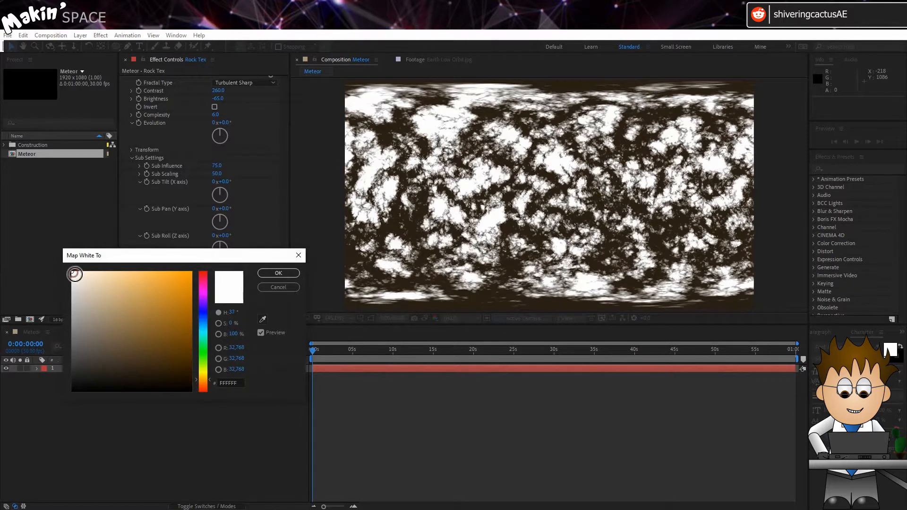
drag(74, 274, 105, 335)
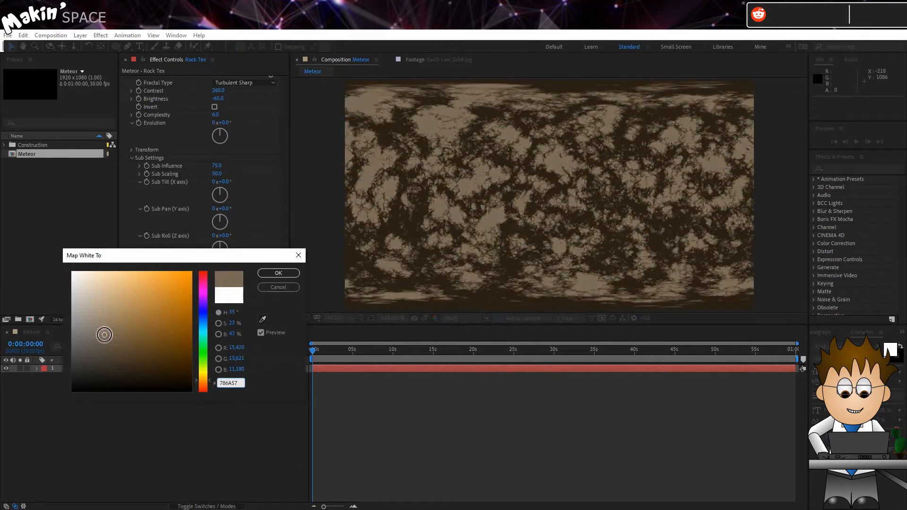
click(279, 273)
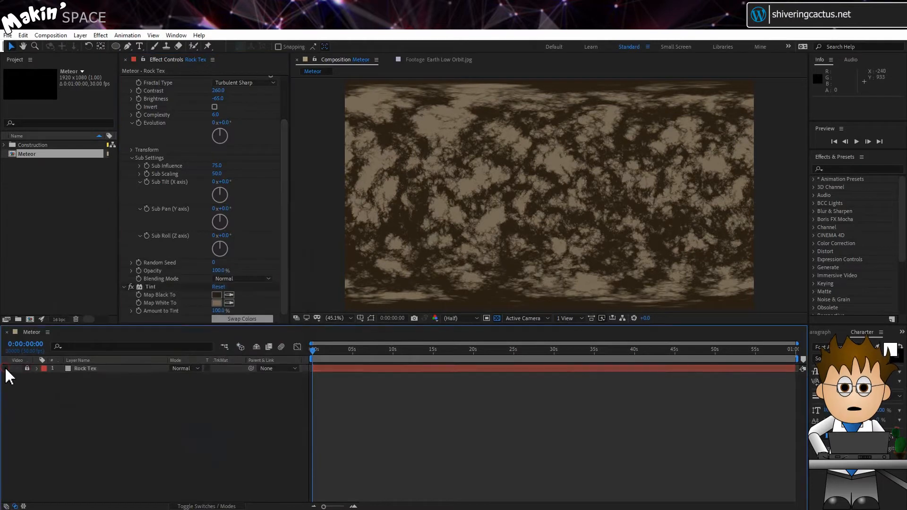
click(6, 369)
Step: Create a fully saturated blue 1920 x 1080 solid and rename the layer Rock
click(80, 35)
mouse_move(150, 49)
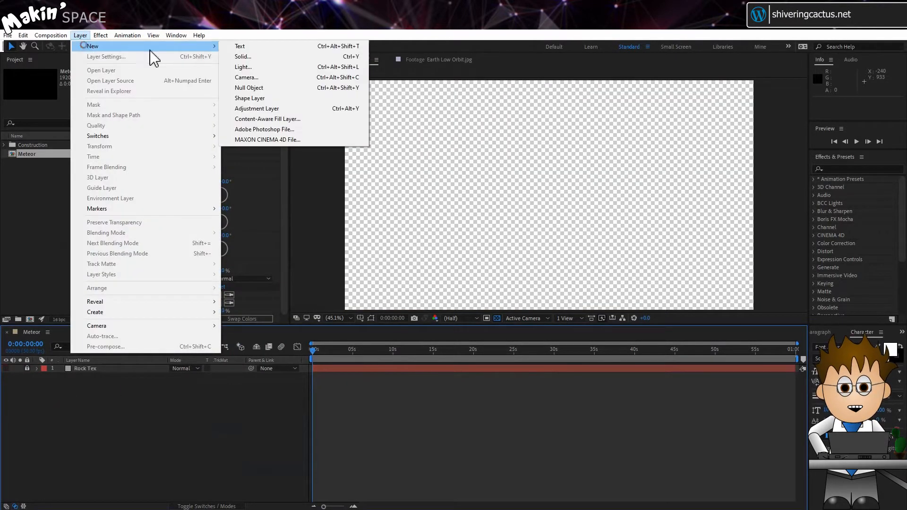
click(251, 59)
click(214, 292)
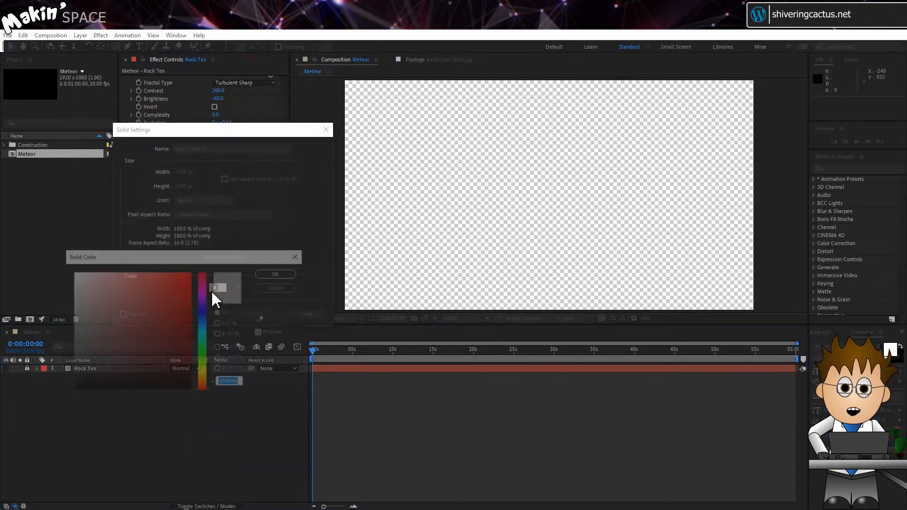
click(203, 316)
drag(162, 302, 192, 272)
click(291, 275)
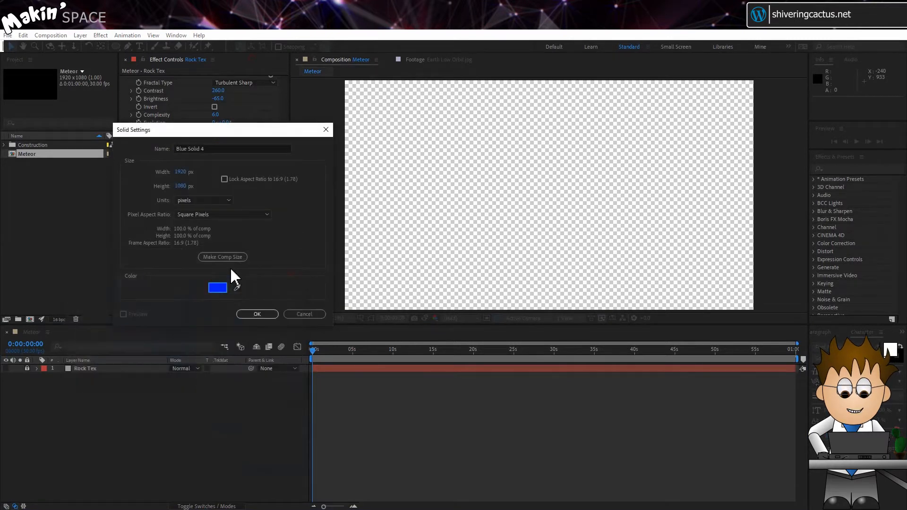
click(261, 315)
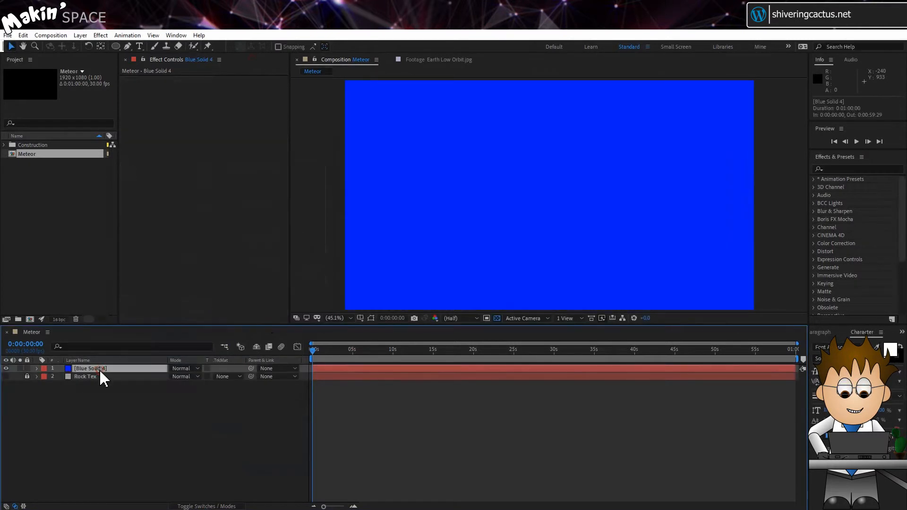
key(Return)
key(Return)
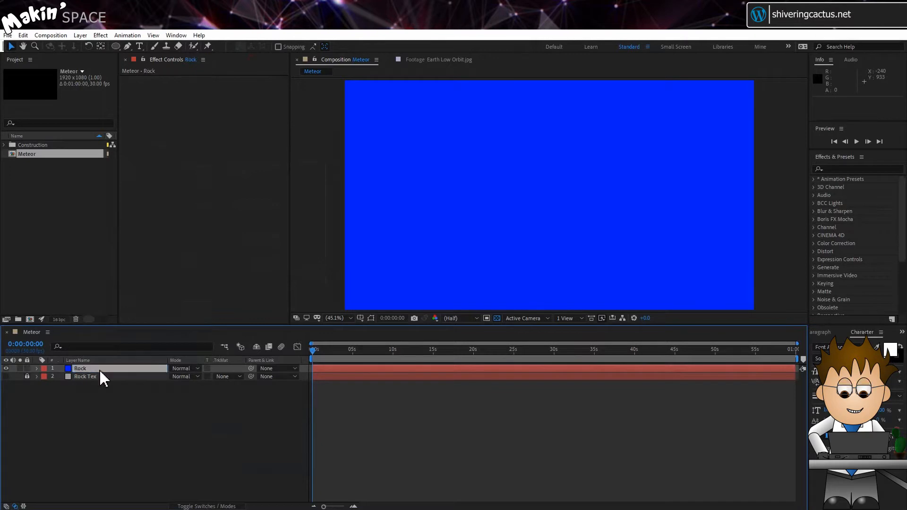
Step: Apply the VC Orb effect to the Rock layer with radius 160, glossiness 0 and specular 0.5
click(102, 36)
mouse_move(166, 351)
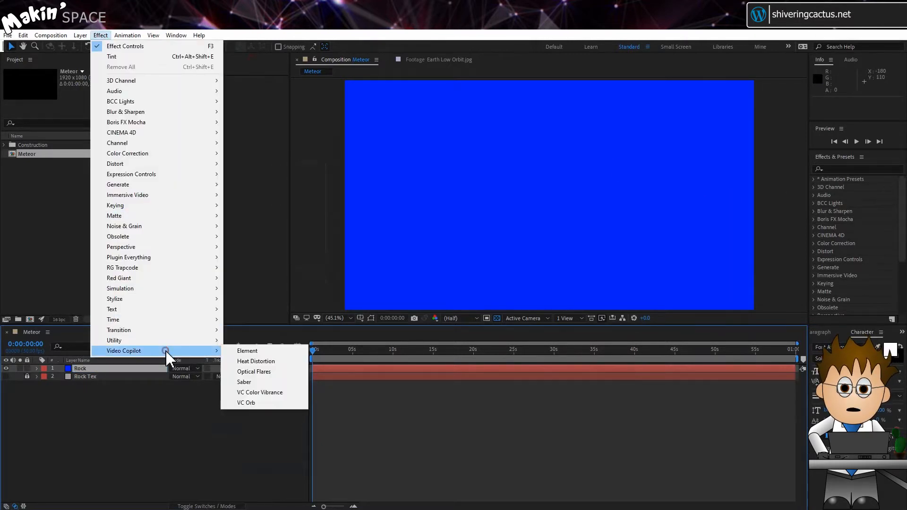
click(271, 403)
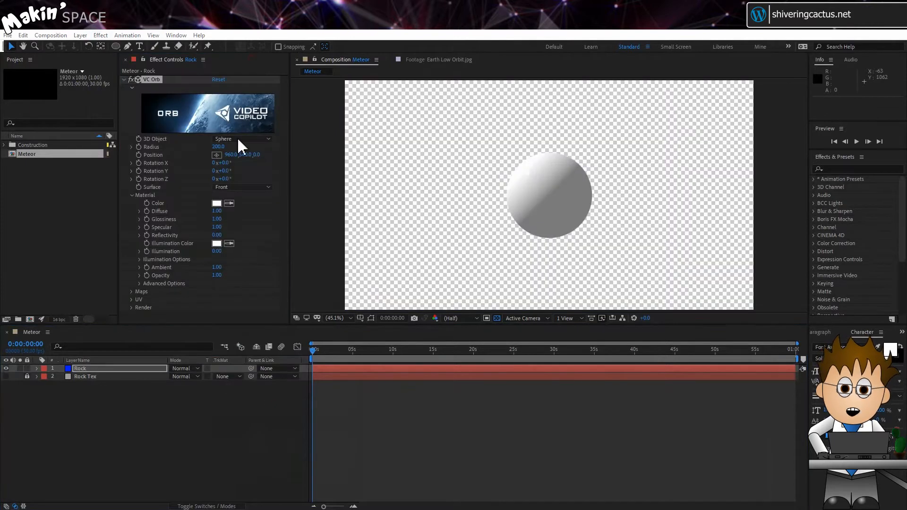
drag(218, 147, 234, 155)
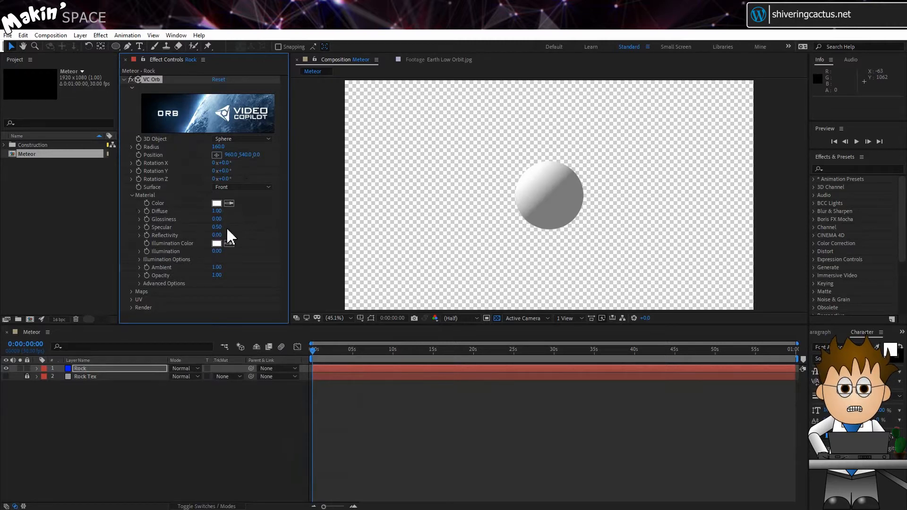
Step: Assign the Rock Tex layer as the orb's diffuse map layer
click(132, 293)
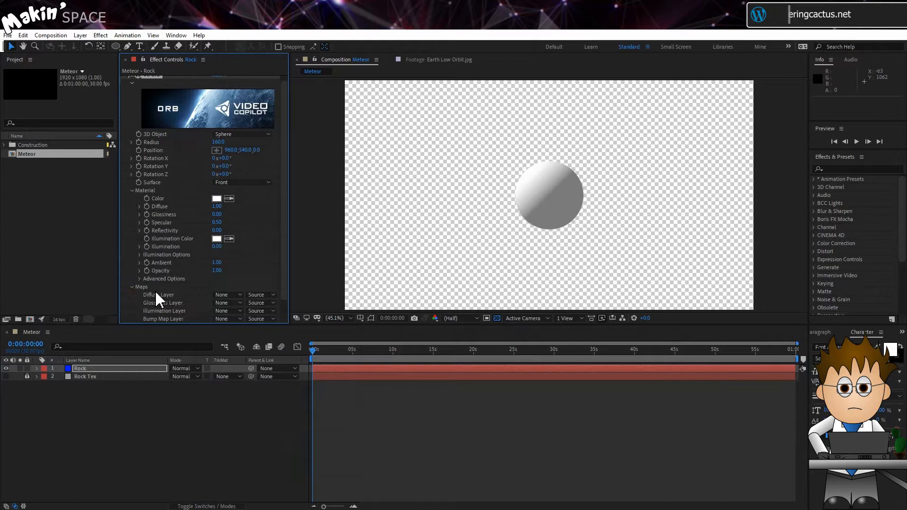
click(231, 295)
click(253, 329)
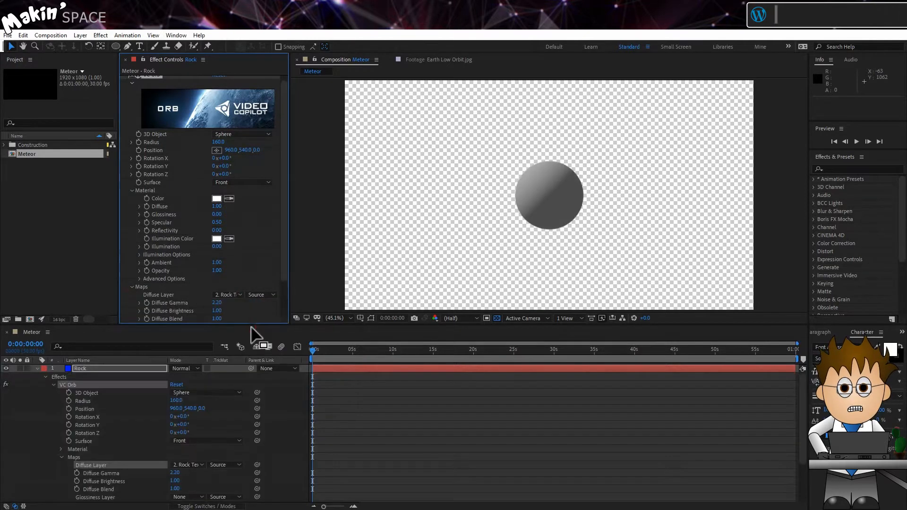
Step: Set the orb's diffuse layer to read Effects & Masks, and assign the Rock Tex layer as its bump map layer
click(272, 296)
click(289, 327)
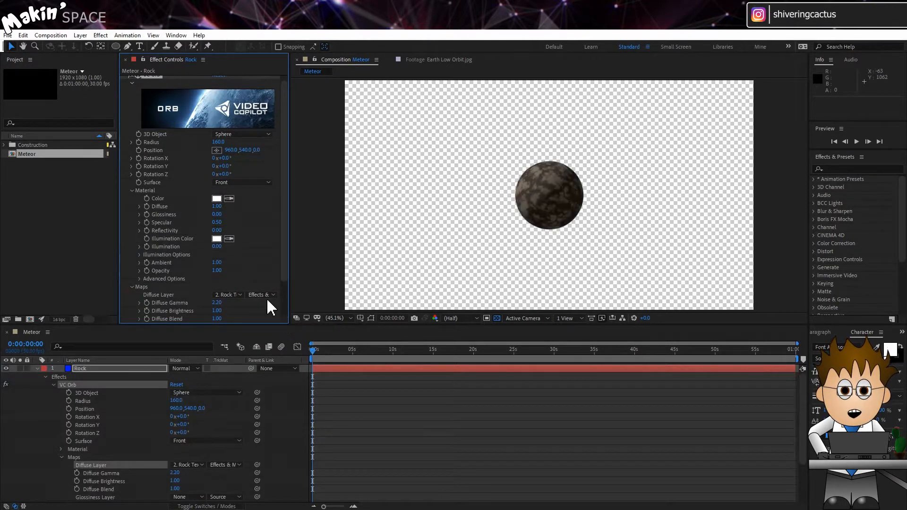
scroll(230, 289, down, 2)
click(235, 303)
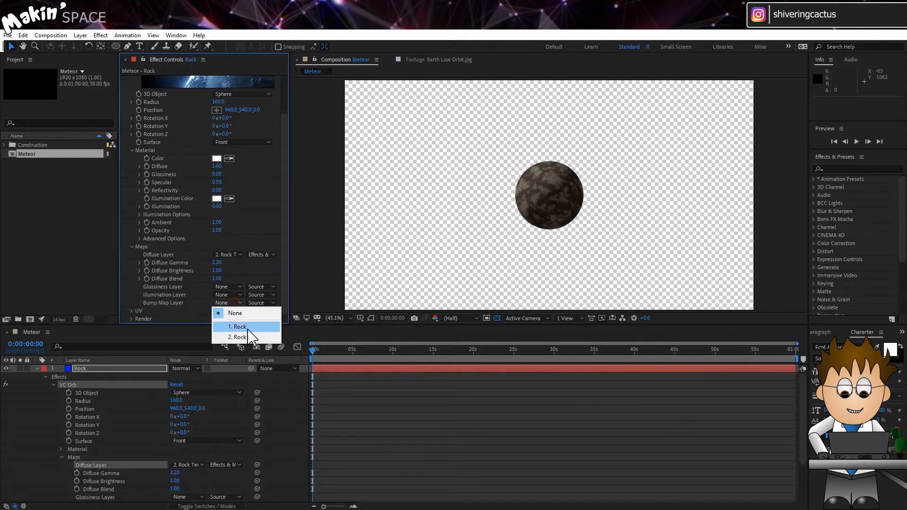
click(247, 337)
Step: Set the bump map layer to read Effects & Masks and the bump map intensity to 10
click(272, 287)
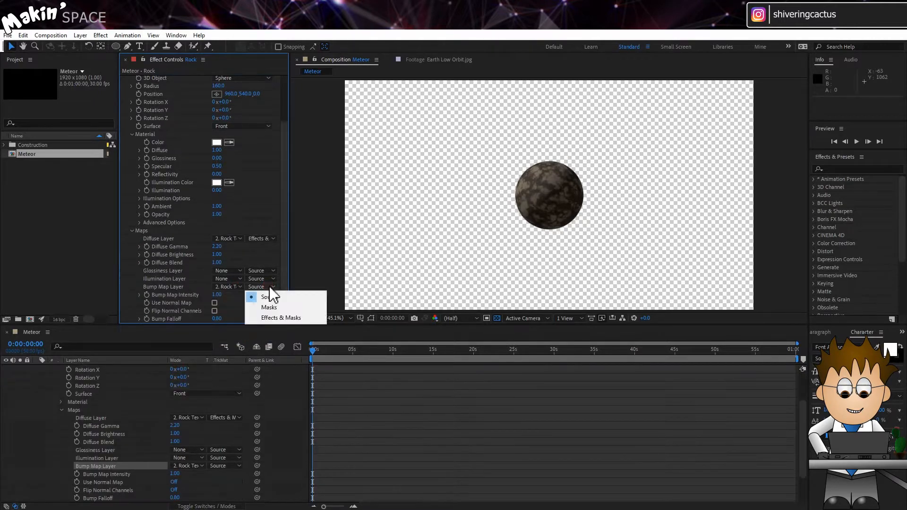
click(282, 317)
click(217, 295)
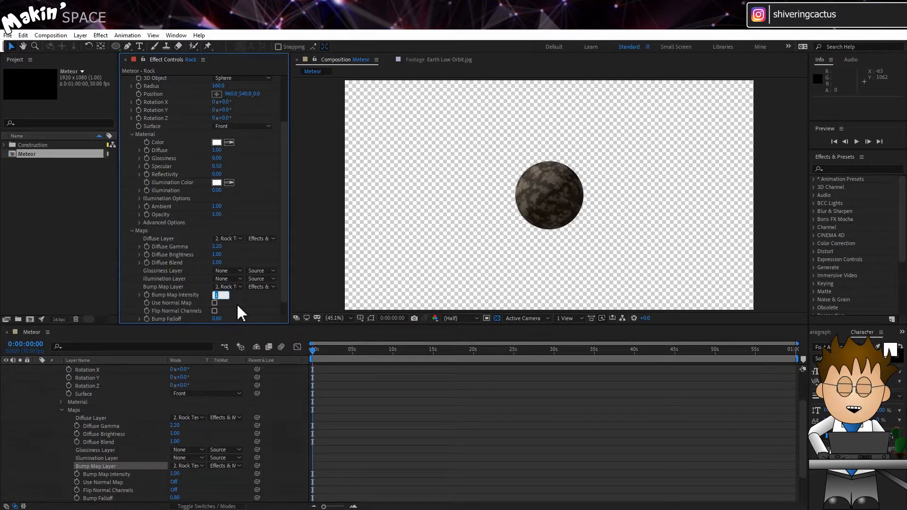
key(Return)
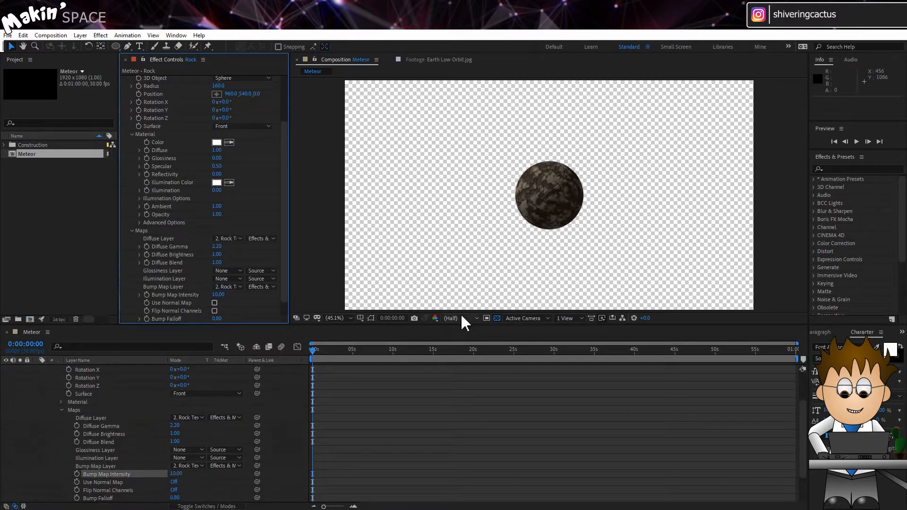
Step: Turn off the composition's transparency grid and set the orb's UV type to Box
click(497, 319)
scroll(160, 238, down, 1)
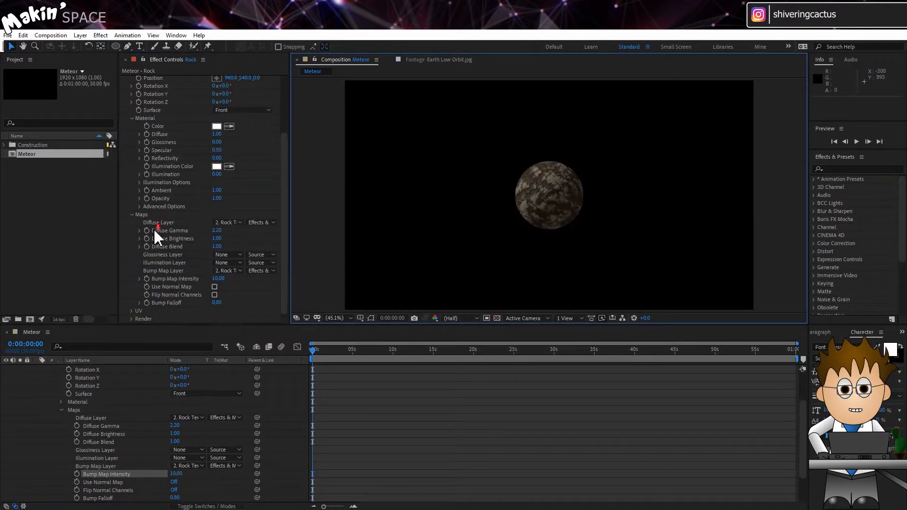
click(132, 311)
scroll(179, 307, down, 3)
click(244, 264)
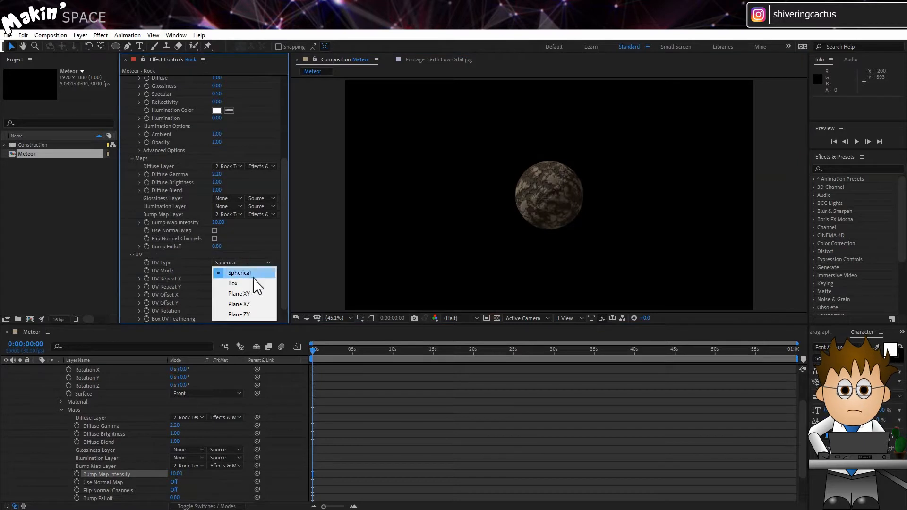
click(257, 284)
scroll(193, 283, up, 10)
scroll(142, 441, up, 3)
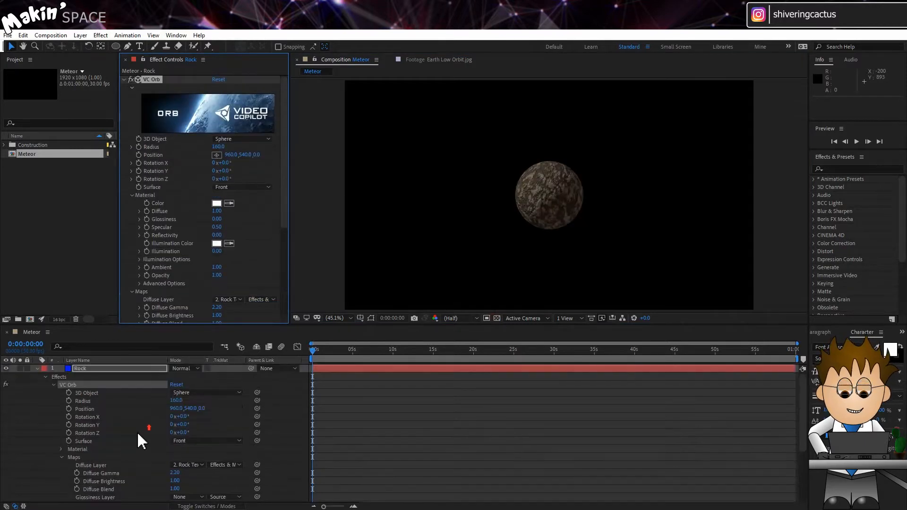
Step: Create a null object and rename it Meteor NULL
click(81, 35)
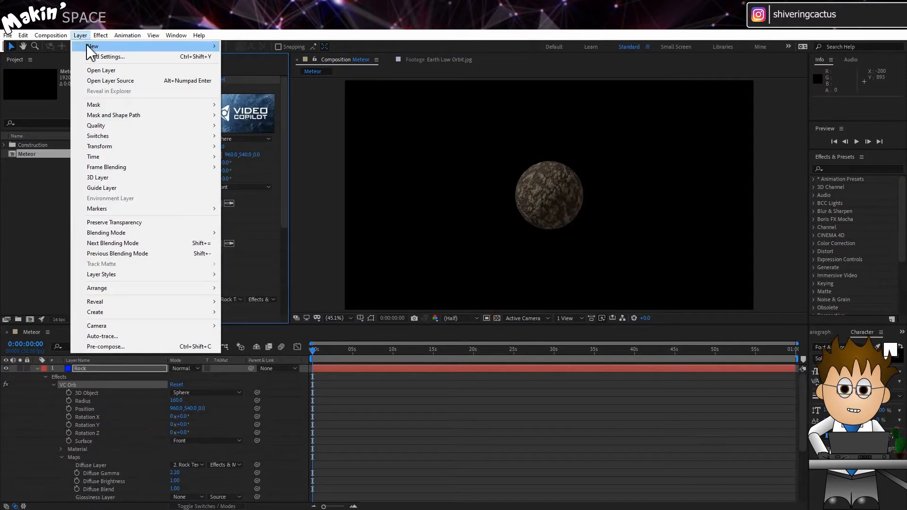
mouse_move(87, 45)
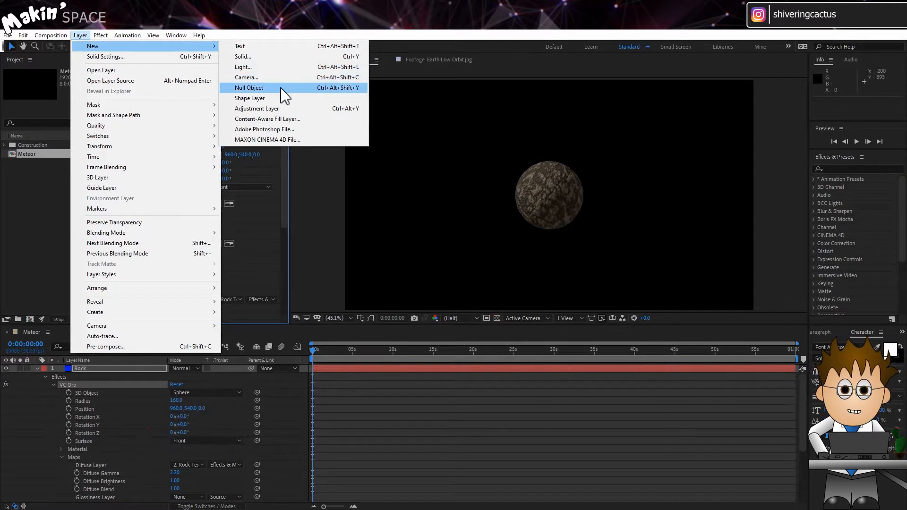
click(249, 88)
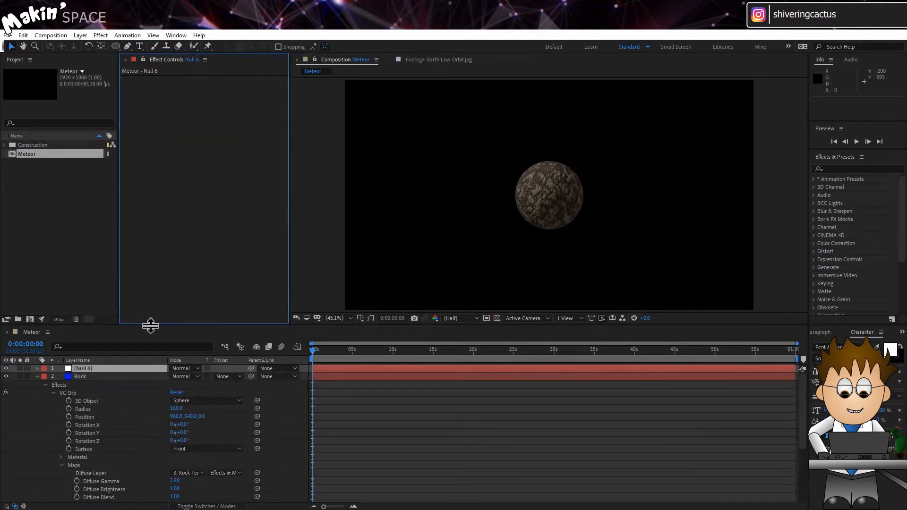
key(Return)
text(Meteor NULL)
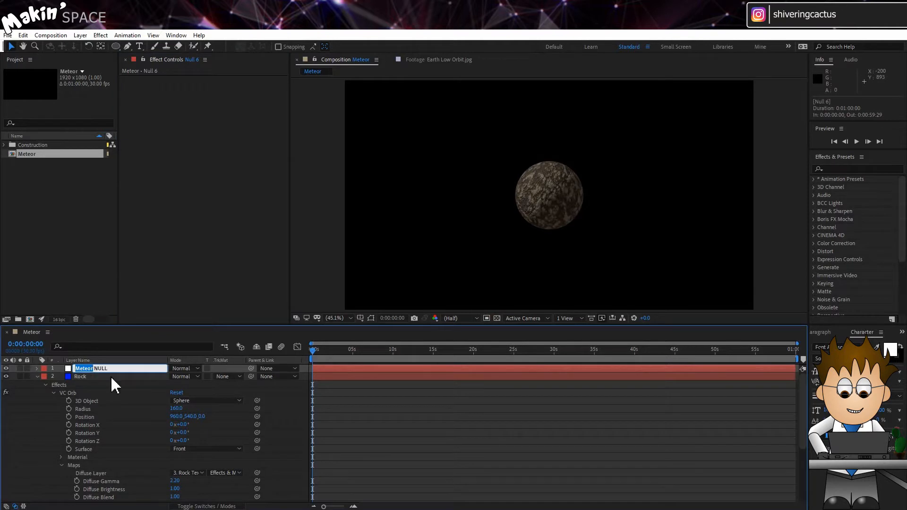
key(Return)
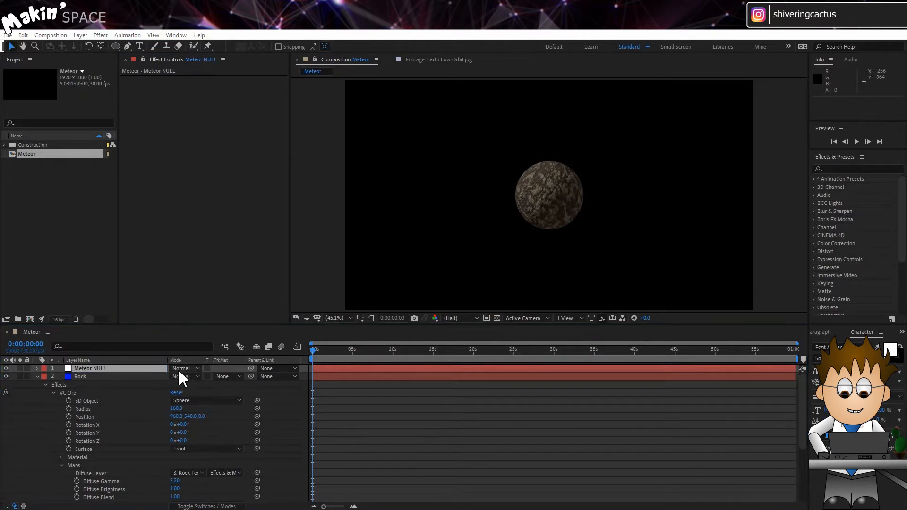
Step: Make Meteor NULL a 3D layer and link the VC Orb position on the Rock layer to the null's position
click(211, 506)
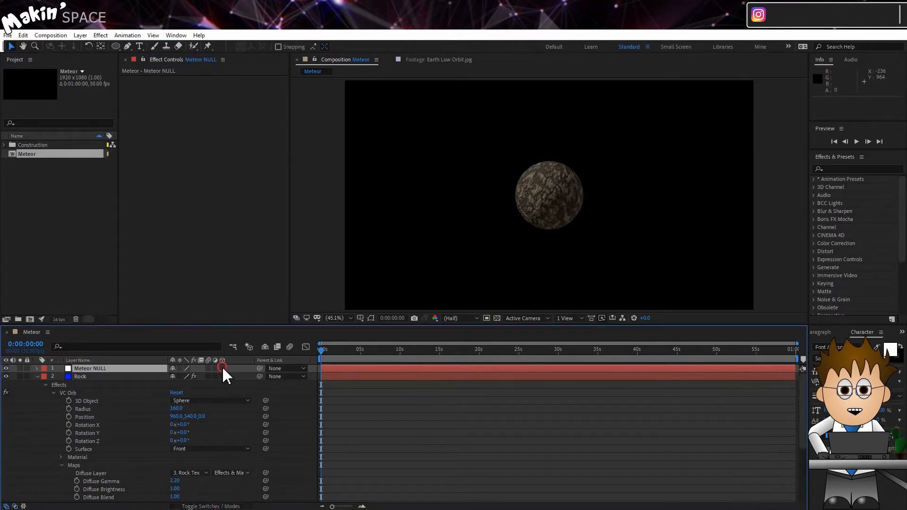
click(220, 368)
key(p)
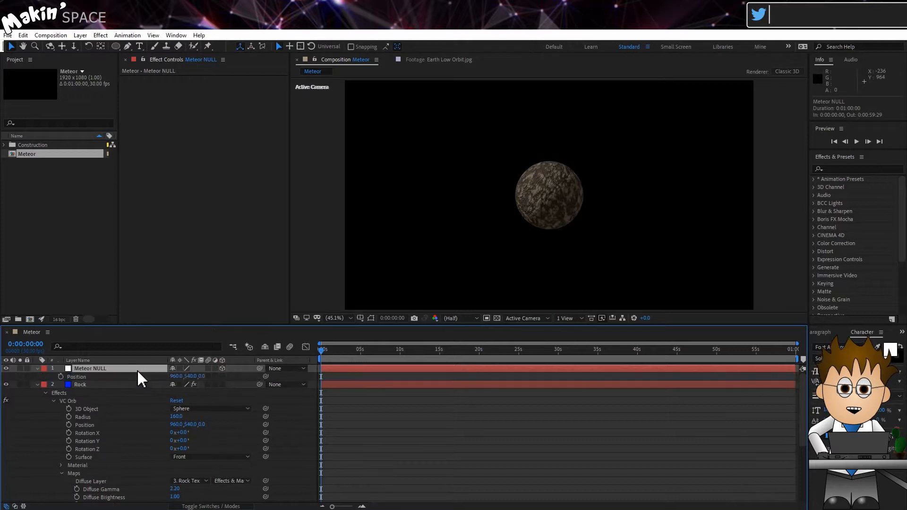
drag(266, 424, 91, 379)
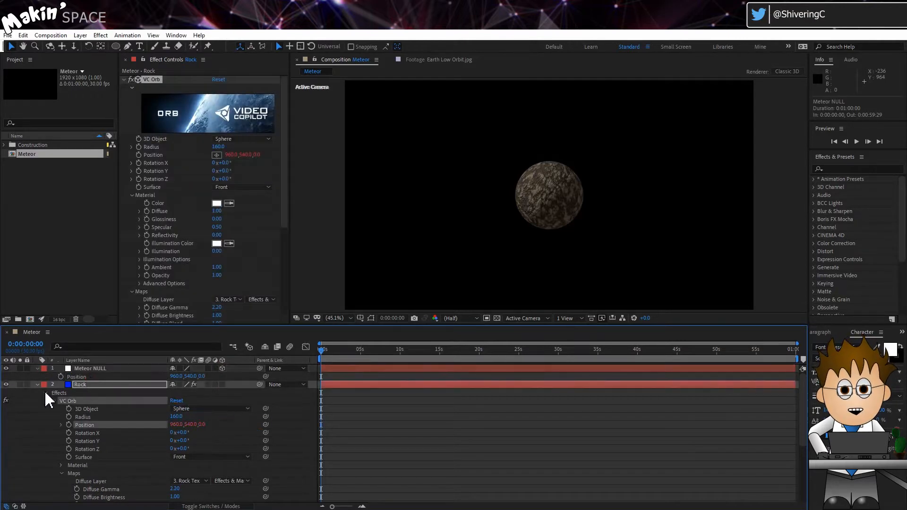
Step: Show the layer outlines in the composition view and drive the orb's Rotation Z with the expression time*-50
click(371, 319)
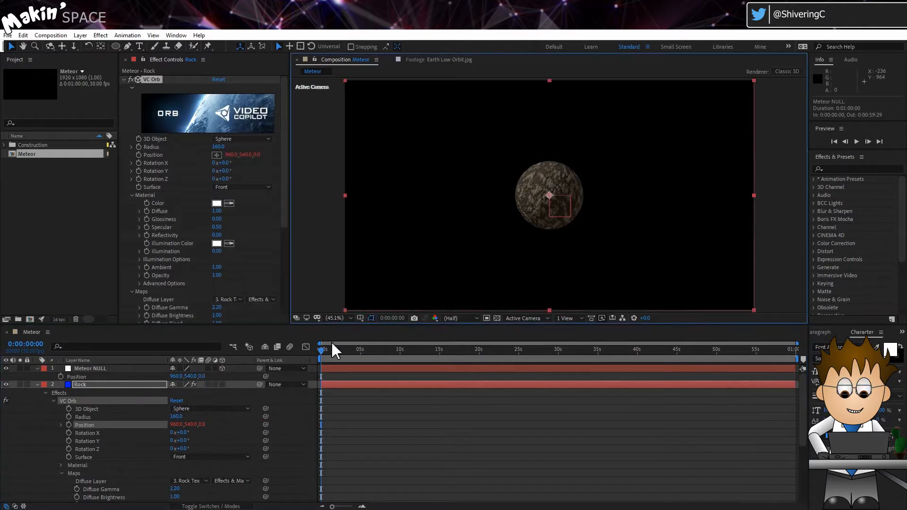
click(132, 401)
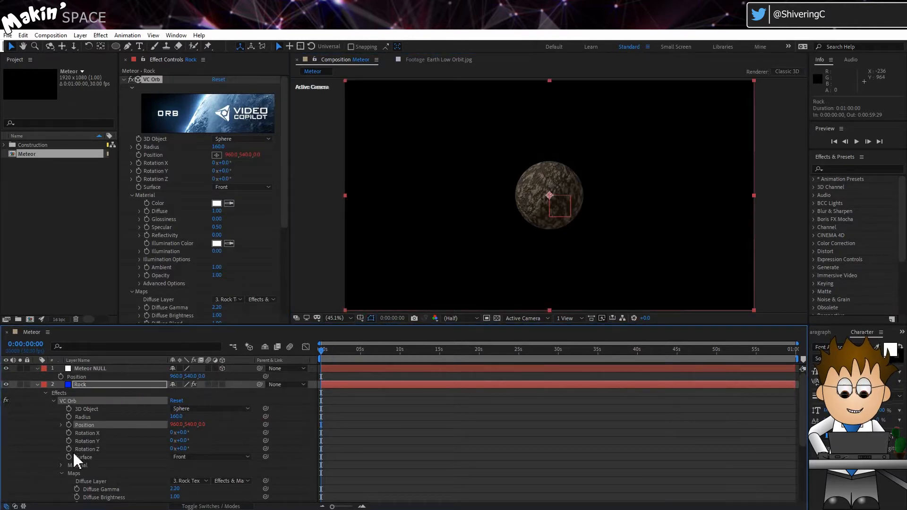
alt+click(69, 449)
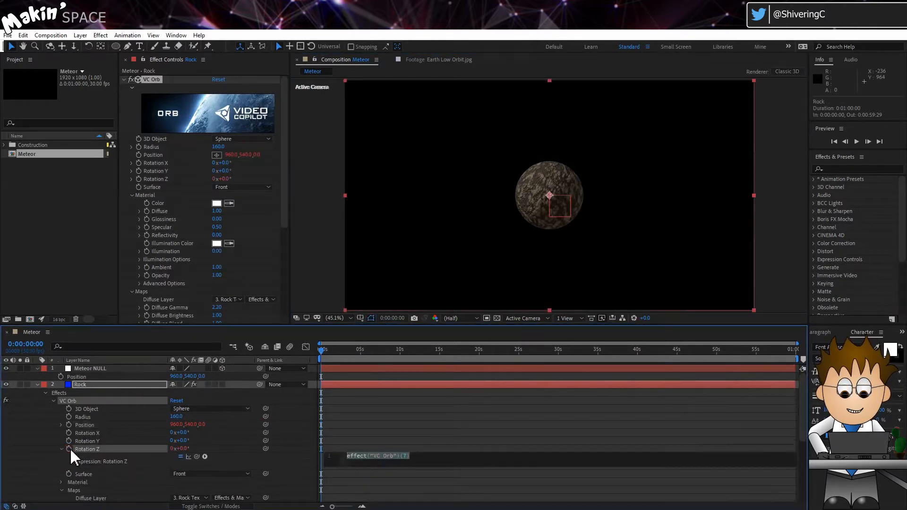
text(time*-50)
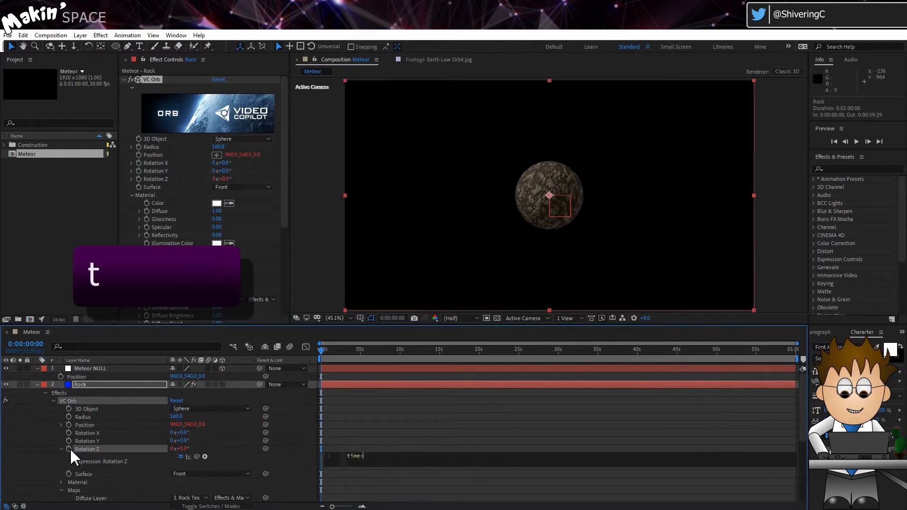
click(321, 361)
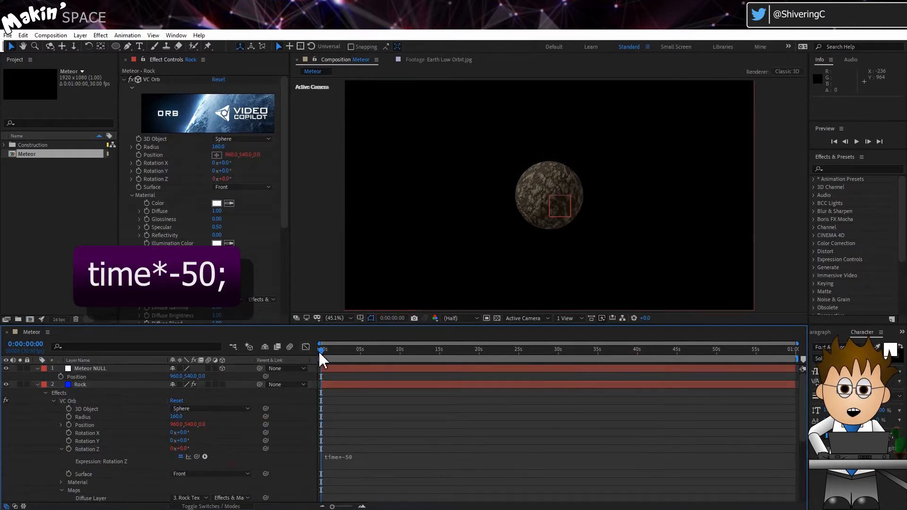
drag(326, 356, 300, 363)
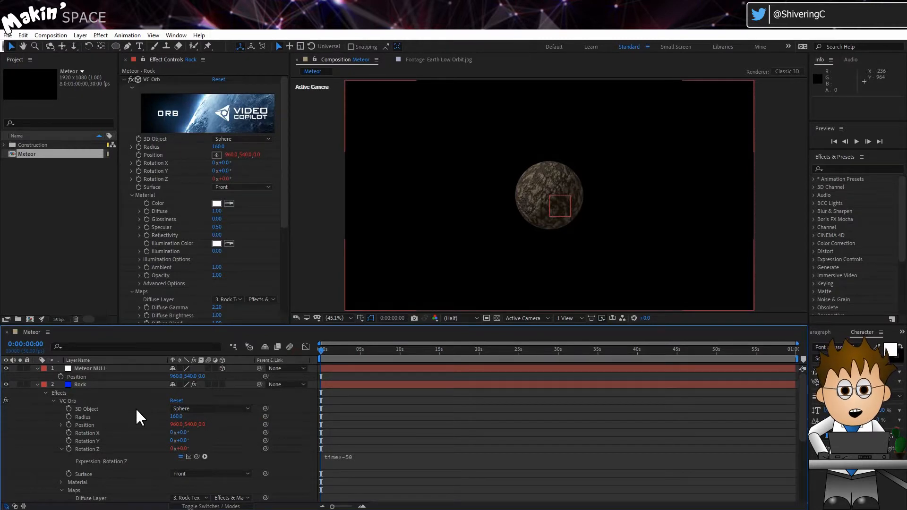
Step: Create a two-node 50 mm camera named Camera 1
click(80, 35)
mouse_move(85, 46)
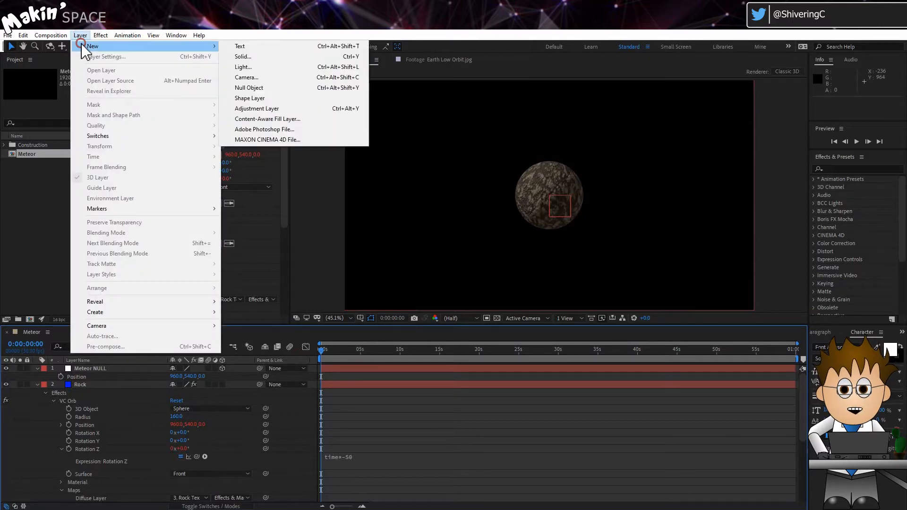
click(293, 78)
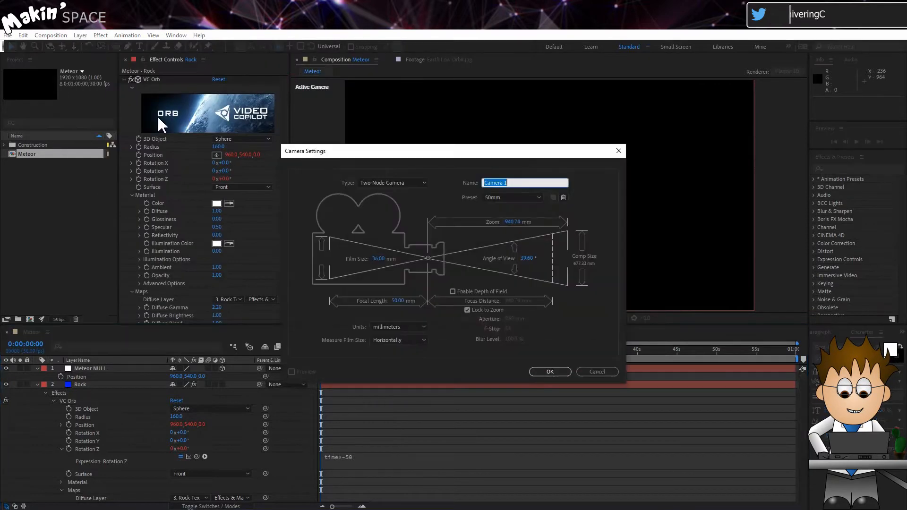
click(550, 372)
Step: Orbit Camera 1 around the meteor to about -996.6, -442.6, -1522.3, and preview the spin before returning to the start frame
click(49, 46)
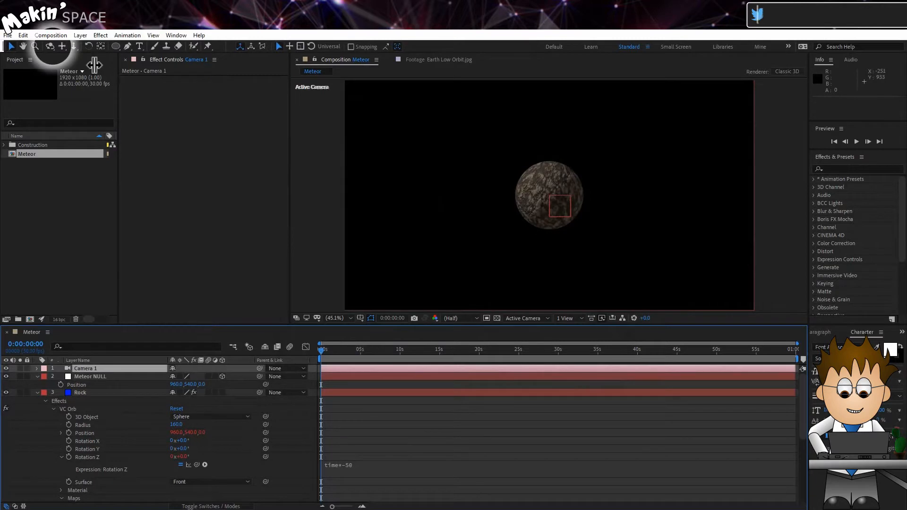
drag(456, 233, 493, 248)
drag(329, 351, 377, 352)
key(Home)
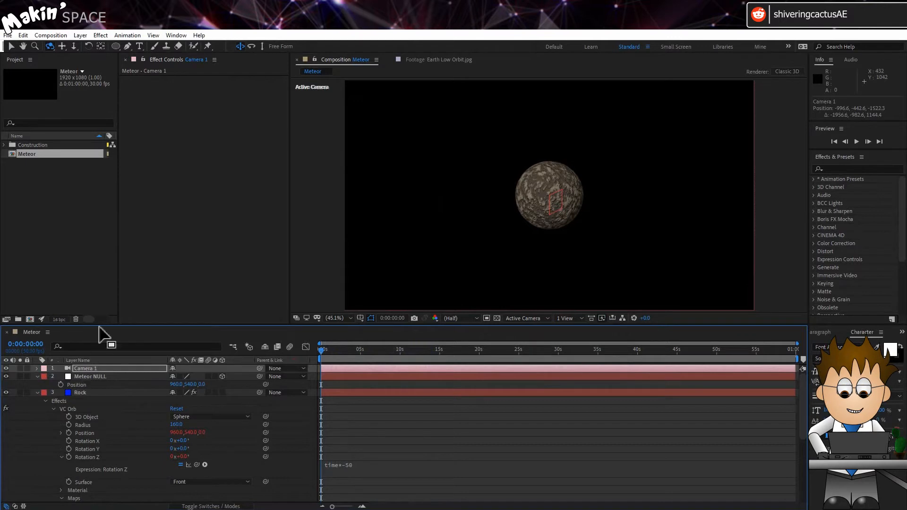
Step: Apply the Turbulent Displace effect to the Rock layer and collapse the VC Orb settings
click(87, 392)
click(100, 35)
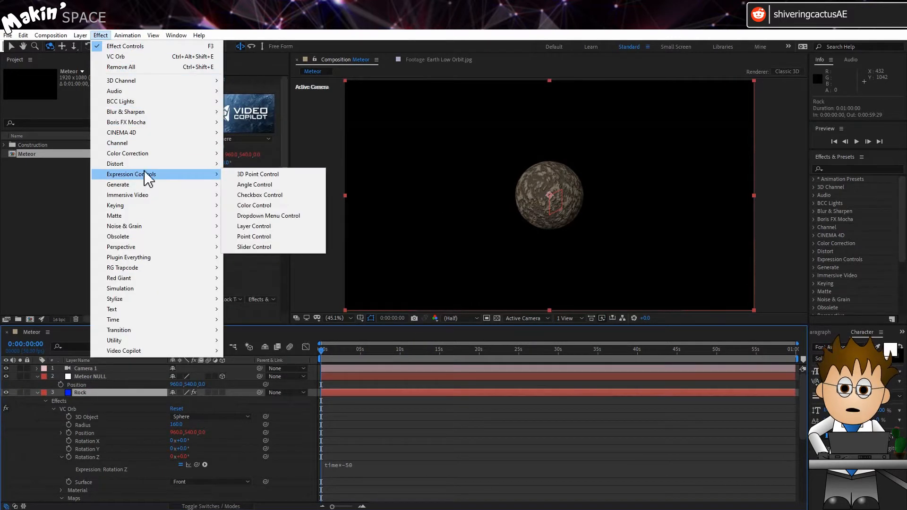
mouse_move(147, 166)
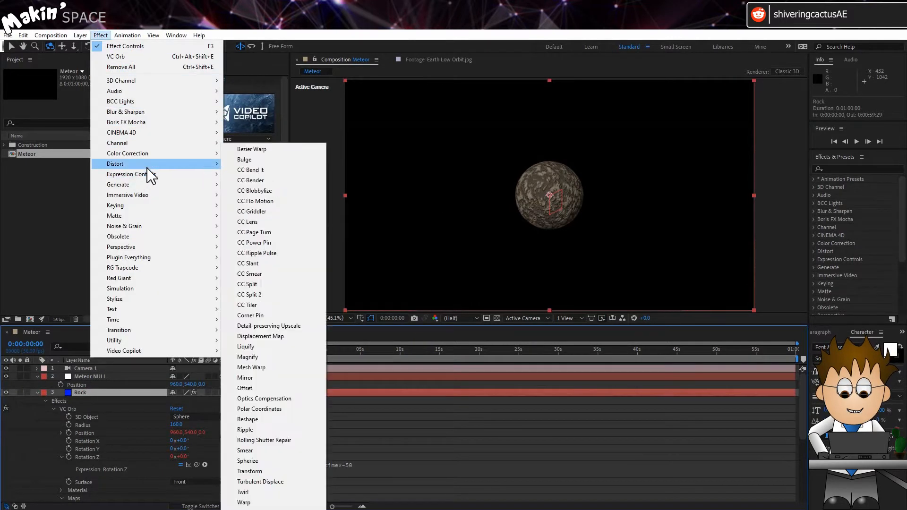
click(252, 486)
scroll(189, 198, up, 6)
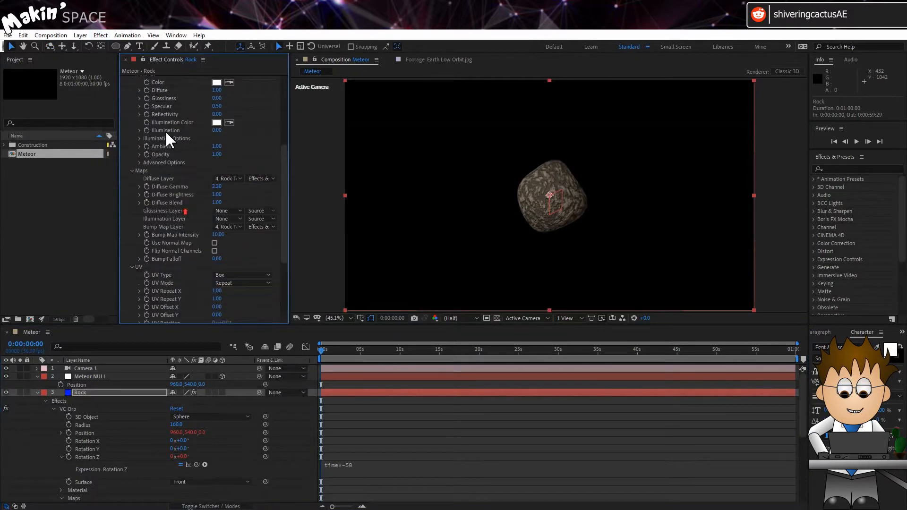
click(125, 80)
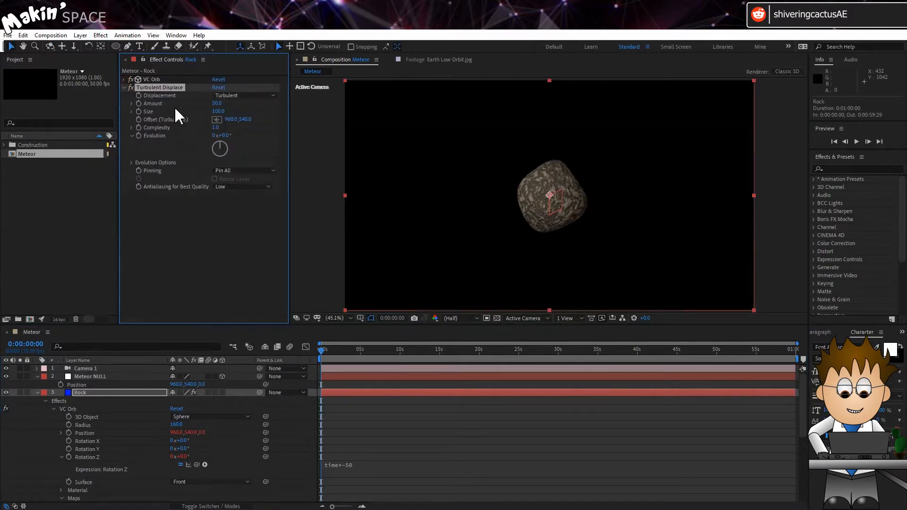
Step: Set Turbulent Displace on the Rock layer to Vertical Displacement with a size of 50
click(263, 97)
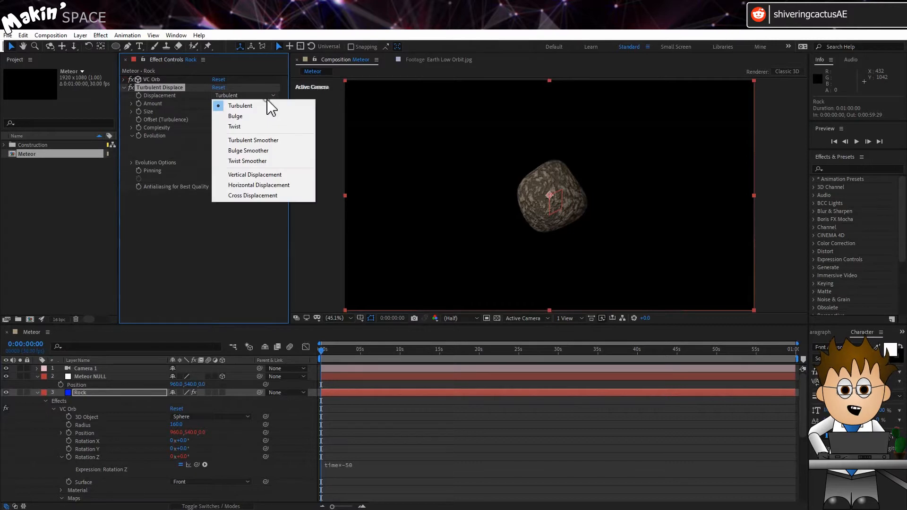
click(286, 174)
drag(327, 352, 286, 363)
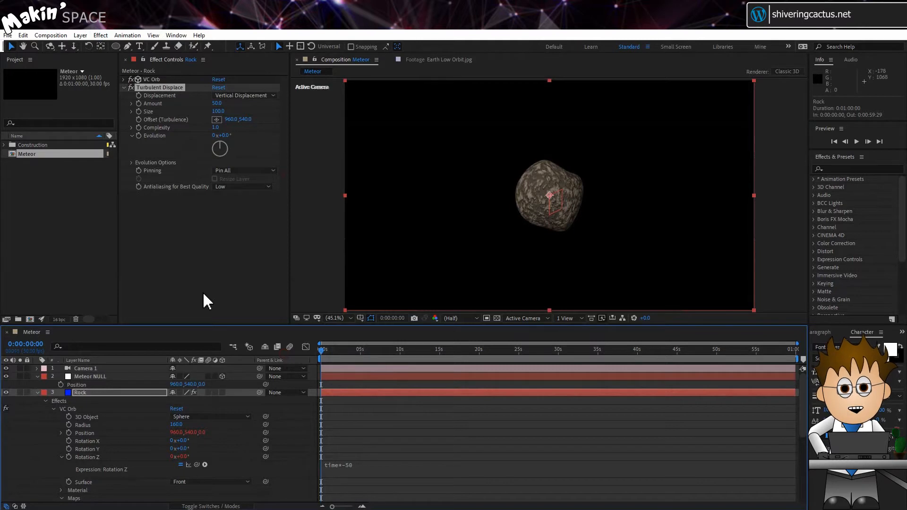
click(217, 112)
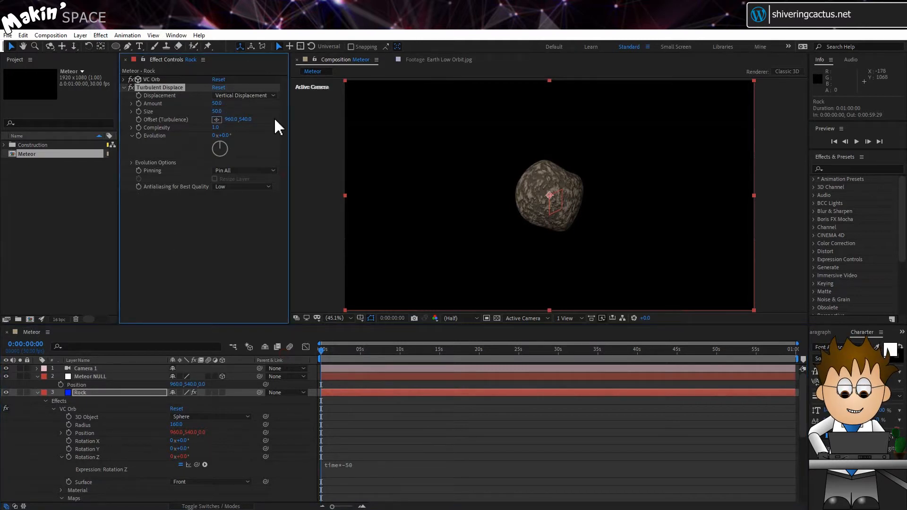
Step: Add the expression thisComp.layer("Meteor NULL").toComp([0,0,0]) to the Rock layer's Turbulent Displace Offset (Turbulence)
alt+click(138, 120)
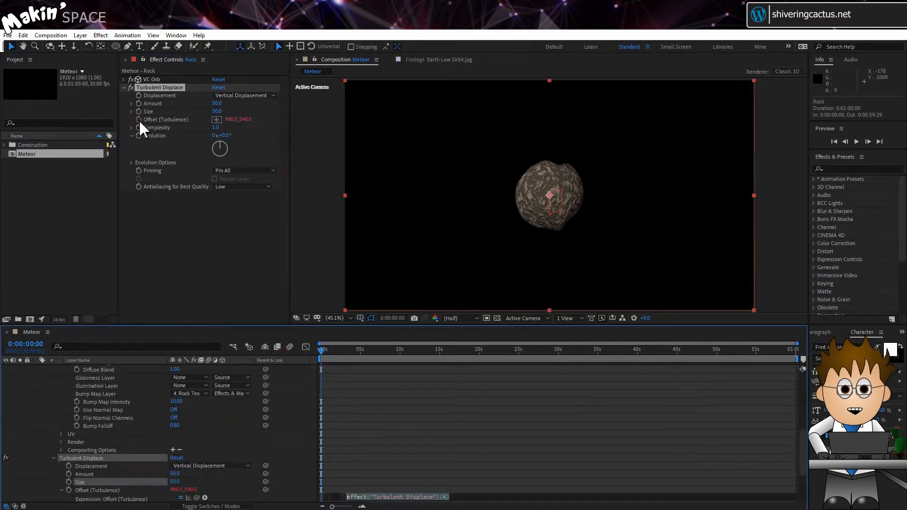
scroll(218, 408, down, 3)
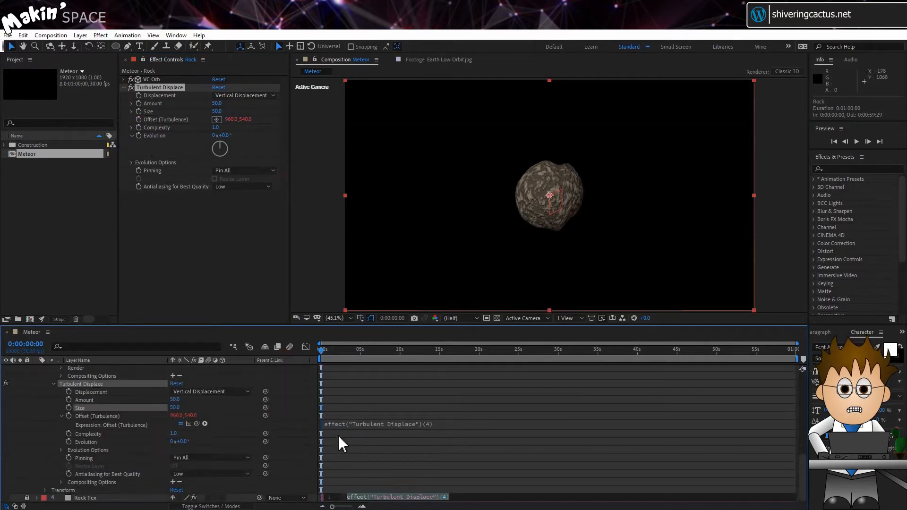
click(320, 439)
click(343, 424)
text(t)
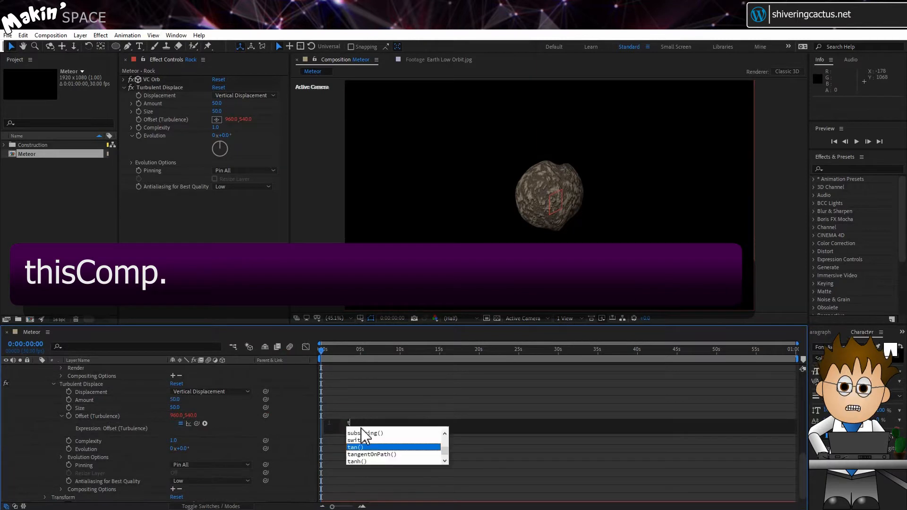
text(hisComp.la)
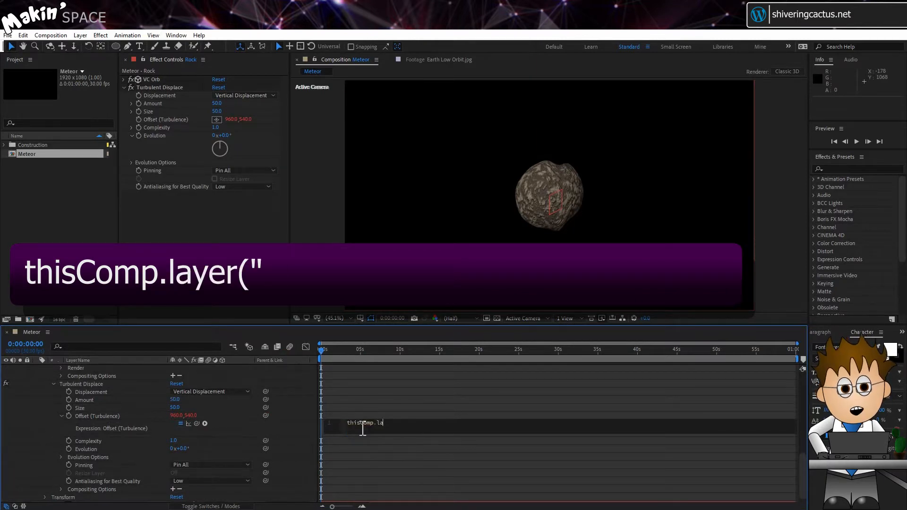
text(yer)
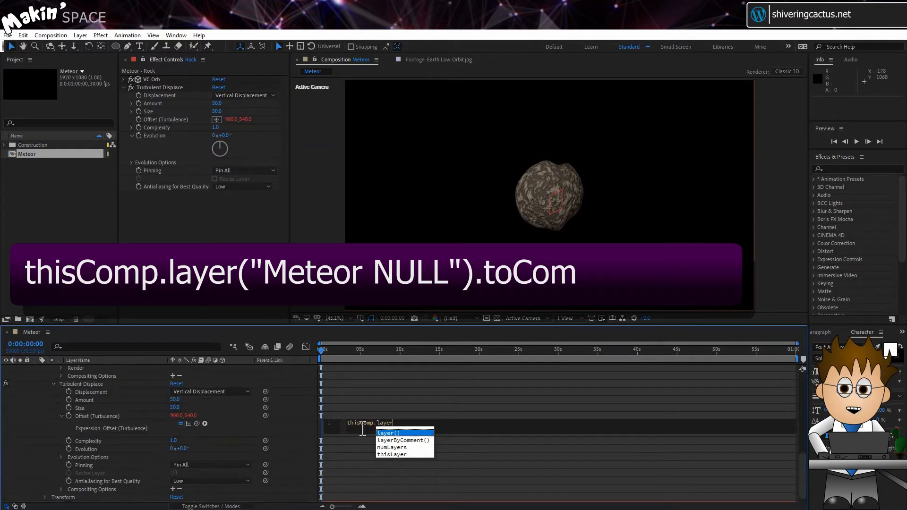
key(Return)
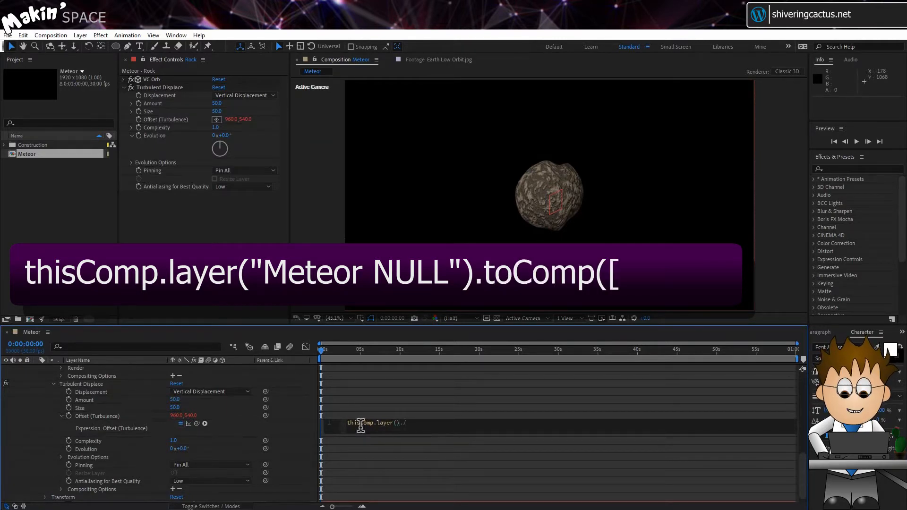
text(.toComp([0,0,0)
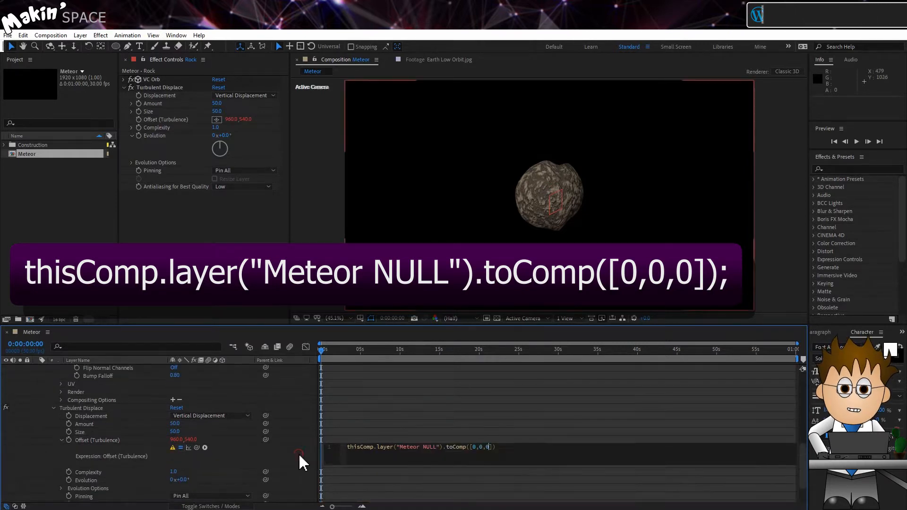
Step: Try shifting the Meteor NULL layer's position to test that the turbulence offset follows it
scroll(157, 414, up, 10)
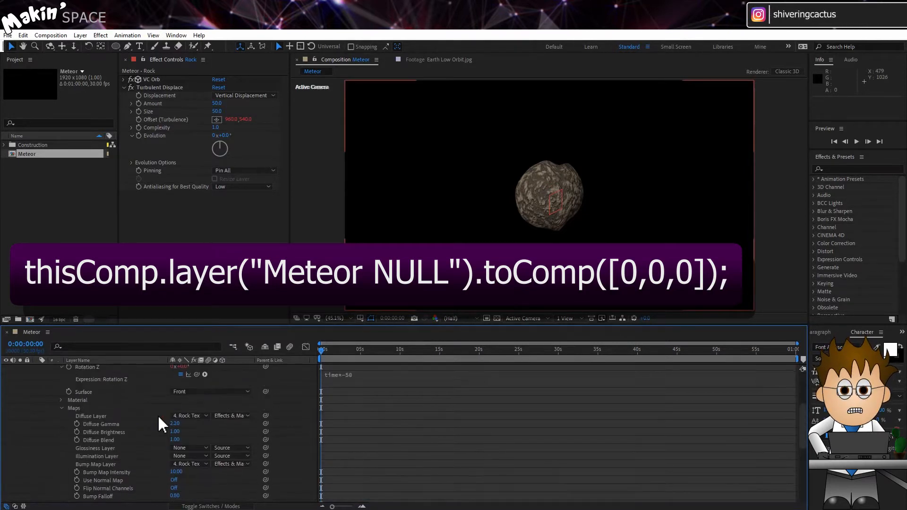
click(96, 392)
click(157, 377)
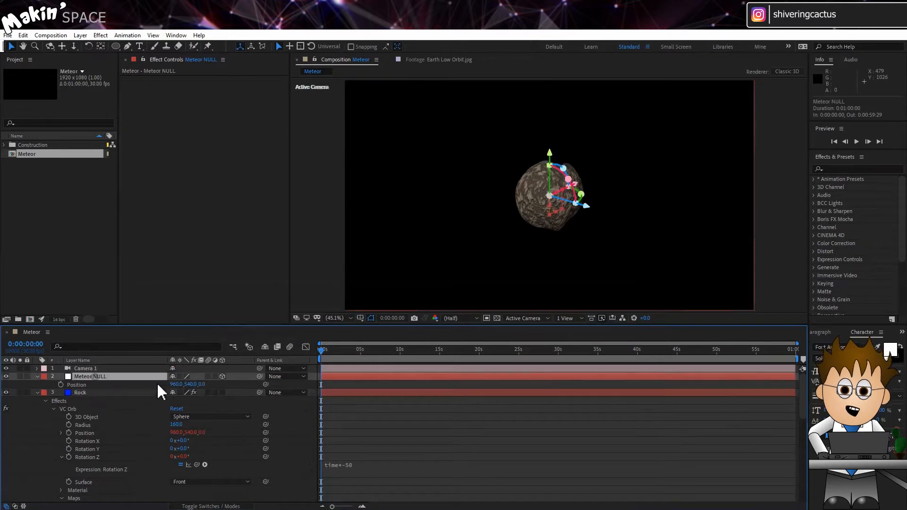
drag(173, 385, 202, 400)
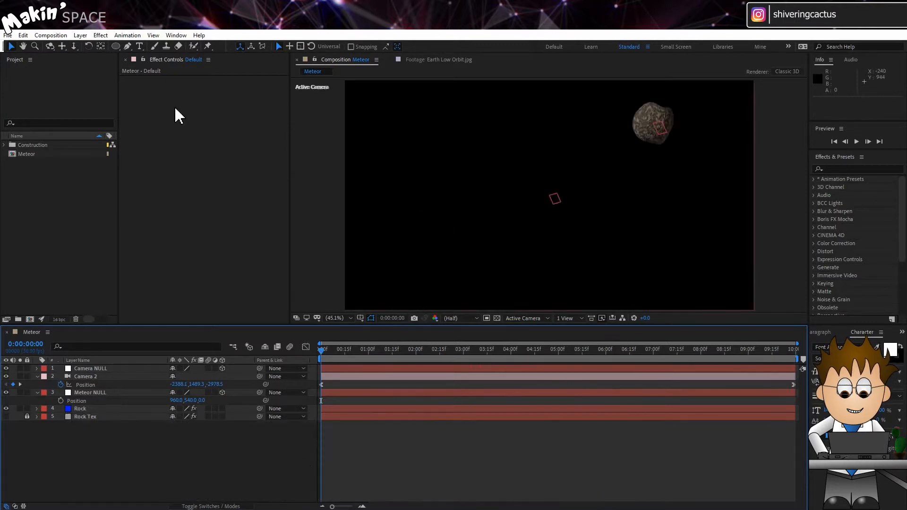
Step: Create a null object in the Meteor composition and name it Null 1
click(80, 36)
mouse_move(95, 44)
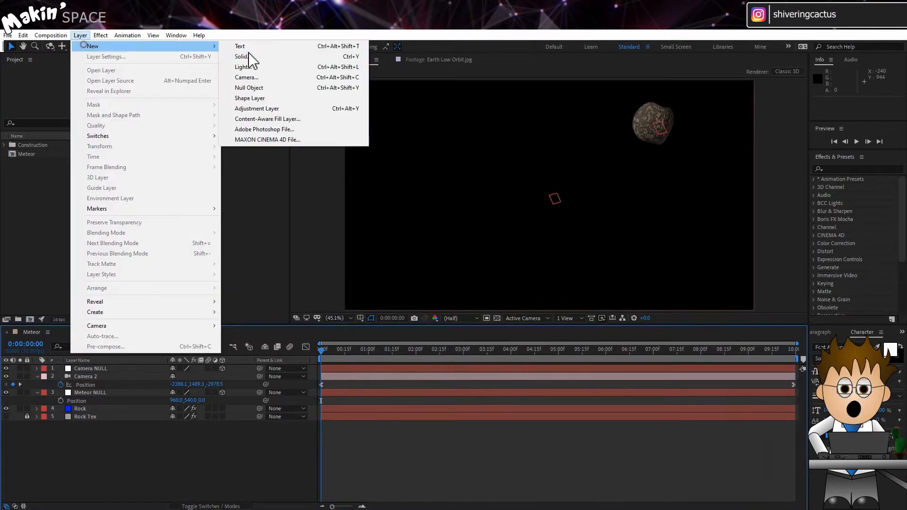
click(290, 90)
key(Return)
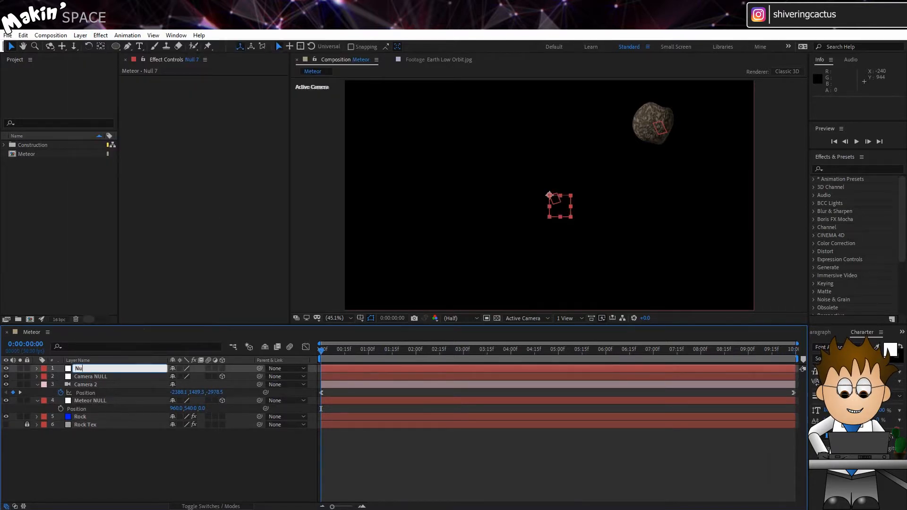
key(Return)
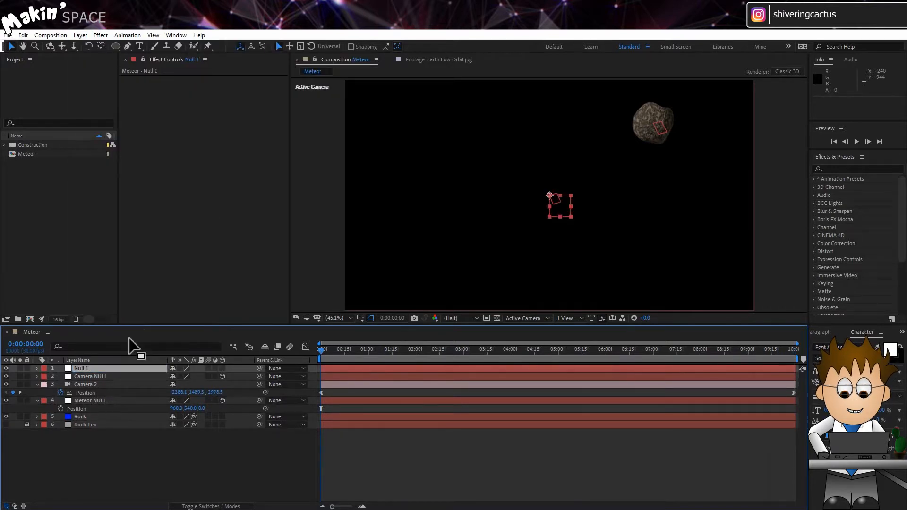
Step: Apply the 3D Point Control expression control to the Null 1 layer
click(100, 35)
mouse_move(175, 174)
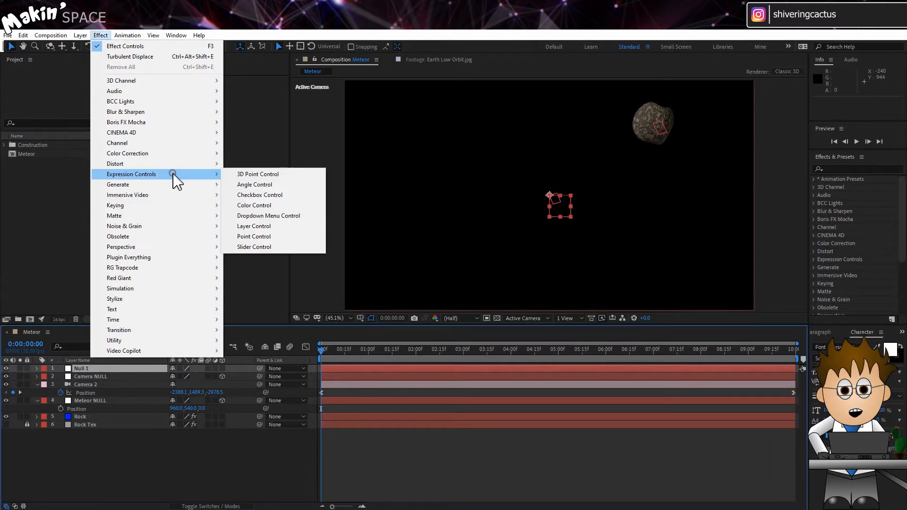
click(276, 175)
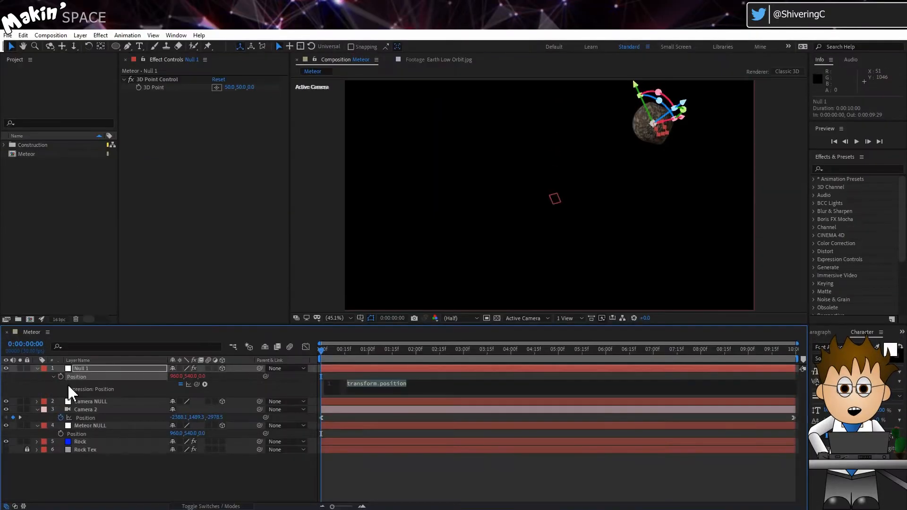
Step: Set Null 1's Position expression to add the 3D Point Control values to Meteor NULL's X, Y and Z position, and enlarge the expression field
click(242, 395)
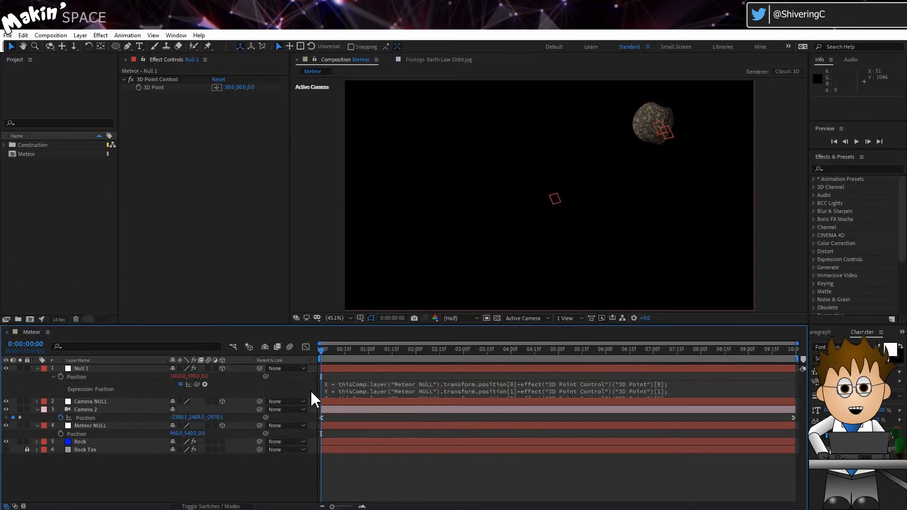
click(353, 398)
drag(352, 397, 352, 421)
click(264, 399)
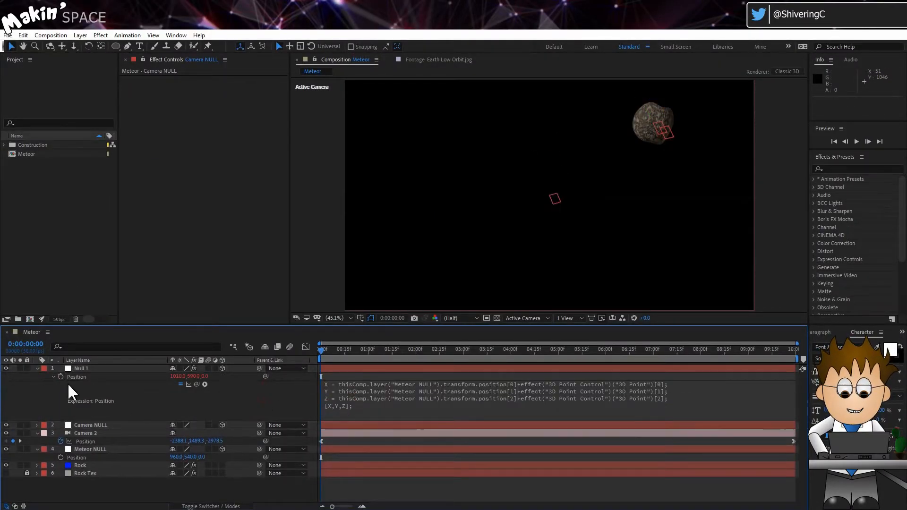
Step: Set Null 1's 3D Point Control to X -150 and Y 0
click(106, 368)
click(230, 88)
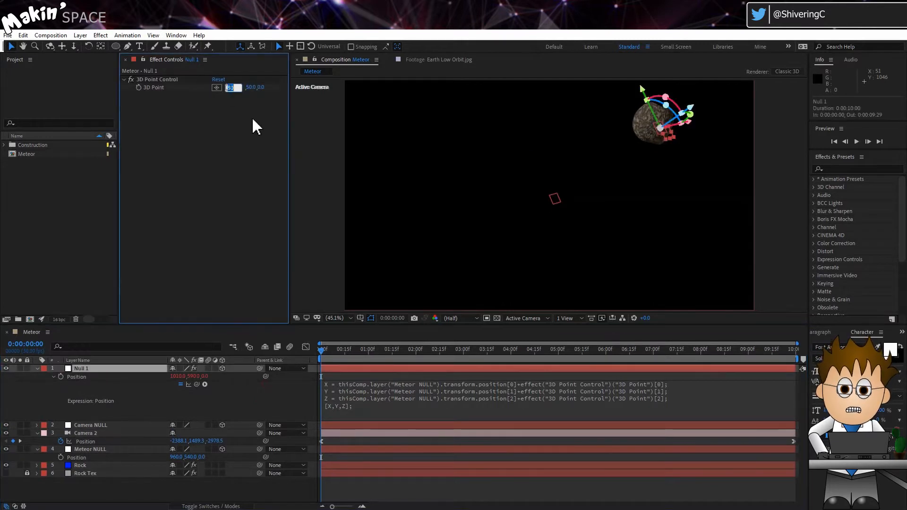
text(-150)
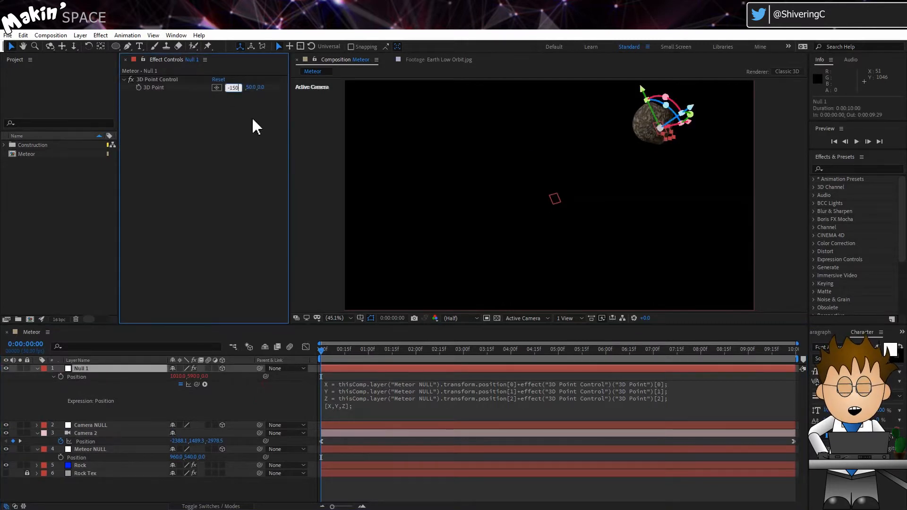
key(Return)
click(246, 87)
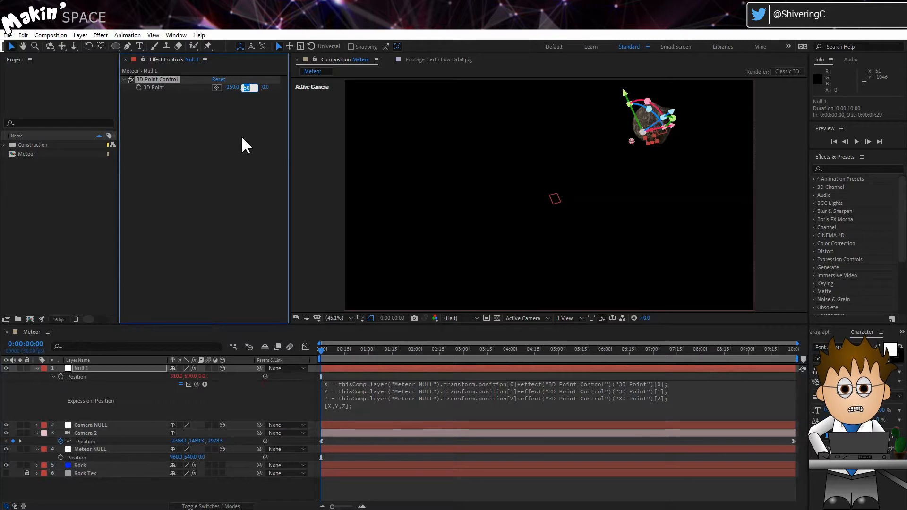
text(0)
key(Return)
click(242, 136)
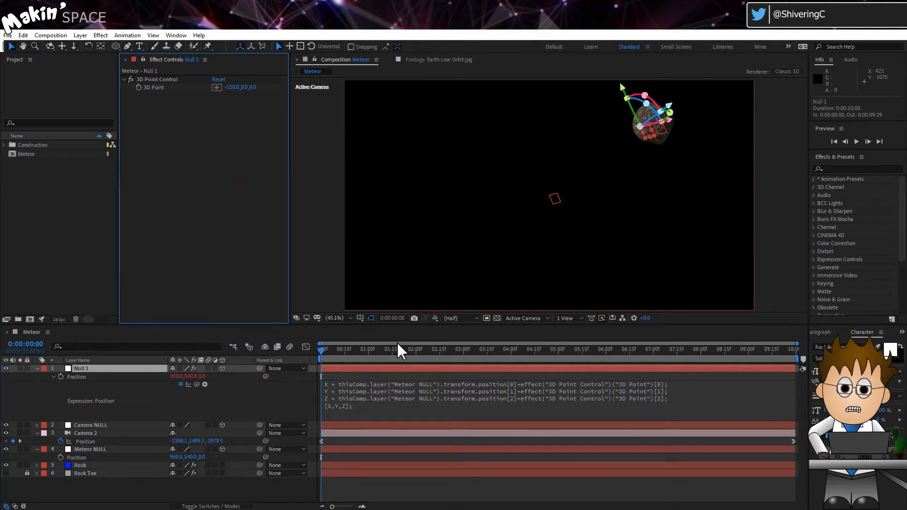
Step: Scrub the timeline to 0:00:03:26 to check Null 1's offset from the meteor, and collapse its properties
click(427, 349)
drag(481, 351, 505, 349)
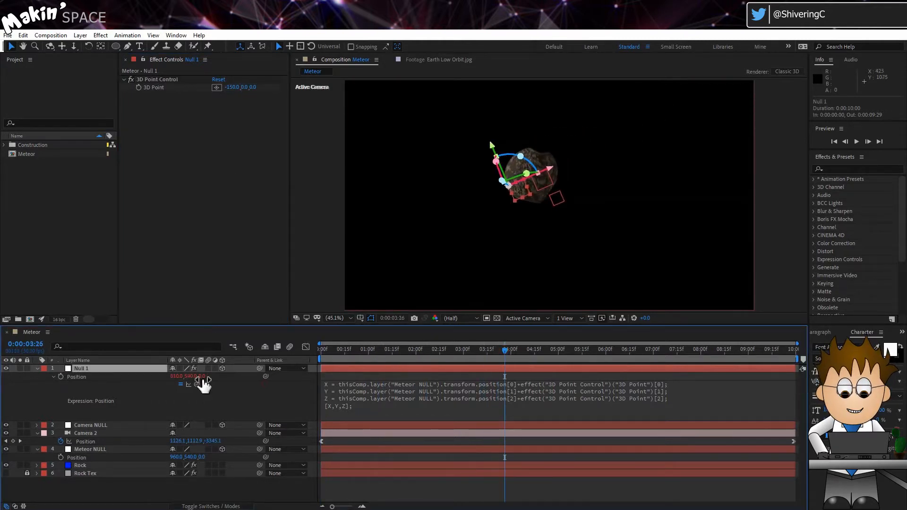
click(65, 377)
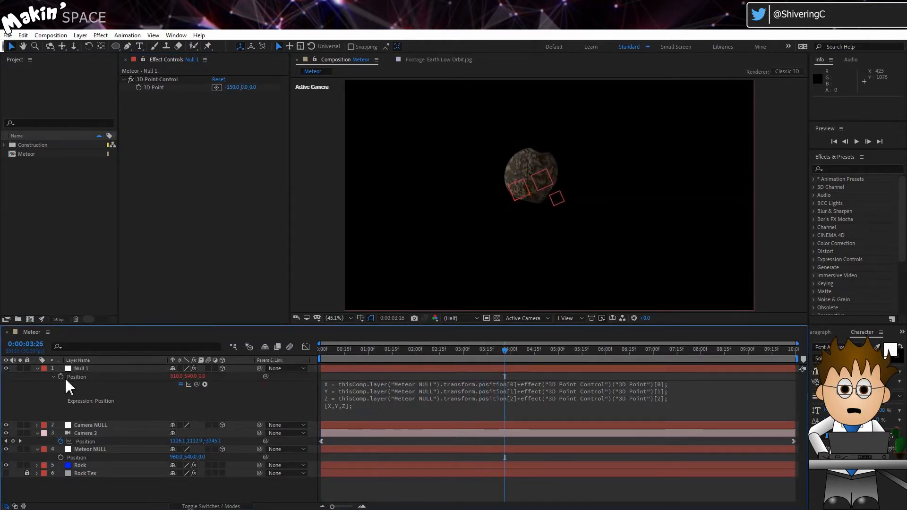
click(37, 368)
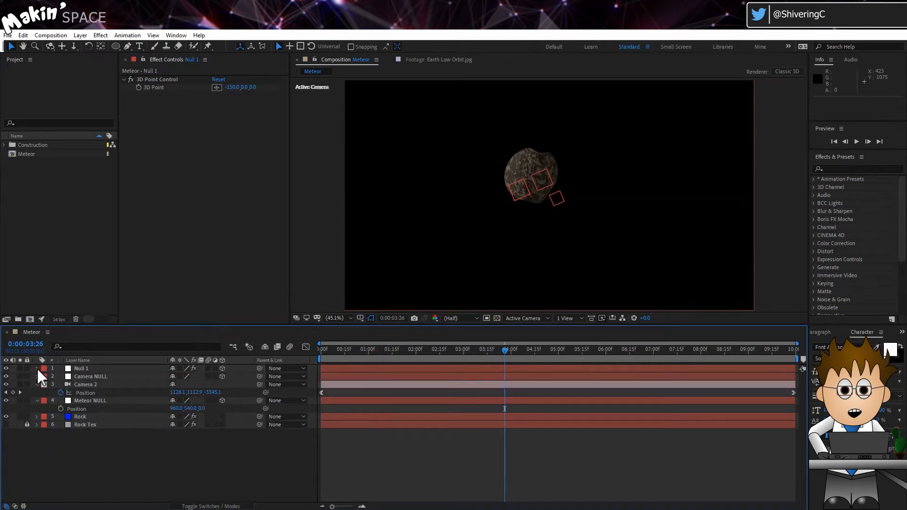
Step: Create a 1920 x 1080 px solid with the pure red colour FF0000
click(81, 36)
mouse_move(198, 45)
click(265, 59)
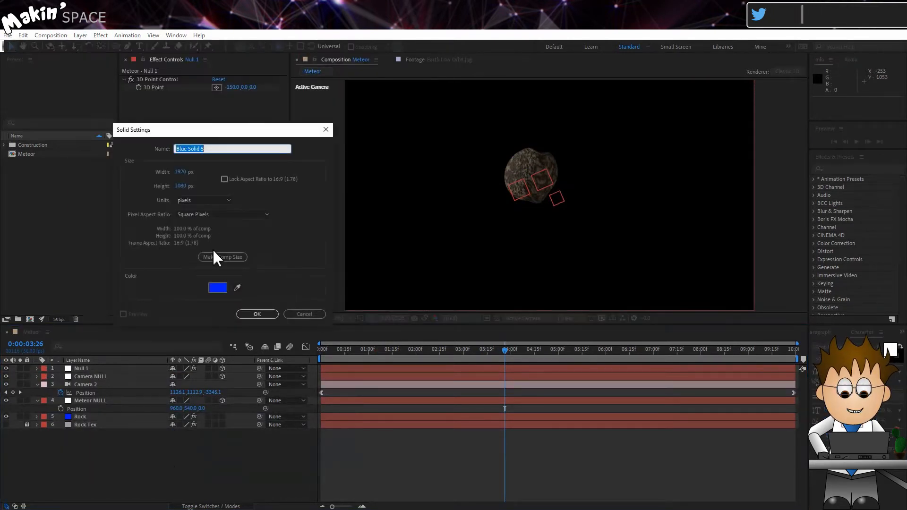
click(218, 287)
drag(202, 300, 217, 265)
click(282, 273)
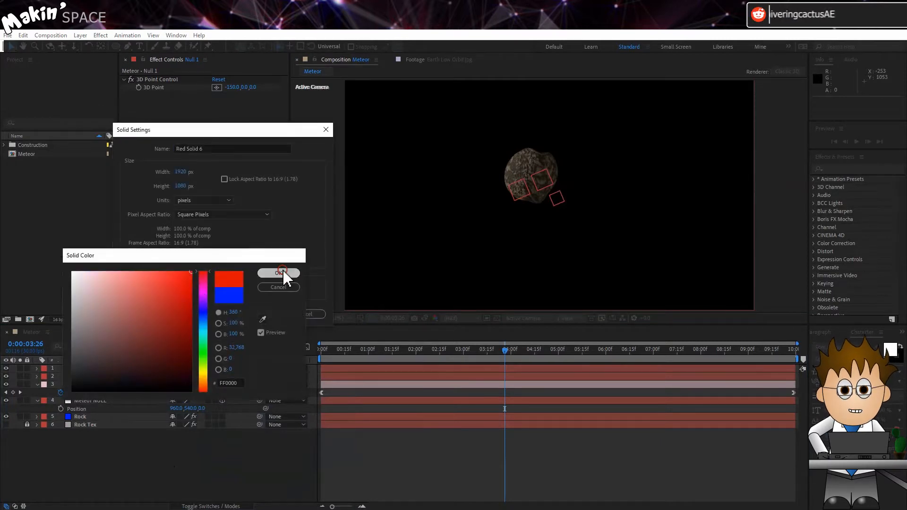
click(270, 313)
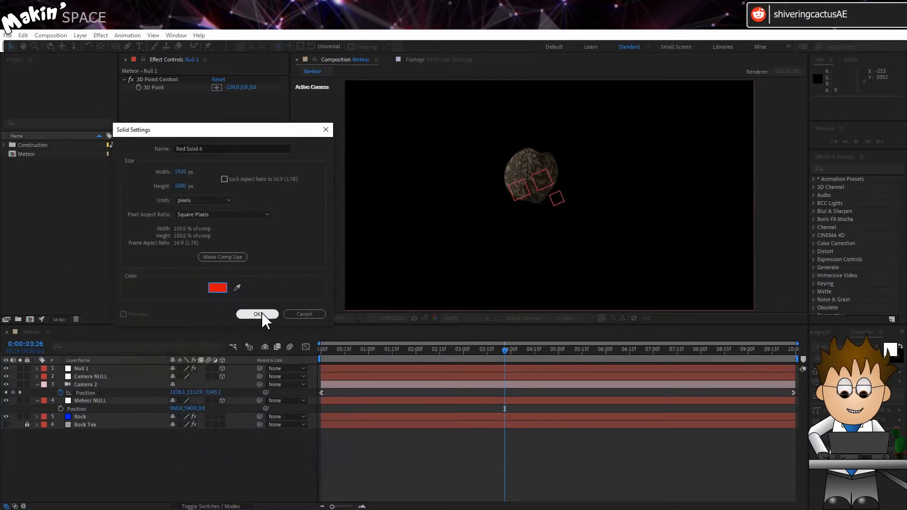
click(262, 314)
Step: Lock Camera NULL and Camera 2 at the top of the layer stack, and place the red solid directly between Null 1 and Meteor NULL
drag(517, 369, 333, 369)
drag(127, 369, 143, 414)
click(92, 383)
key(p)
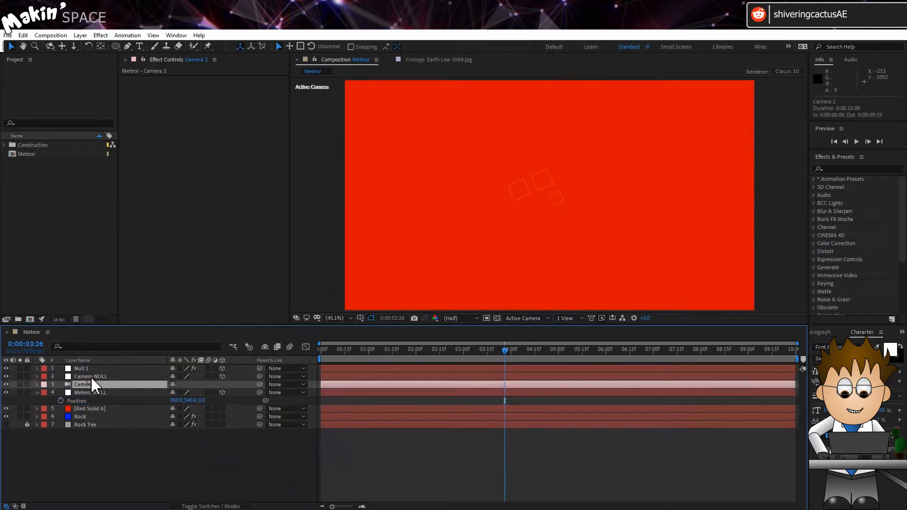
shift+click(91, 377)
key(ctrl+l)
drag(91, 377, 97, 413)
click(96, 408)
Step: Rename the red solid layer as Flames
click(106, 393)
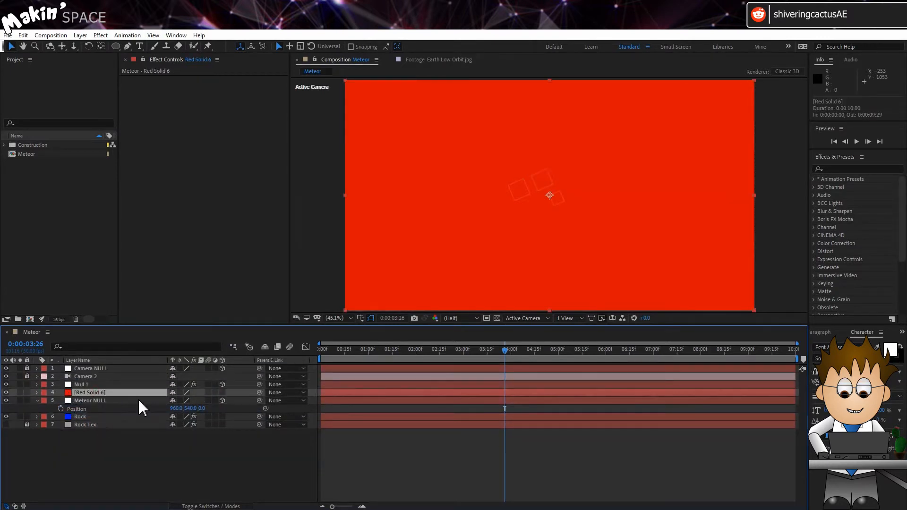
key(Return)
text(Flames)
key(Return)
Step: Search the effects for "particl", apply the user preset for particles oriented to a null to the Flames layer, and preview its motion
click(842, 169)
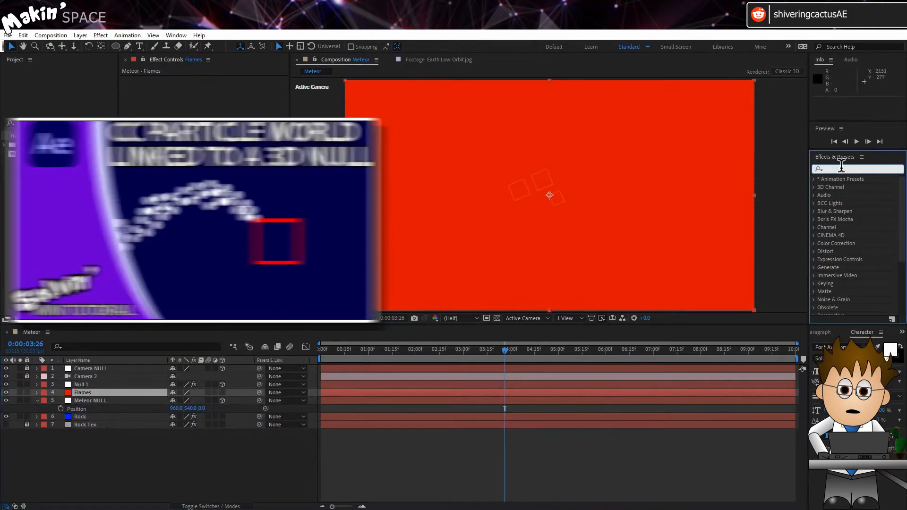
text(particl)
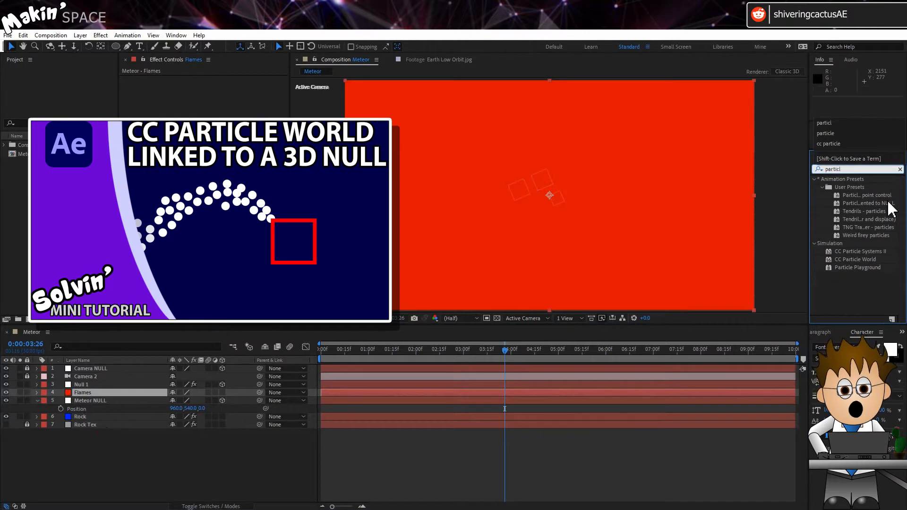
drag(869, 203, 107, 393)
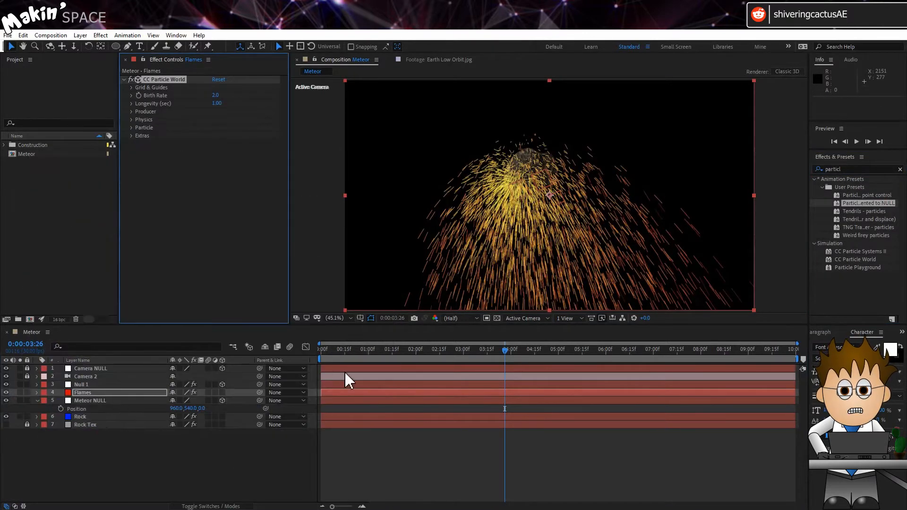
drag(335, 349, 468, 365)
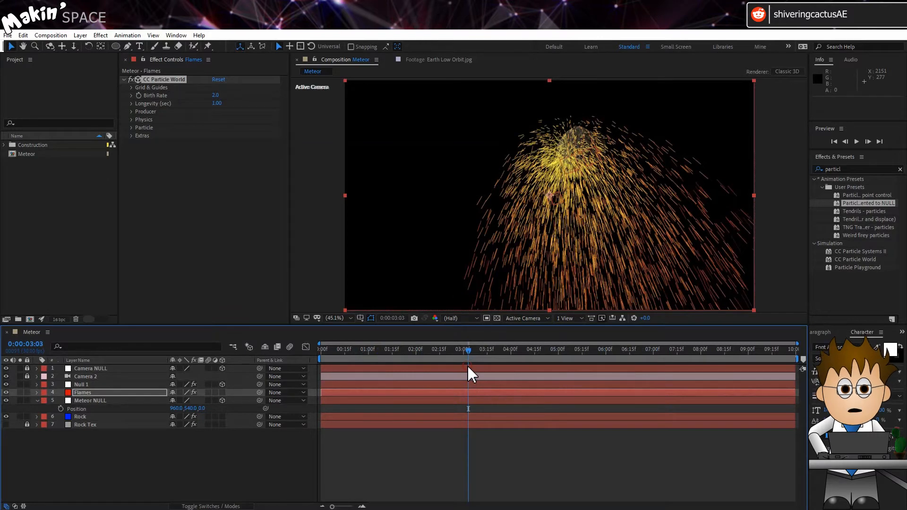
Step: Keyframe the Flames layer's CC Particle World Birth Rate at 0 at 0:00:02:00
click(416, 350)
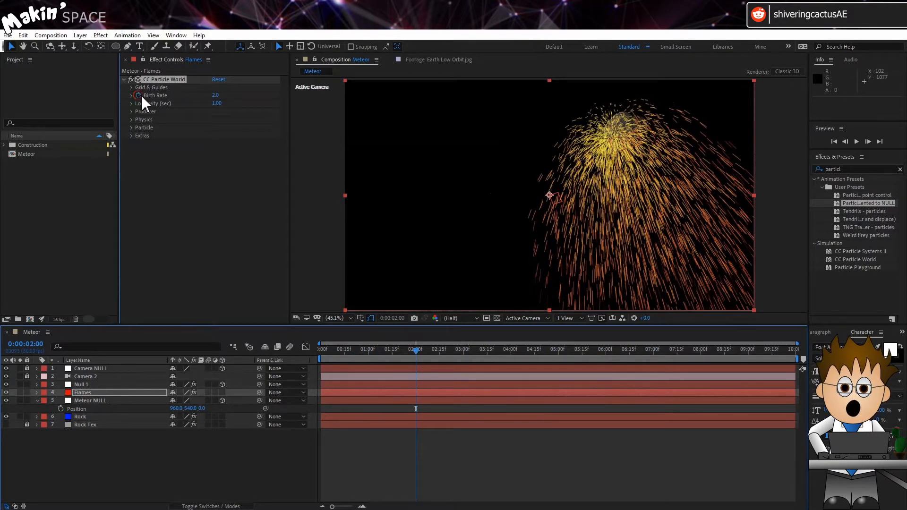
click(215, 95)
text(0)
key(Return)
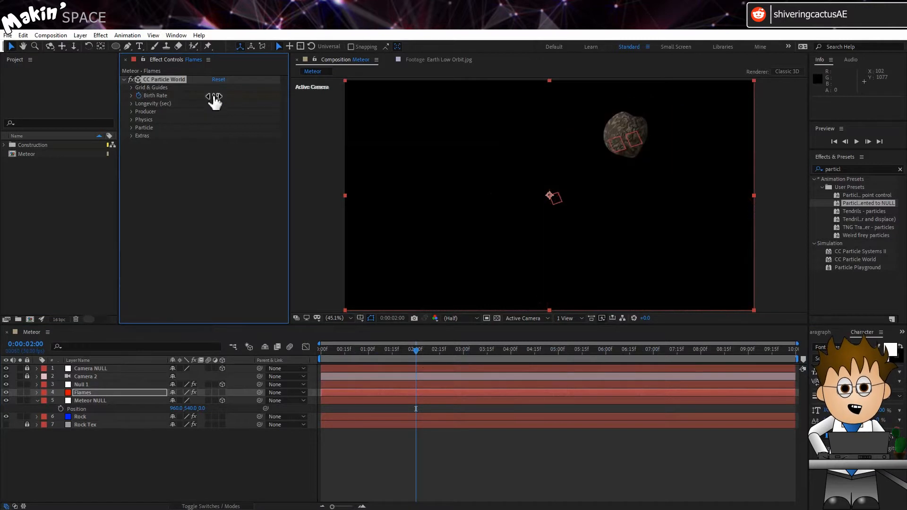
Step: Reveal the Flames layer's keyframes and set a Birth Rate keyframe of 25 at 0:00:09:29
click(99, 393)
key(u)
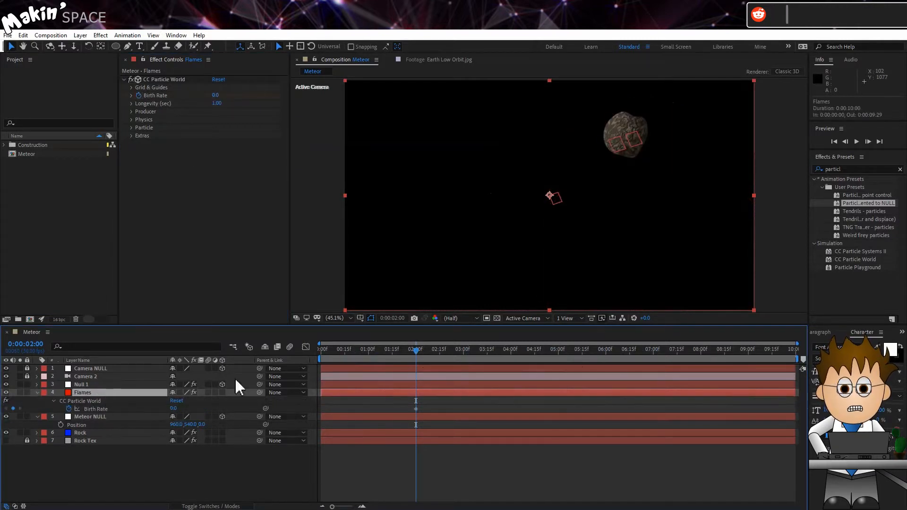
drag(677, 354, 811, 362)
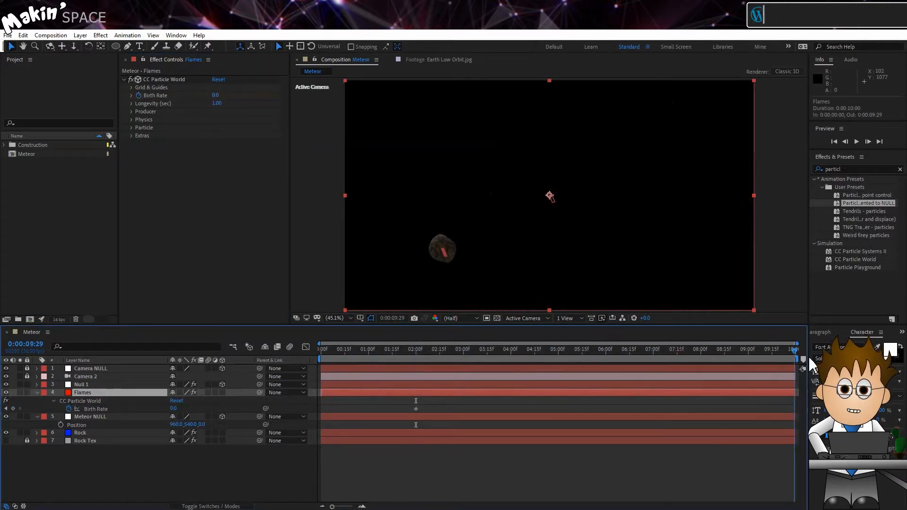
click(173, 408)
key(Return)
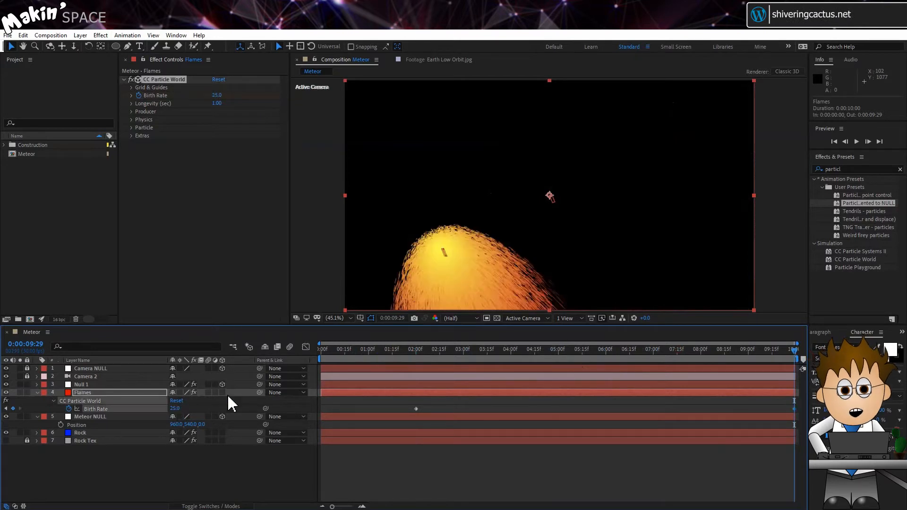
Step: Set the Longevity of the Flames particles to 2 seconds
click(218, 103)
text(2)
key(Return)
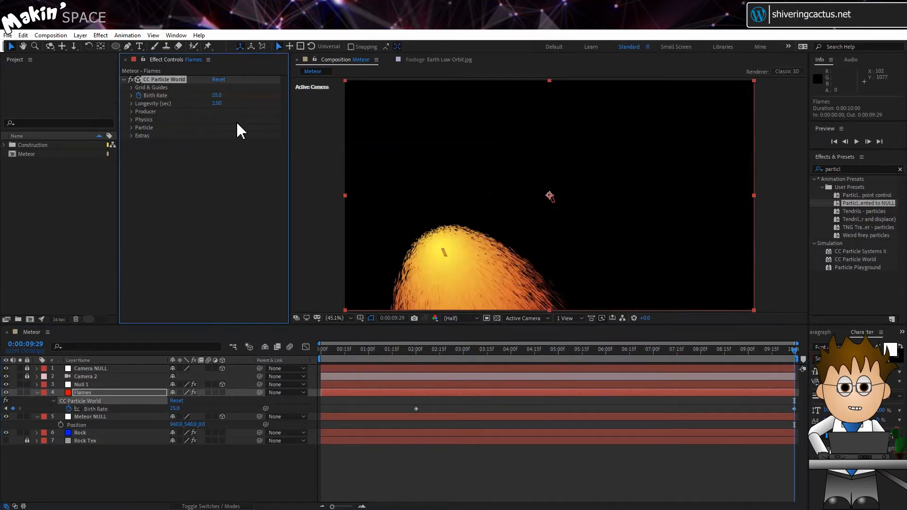
Step: Set the particle Producer's Radius Y and Radius Z to 0.15 each
click(132, 112)
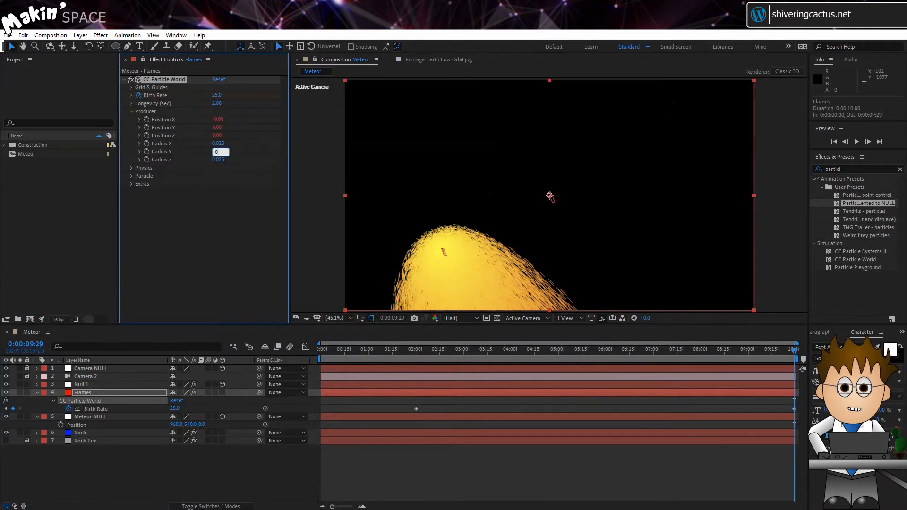
key(Tab)
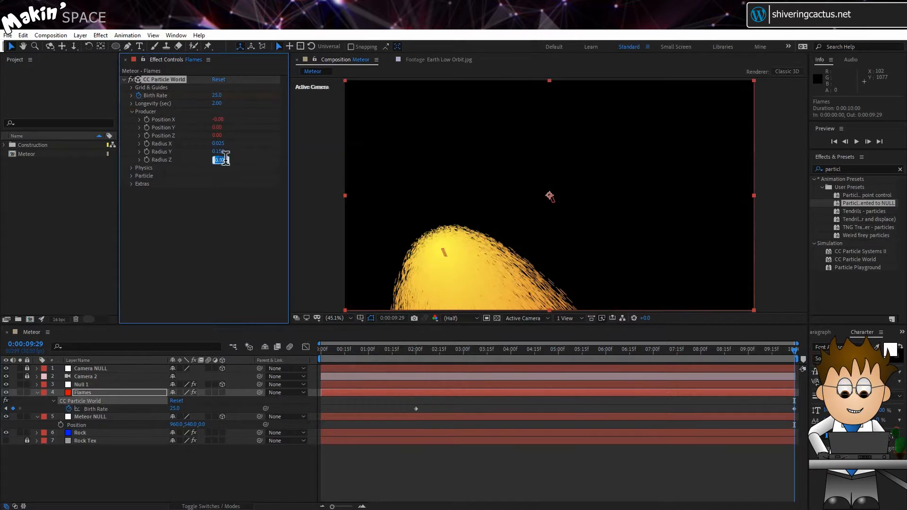
text(0.15)
click(249, 184)
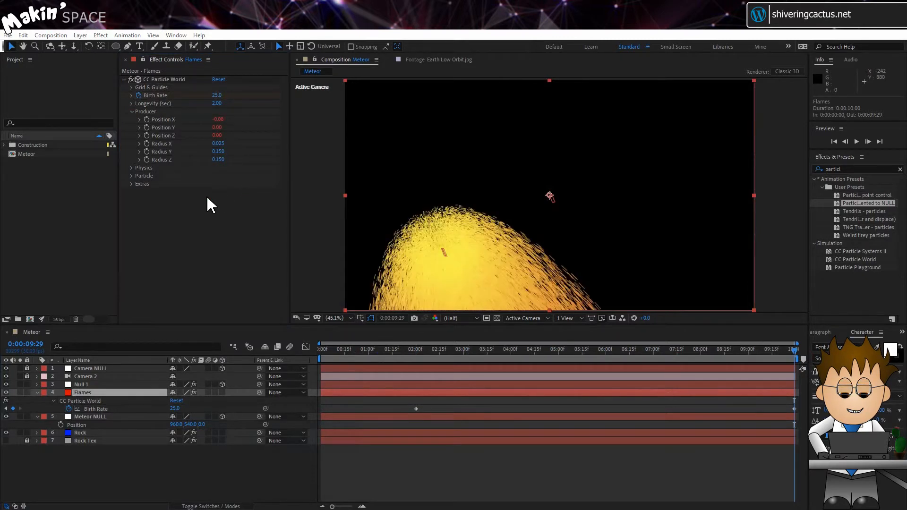
click(132, 111)
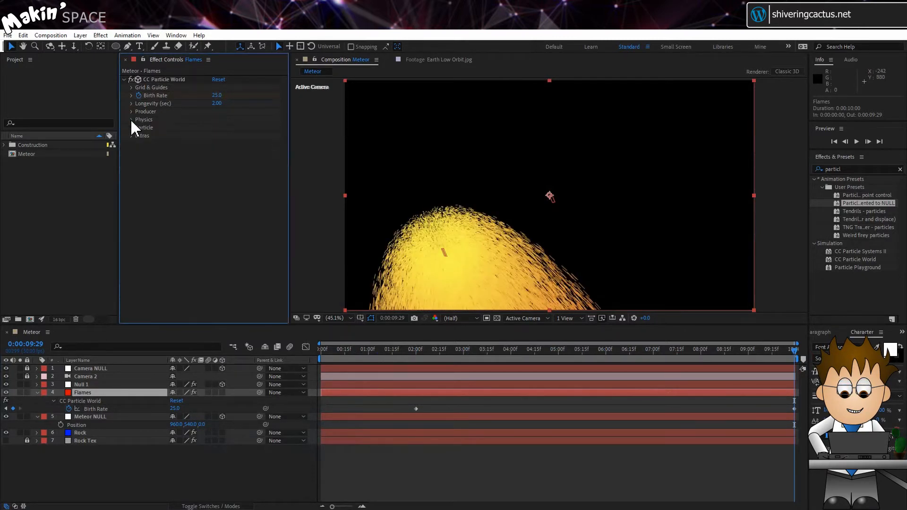
Step: Change the particle Physics Animation to Fractal Omni and preview the motion up to 0:00:03:27
click(132, 119)
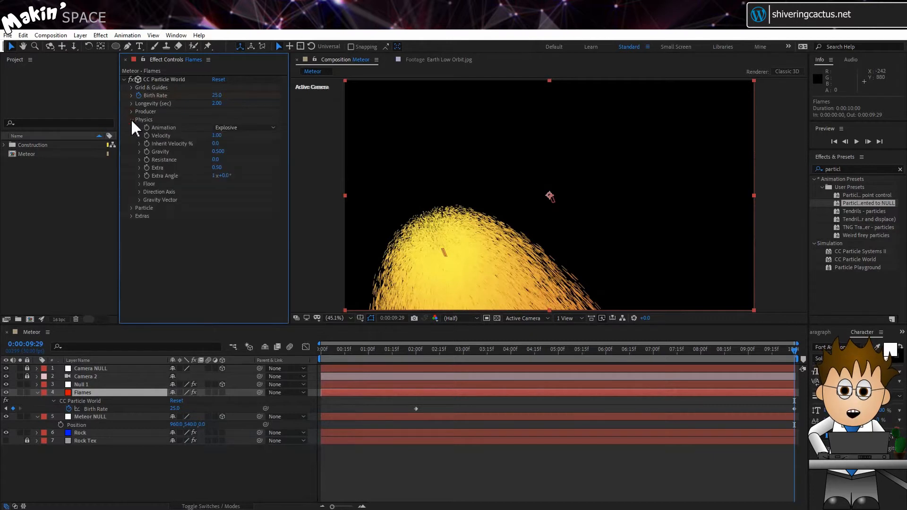
click(263, 128)
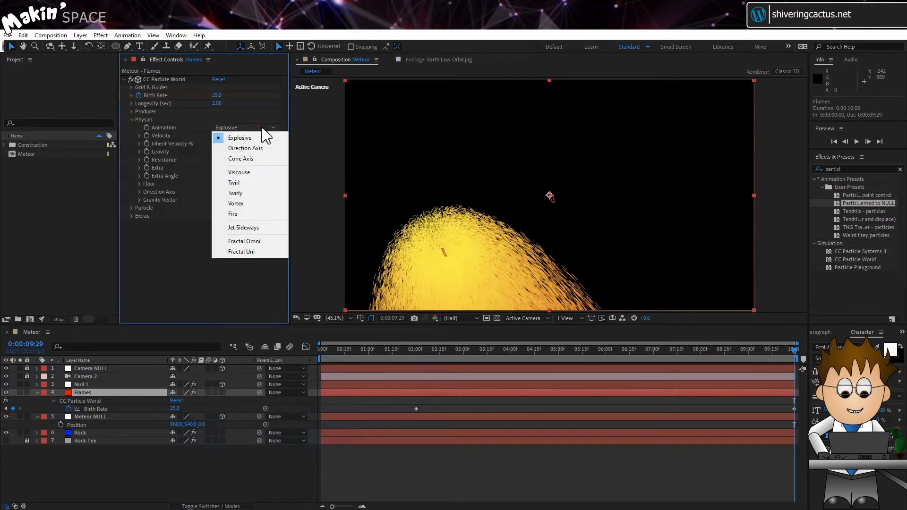
click(275, 239)
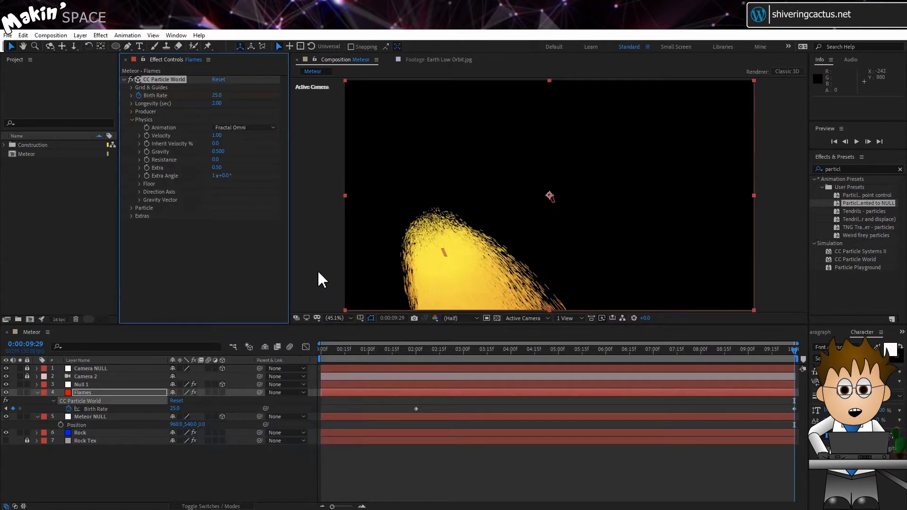
drag(370, 347, 506, 348)
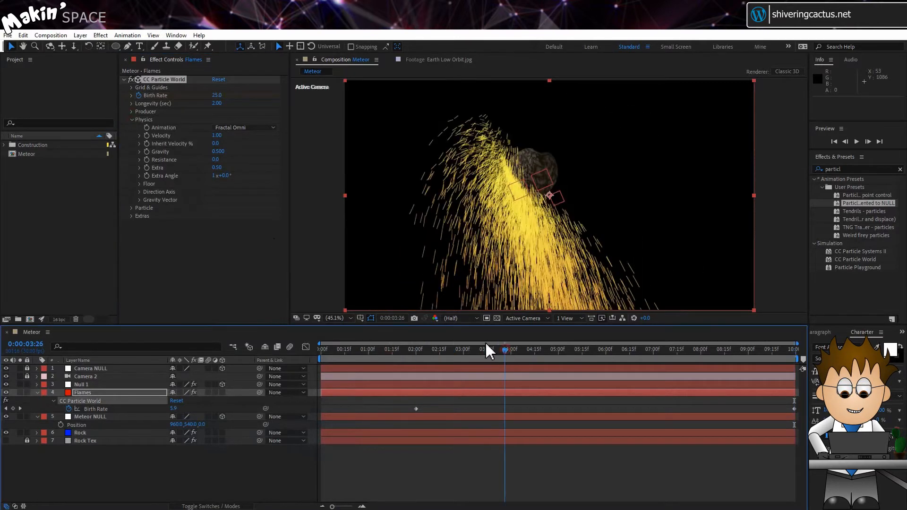
Step: Set the particle physics Velocity to -0.3 and Gravity to 1
click(217, 136)
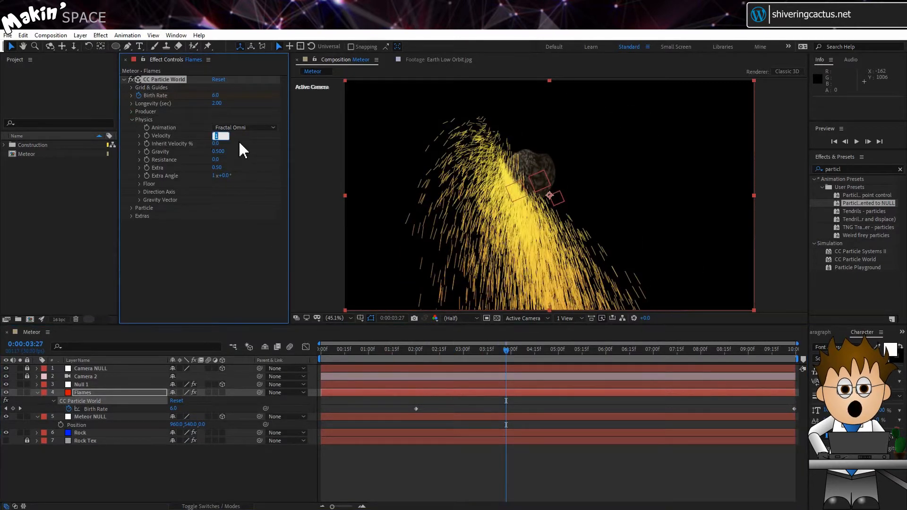
text(-0.3)
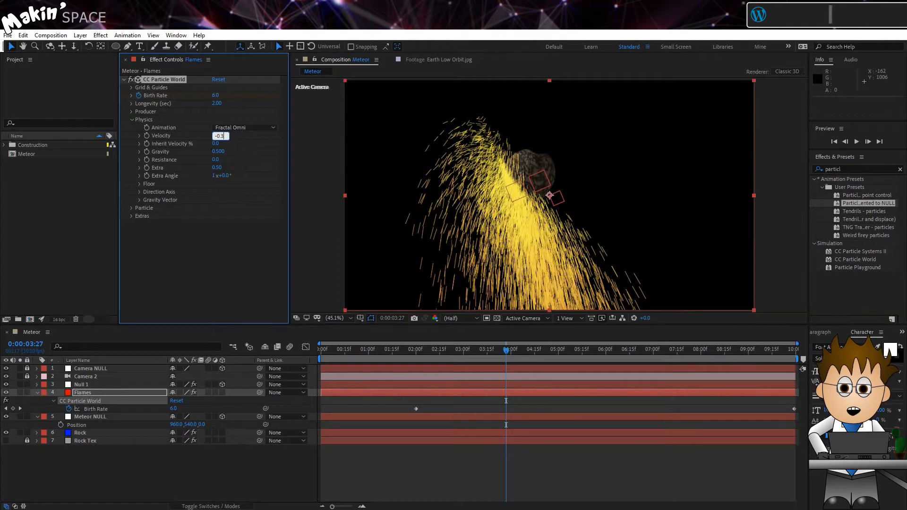
key(Return)
click(218, 152)
text(1)
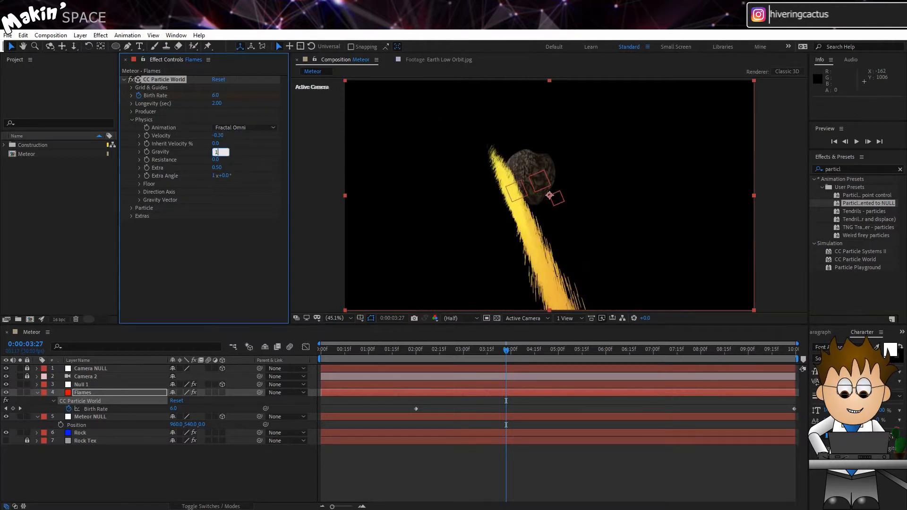
key(Return)
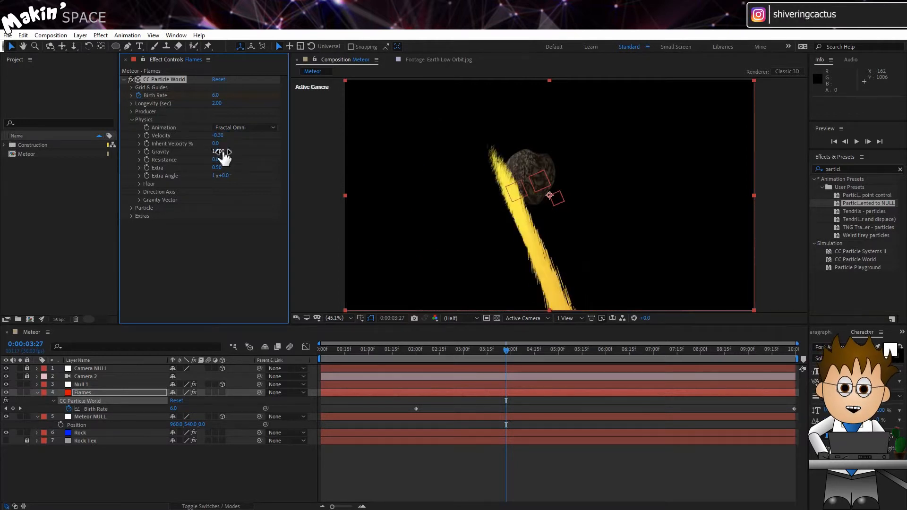
Step: Add the expression wiggle(3,0.3) to the particle Gravity and preview the motion up to 0:00:04:13
alt+click(147, 152)
text(wi)
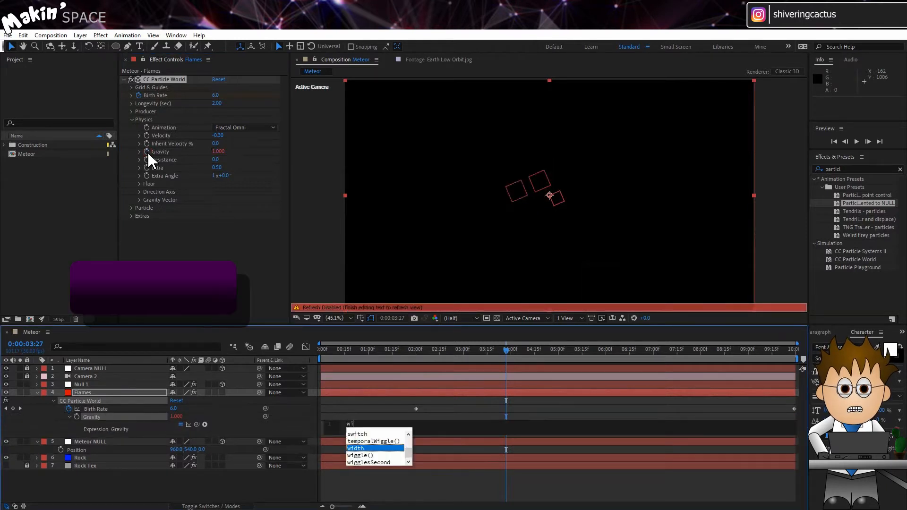
text(ggle()3,0.3))
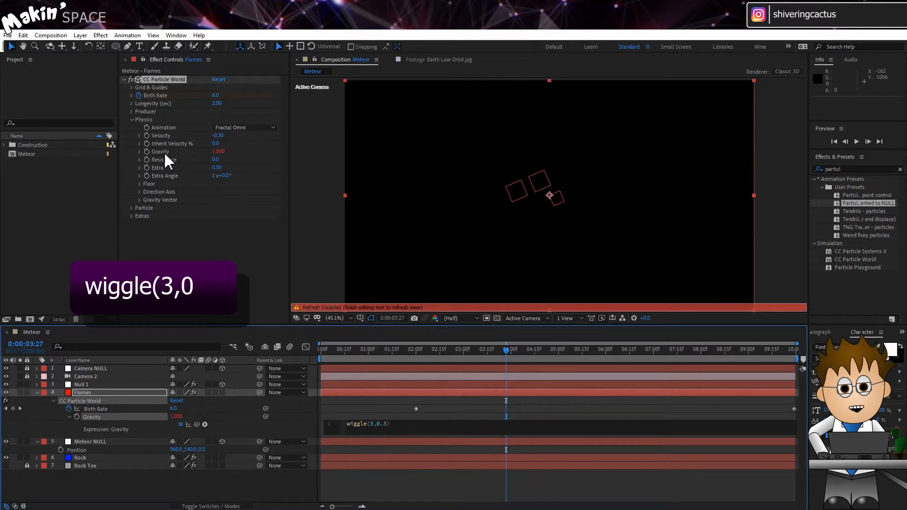
click(279, 422)
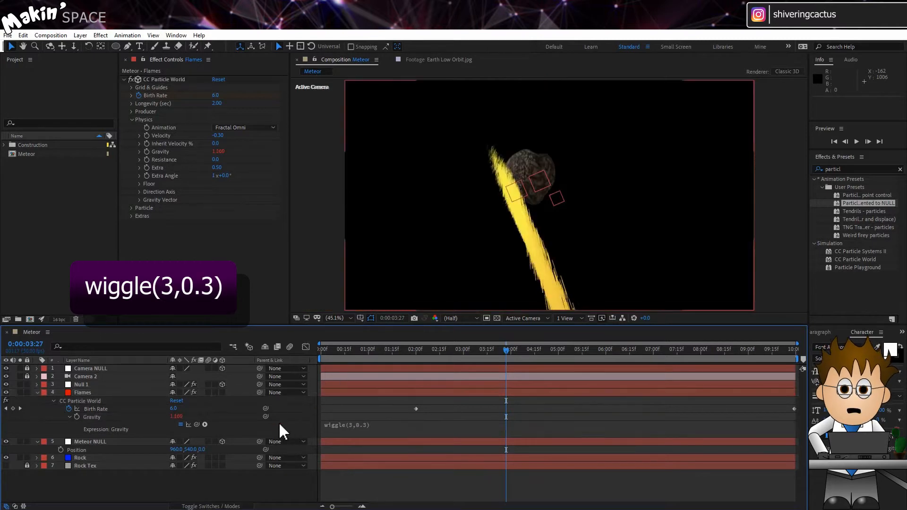
drag(447, 351, 532, 354)
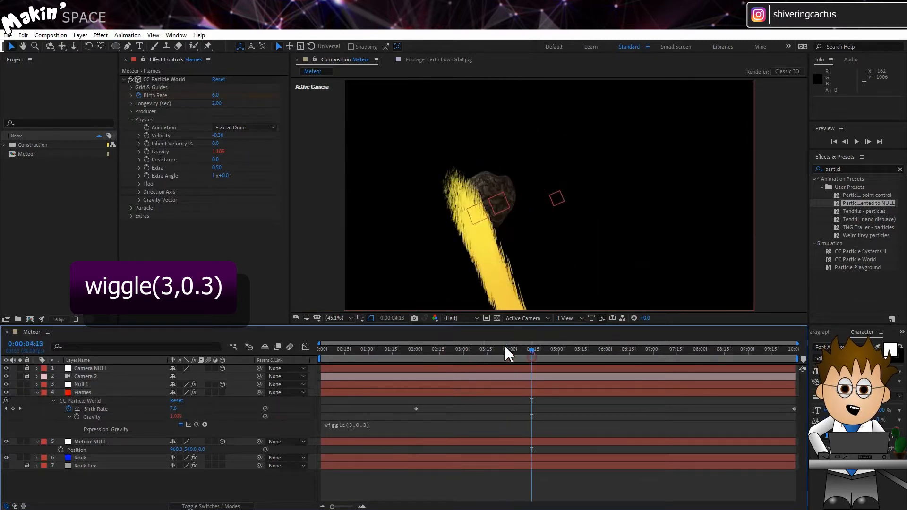
Step: Set the particle physics Extra to 1.0 and Extra Angle to 0 revolutions plus 270°
click(216, 167)
text(1.0)
key(Return)
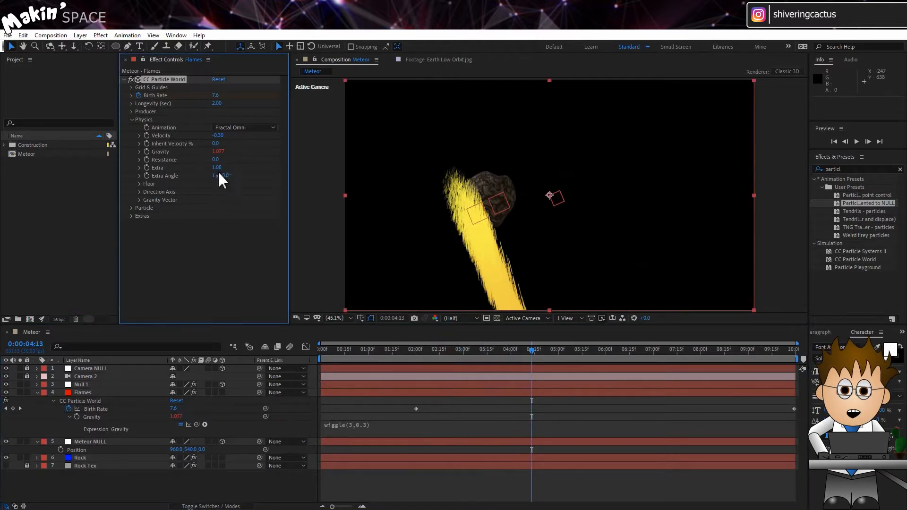
click(217, 175)
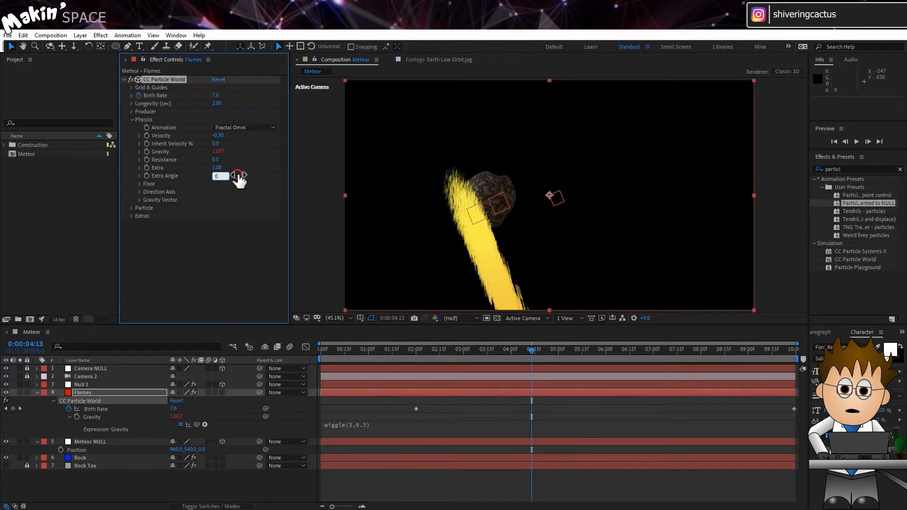
key(Tab)
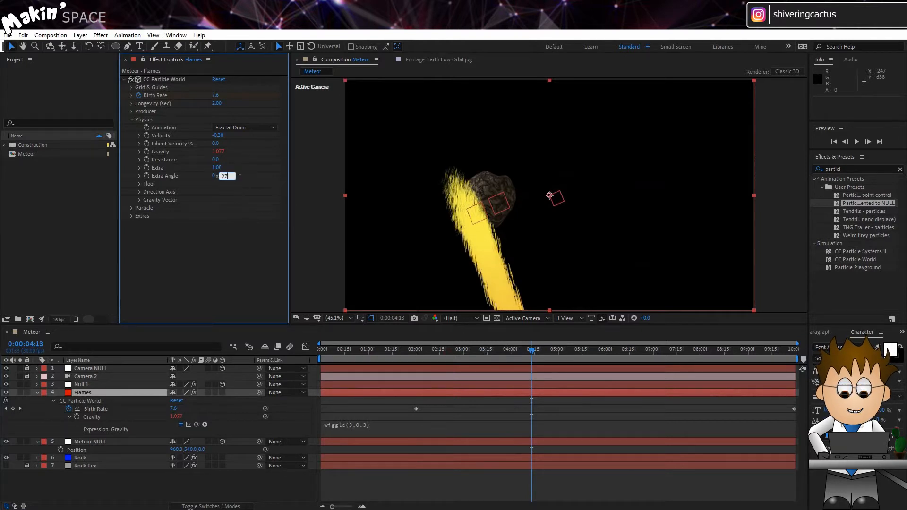
text(270)
key(Return)
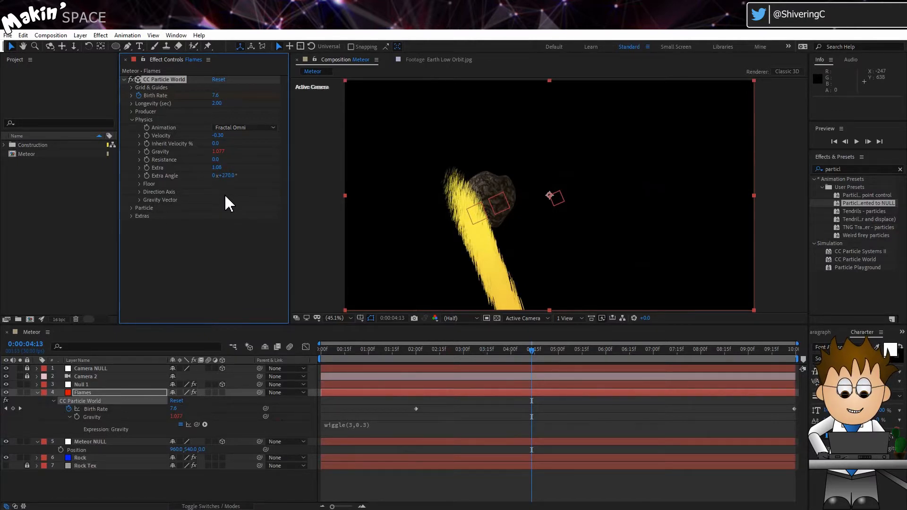
Step: Set the Gravity Vector to X 1 and Y 0, and preview the flames up to 0:00:05:13
click(140, 200)
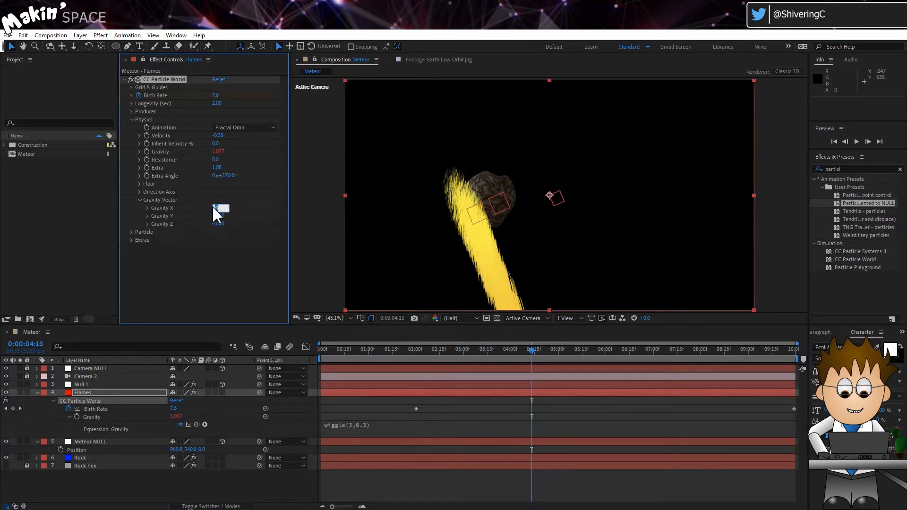
text(1)
key(Tab)
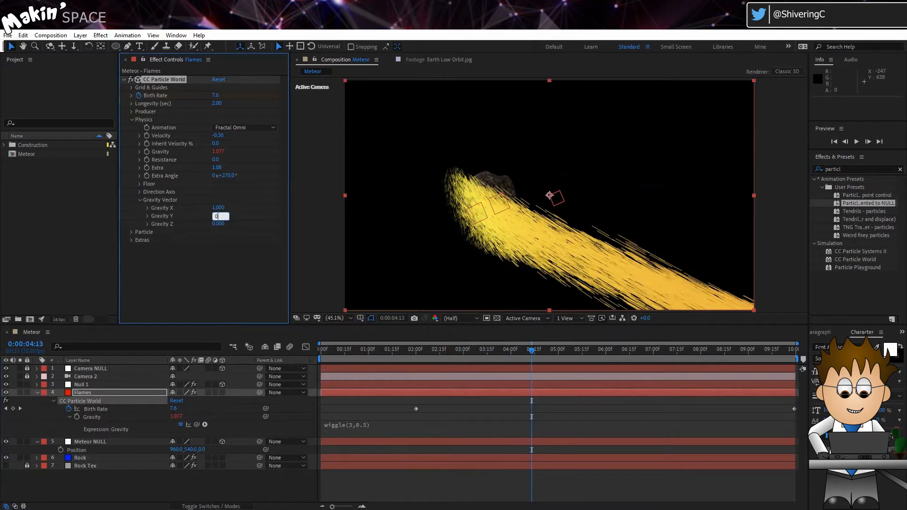
text(0)
key(Return)
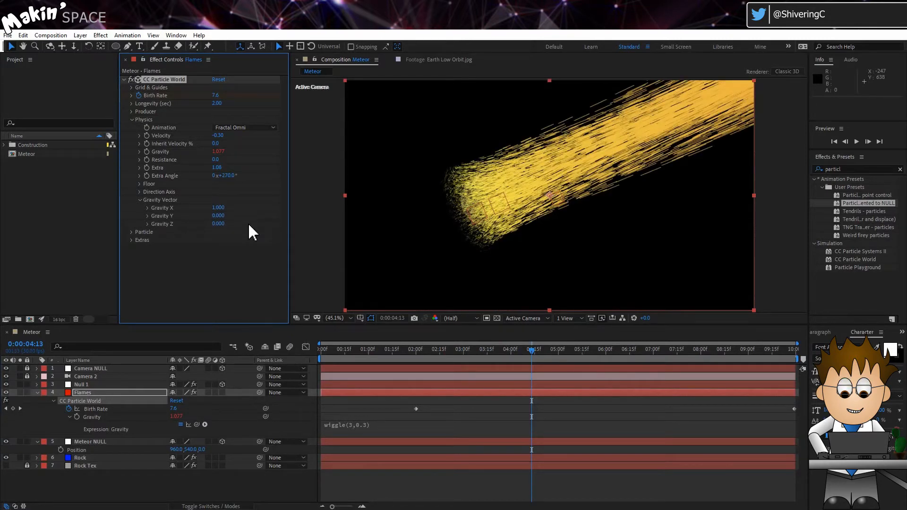
drag(489, 350, 579, 349)
Step: Change the Flames Particle Type to Shaded Sphere
click(132, 232)
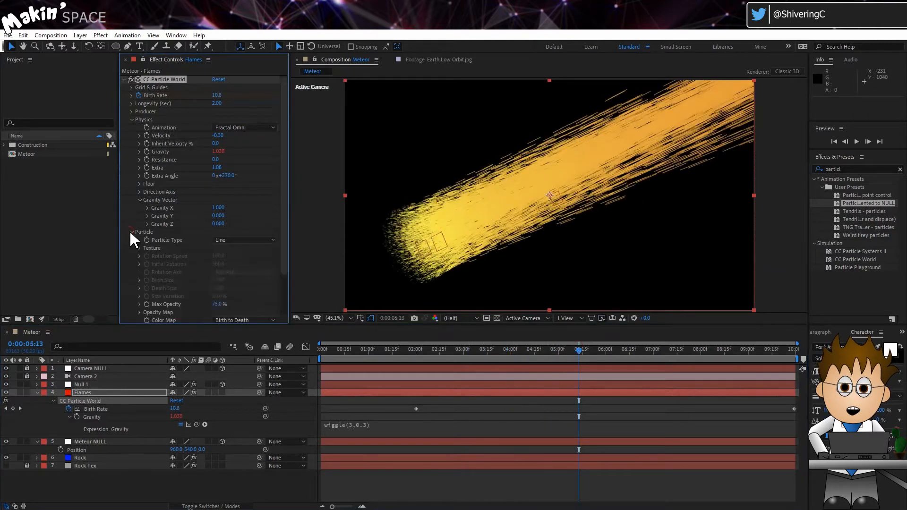
scroll(238, 218, down, 2)
click(244, 198)
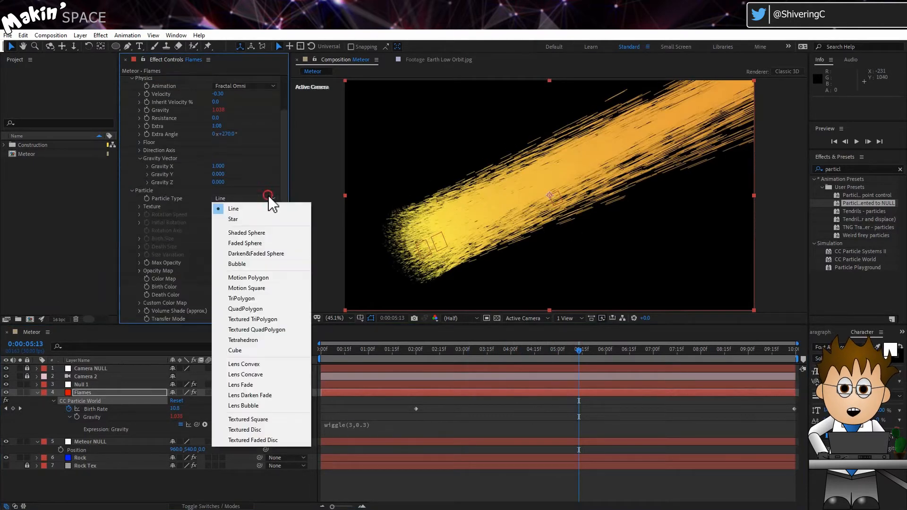
click(281, 232)
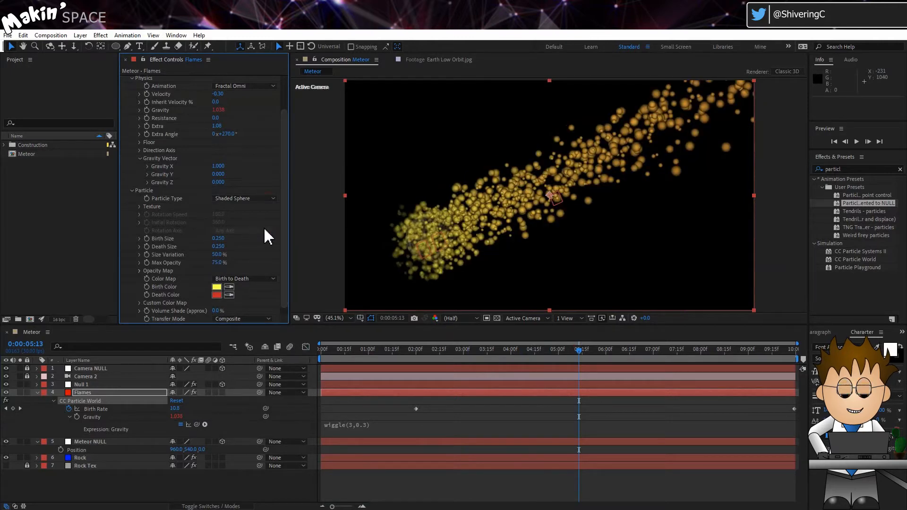
Step: Set the particles' Birth Size to 0.4 and Death Size to 0.7
scroll(268, 237, down, 1)
click(218, 230)
text(0)
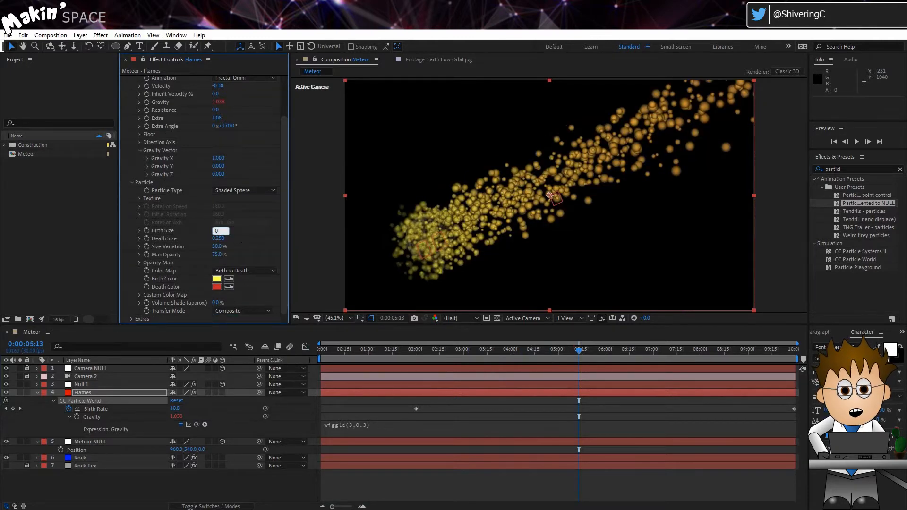
text(.4)
key(Return)
click(218, 239)
text(0)
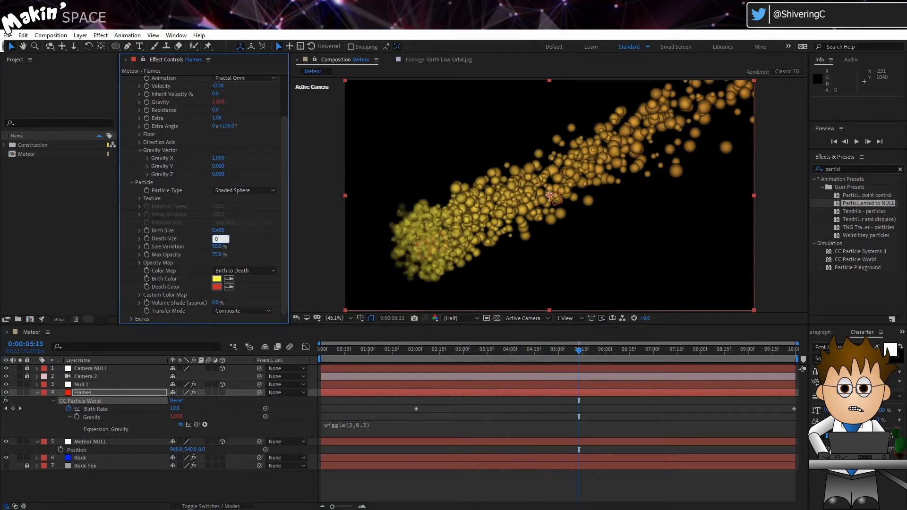
text(.7)
key(Return)
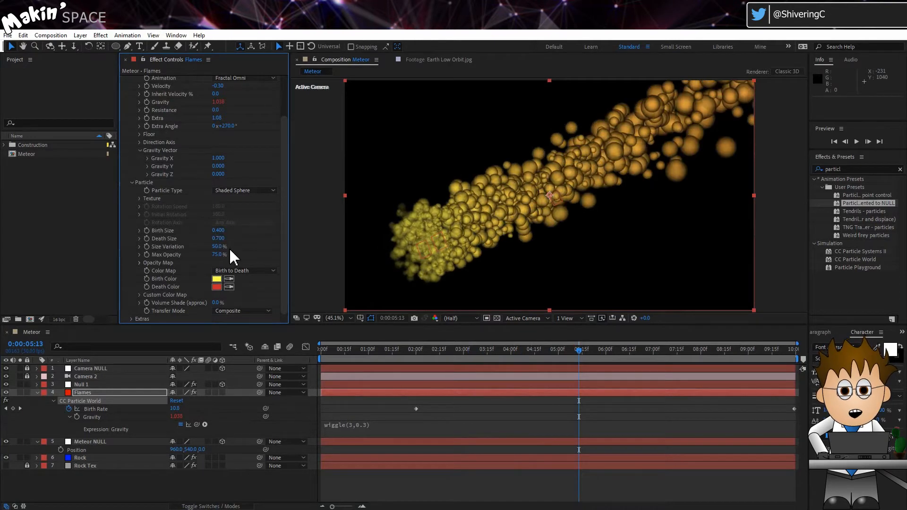
Step: Set the particles' Size Variation to 100% and Max Opacity to 9%
drag(222, 247, 311, 239)
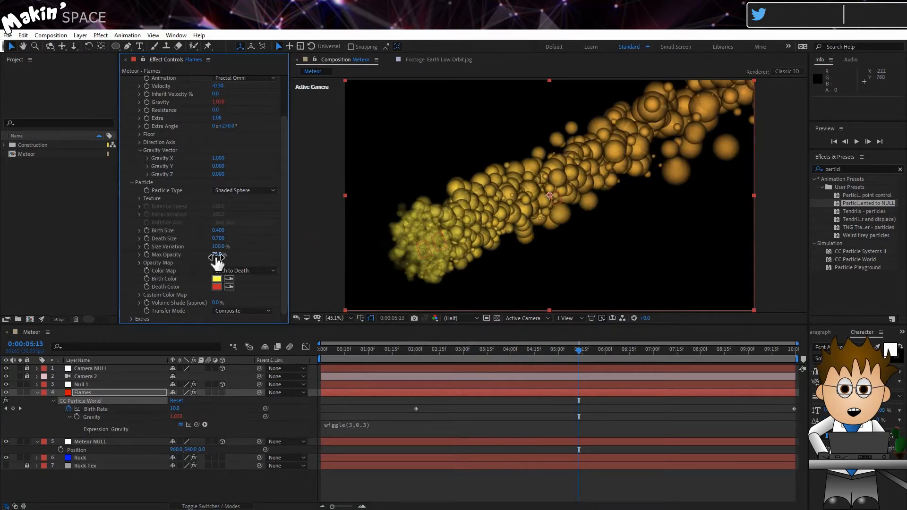
click(219, 255)
text(9)
key(Return)
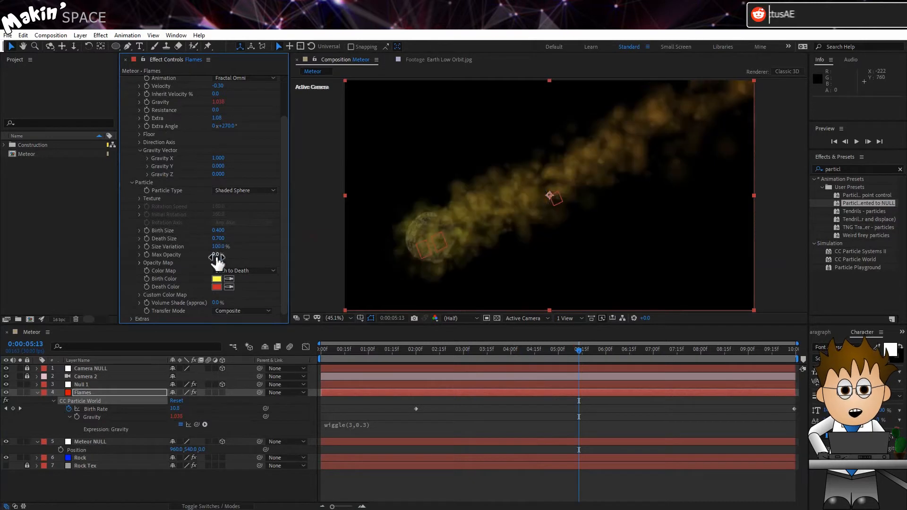
Step: Change the Flames particles' Birth Color to orange FF9600
click(216, 279)
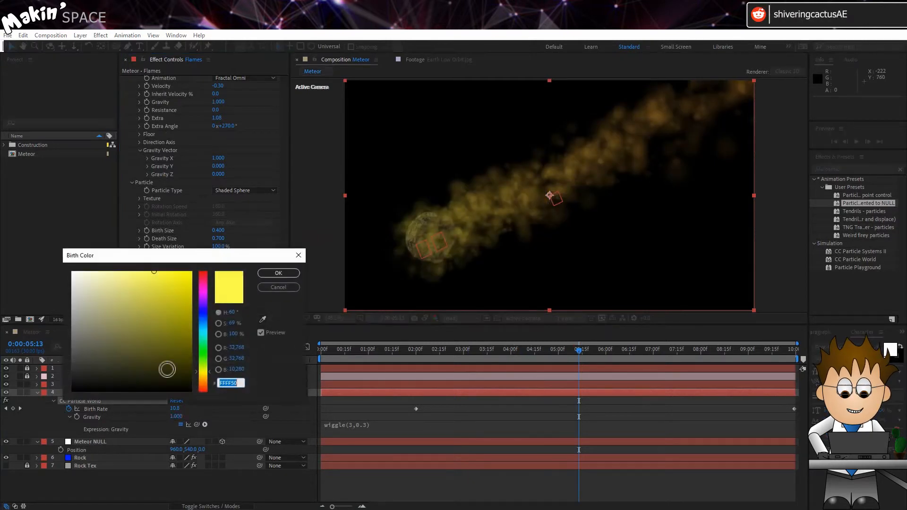
drag(202, 381, 211, 385)
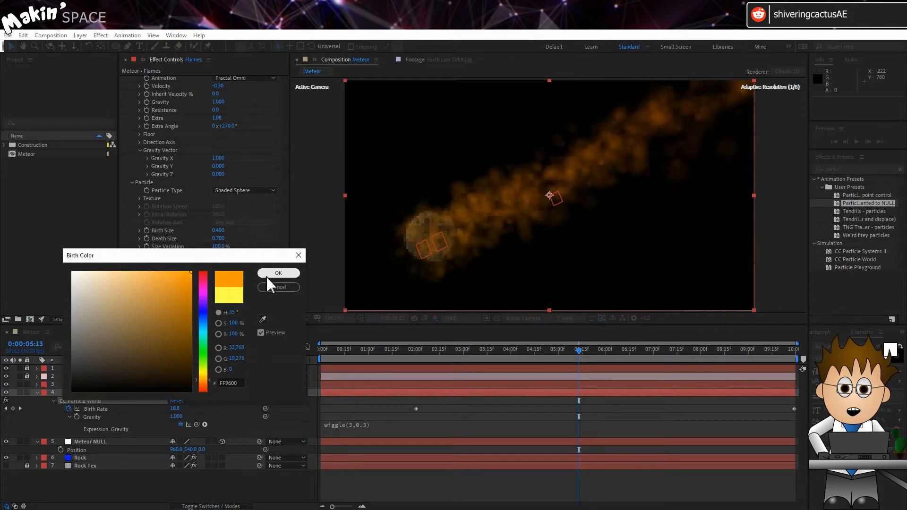
click(270, 274)
Step: Change the Flames particles' Death Color to dark orange CF4400
click(217, 287)
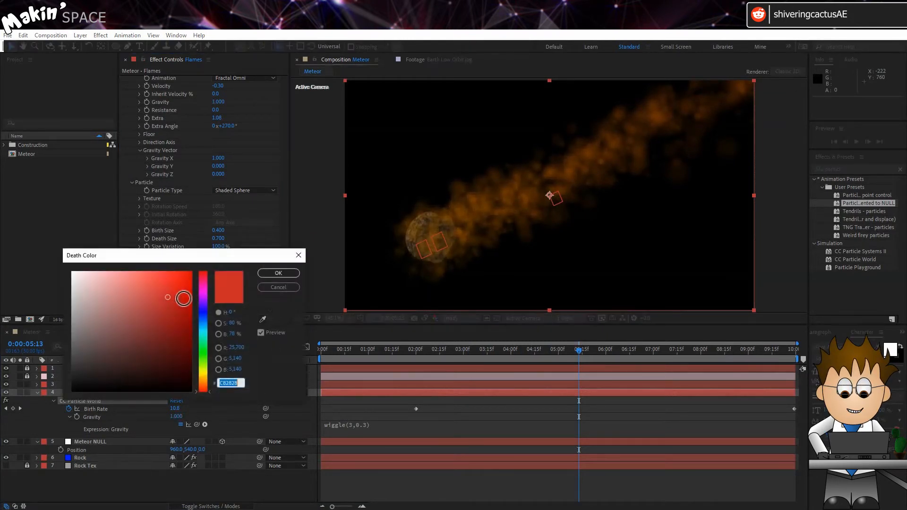
drag(209, 391, 208, 384)
drag(169, 353, 190, 274)
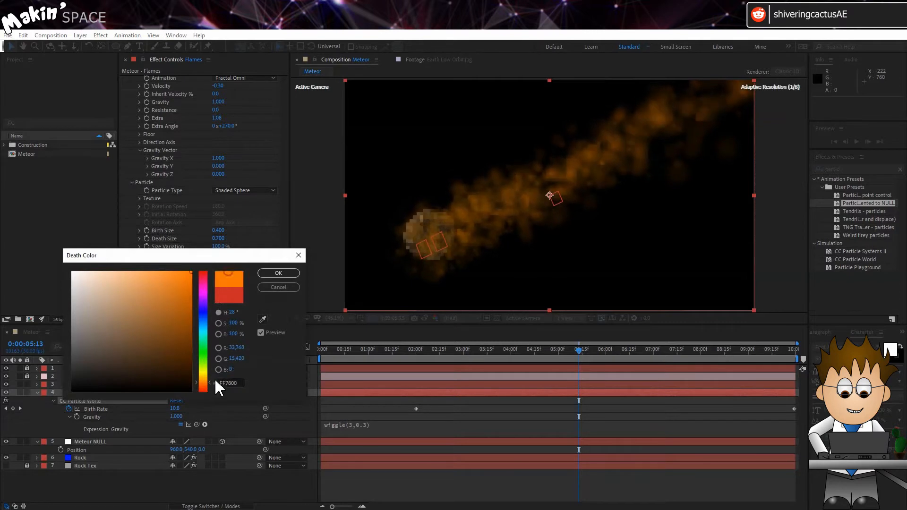
drag(210, 383, 211, 386)
mouse_move(176, 308)
mouse_down()
mouse_move(197, 266)
mouse_move(193, 293)
mouse_up()
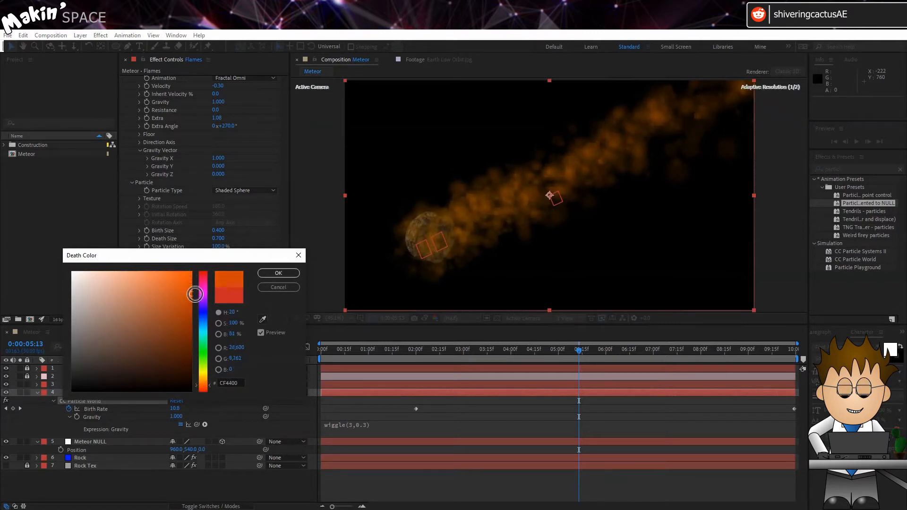
click(286, 274)
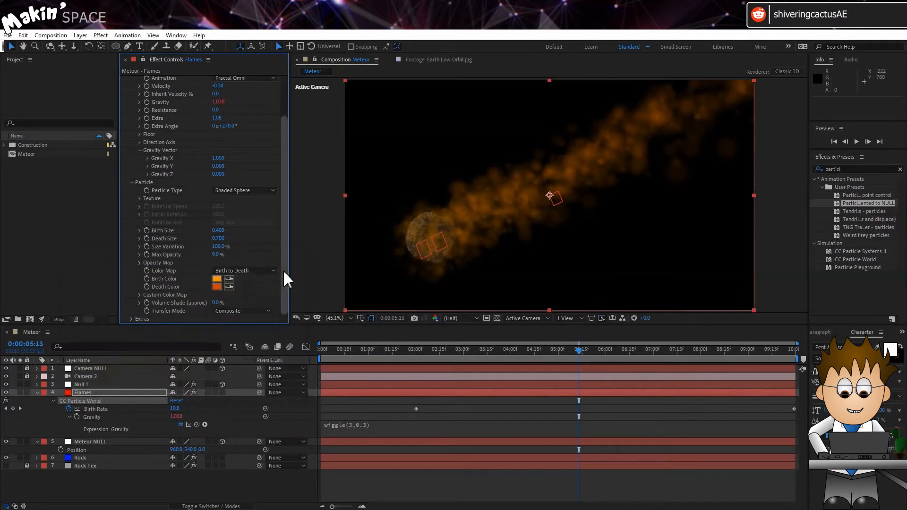
Step: Set the particles' Transfer Mode to Add and enable motion blur on the Flames layer
click(258, 311)
click(264, 344)
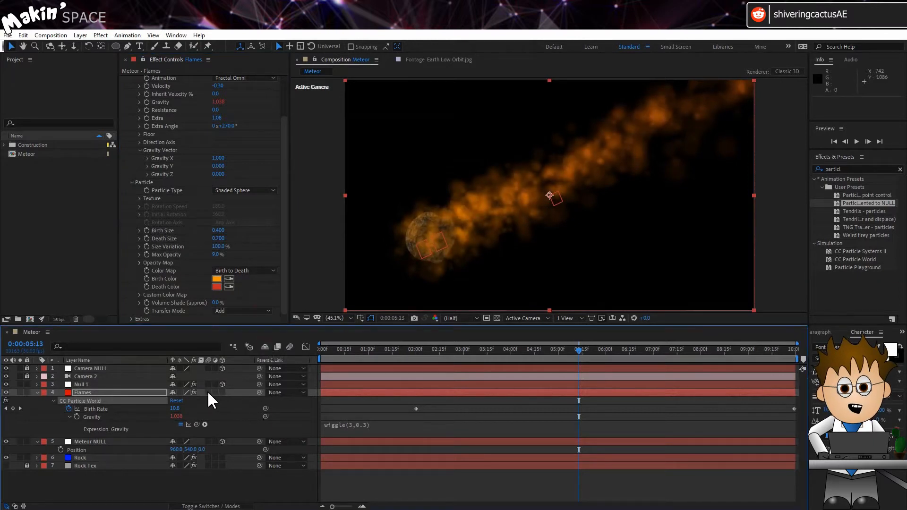
click(208, 392)
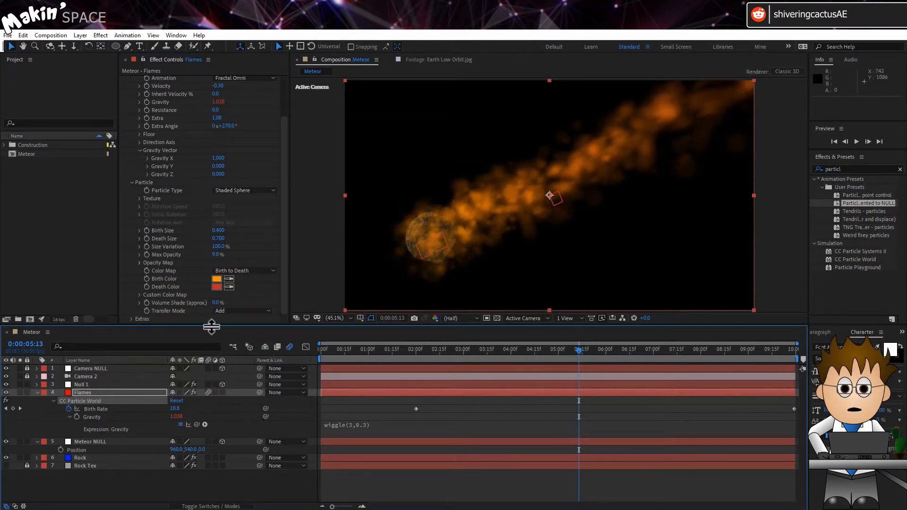
Step: Rename the CC Particle World effect as Flames and collapse its settings
scroll(171, 168, up, 3)
click(149, 80)
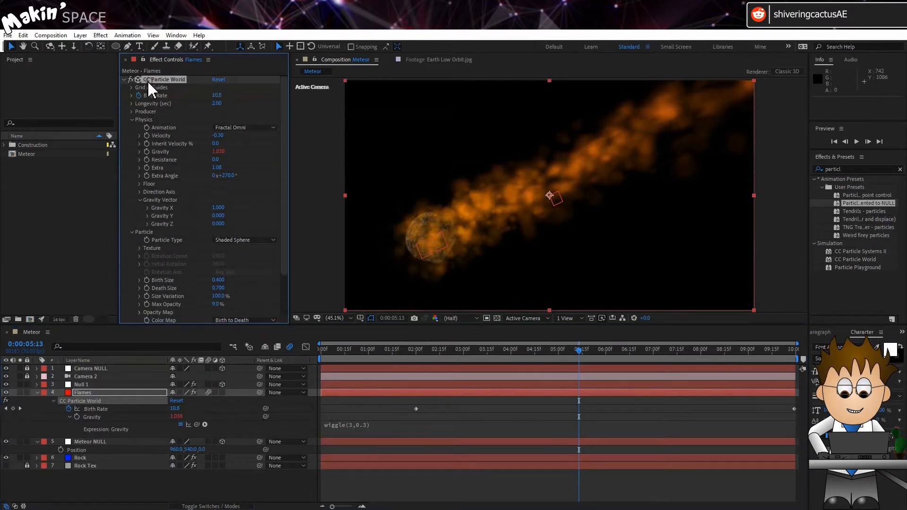
key(Return)
text(Flames)
key(Return)
click(125, 80)
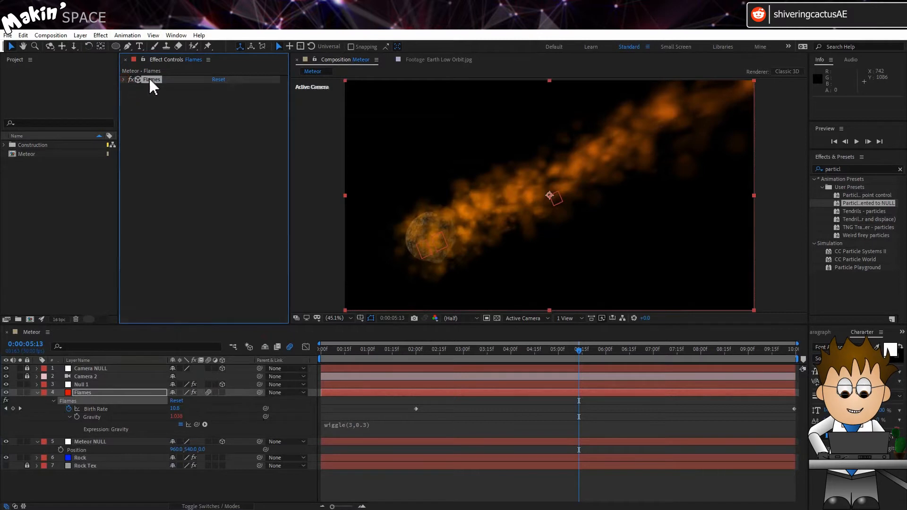
Step: Duplicate the Flames effect on the same layer and name the copy Mass
click(23, 35)
click(68, 163)
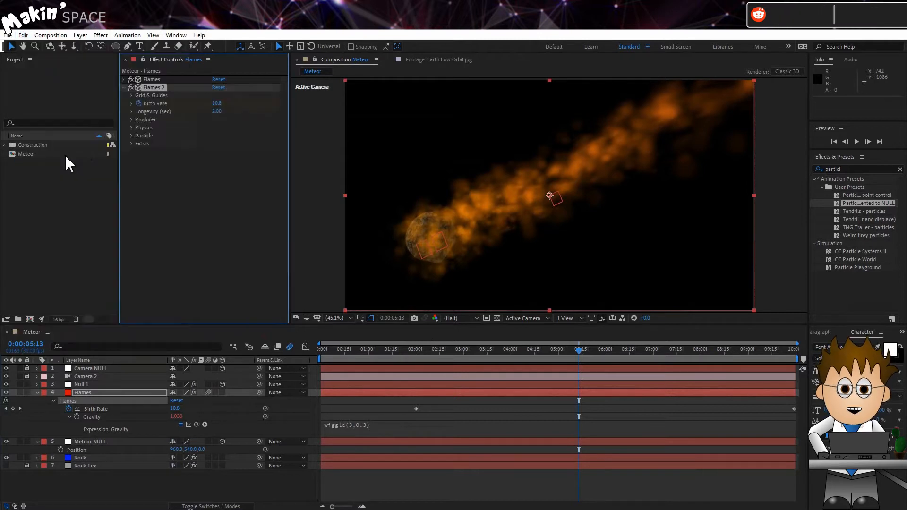
key(Return)
text(Ma)
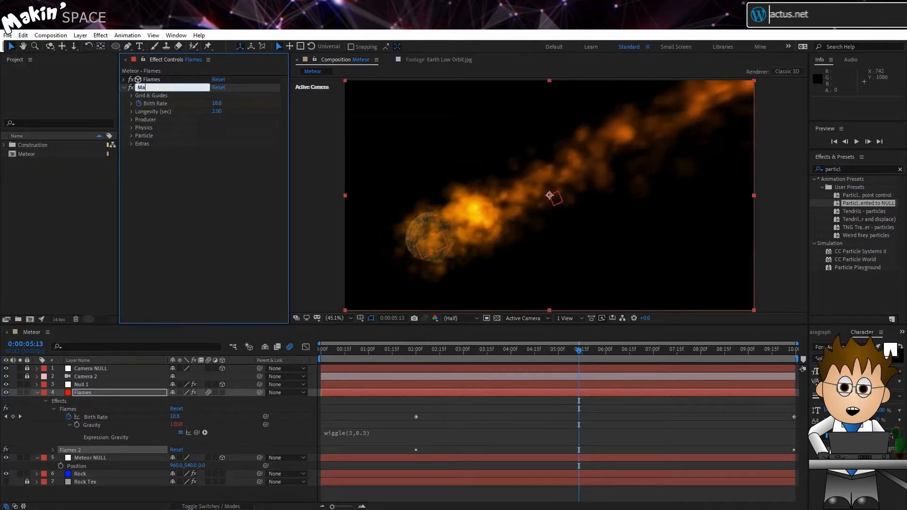
text(ss)
key(Return)
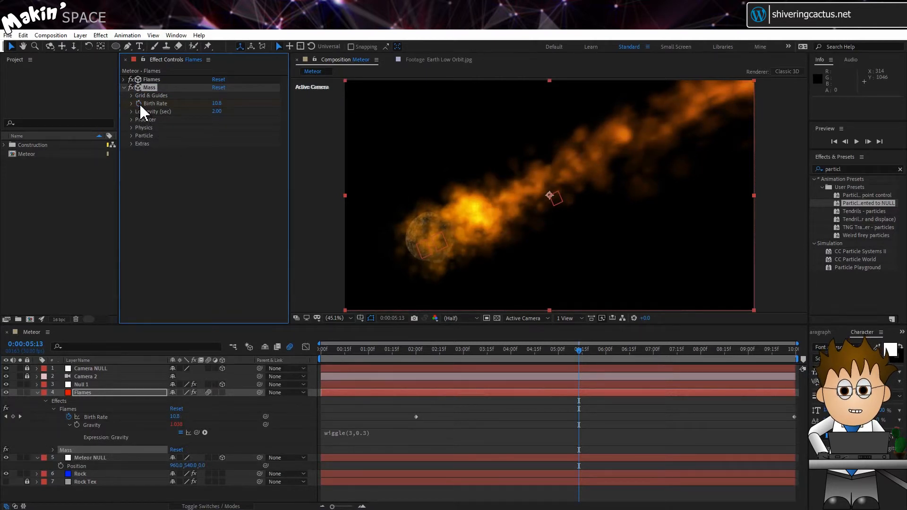
Step: Add an expression to the Mass effect's Birth Rate, beginning with the condition if (time > thisComp.frameDuration)
alt+click(139, 104)
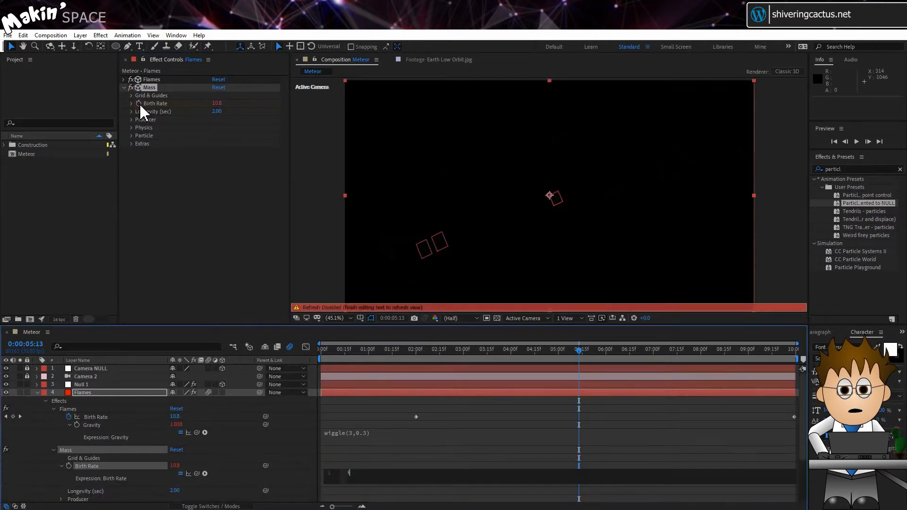
text(if ()
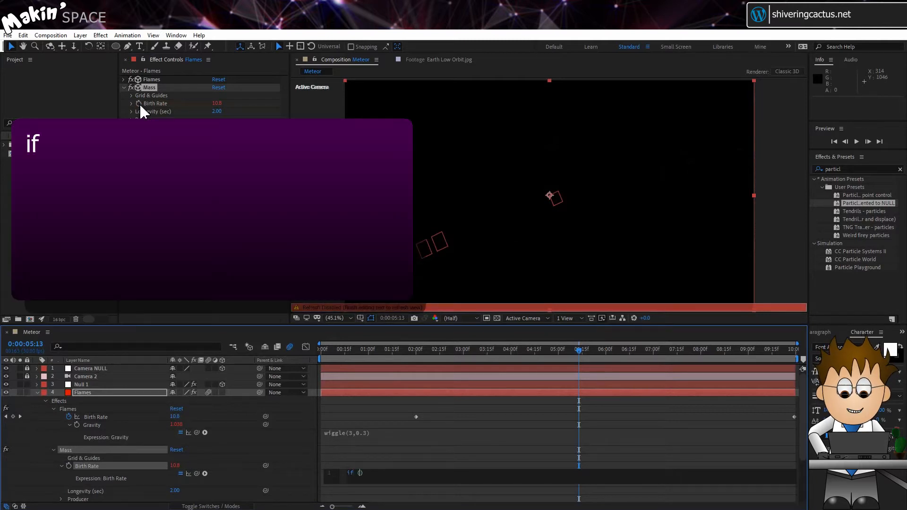
text(thisCom)
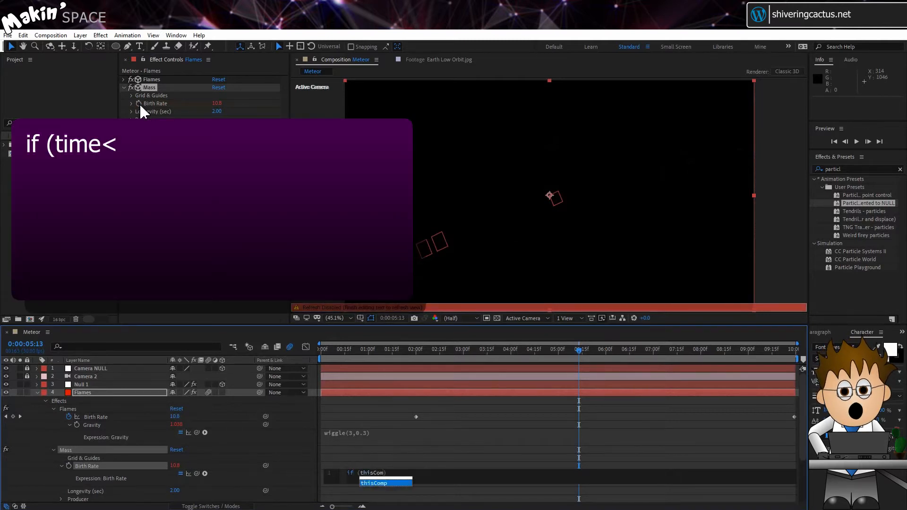
text(p.fr)
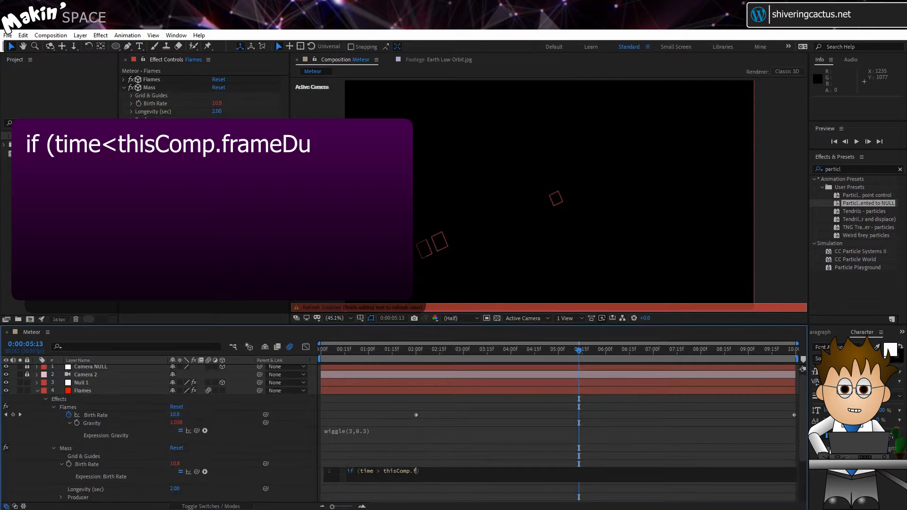
text(rameD)
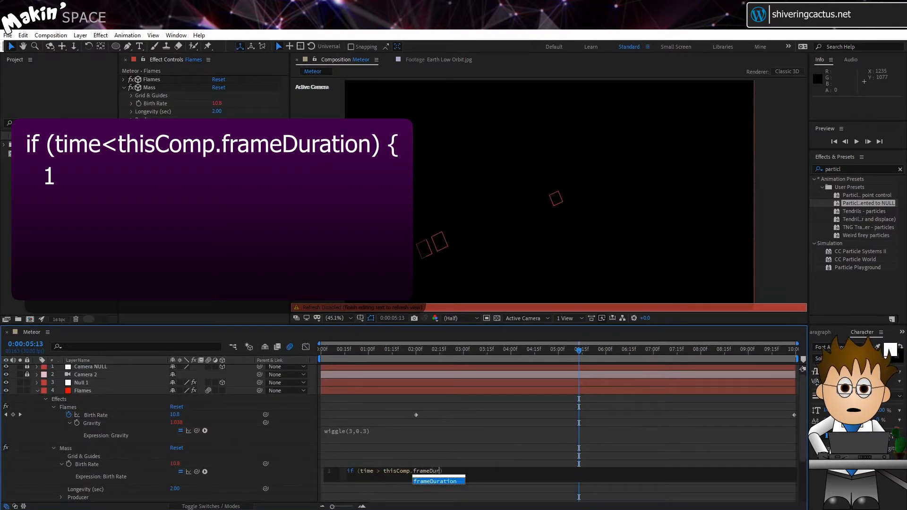
text(ur)
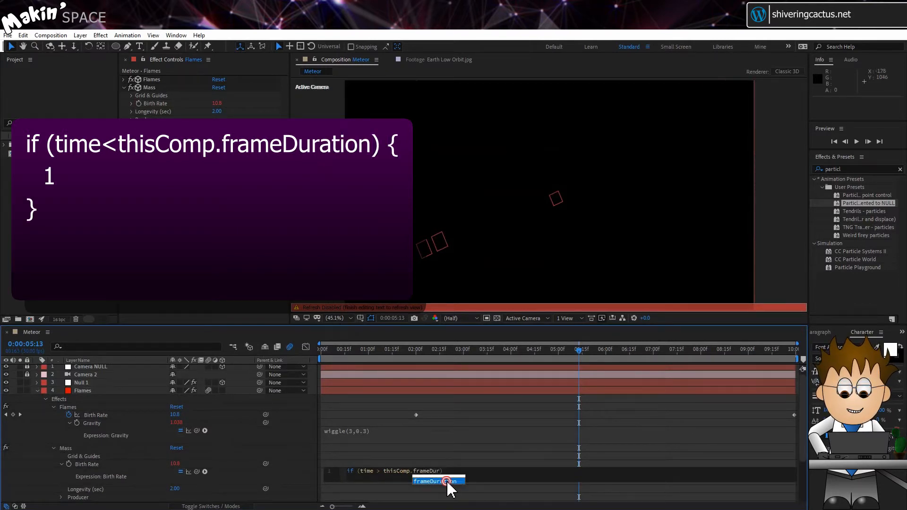
click(446, 481)
click(468, 472)
Step: Complete the Mass Birth Rate expression so the if branch returns 1 and the else branch returns 0
text({)
key(Return)
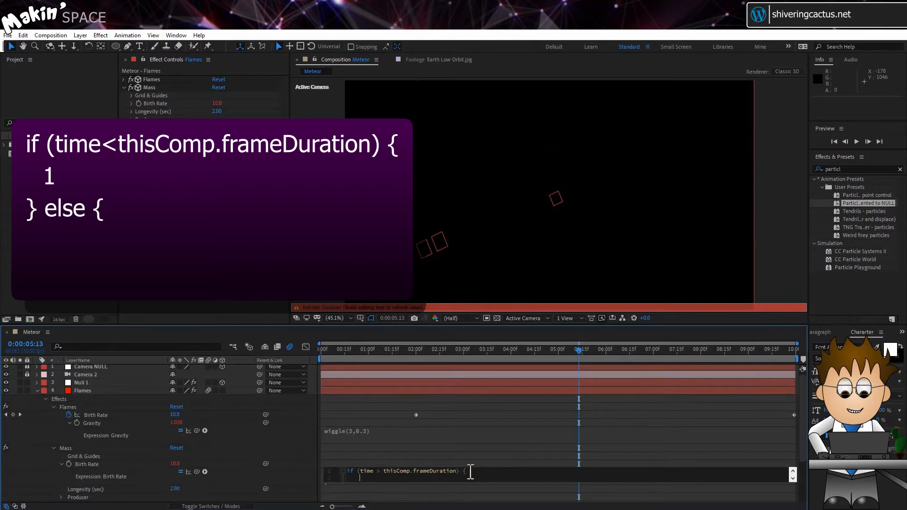
text(1)
key(Return)
text(} e)
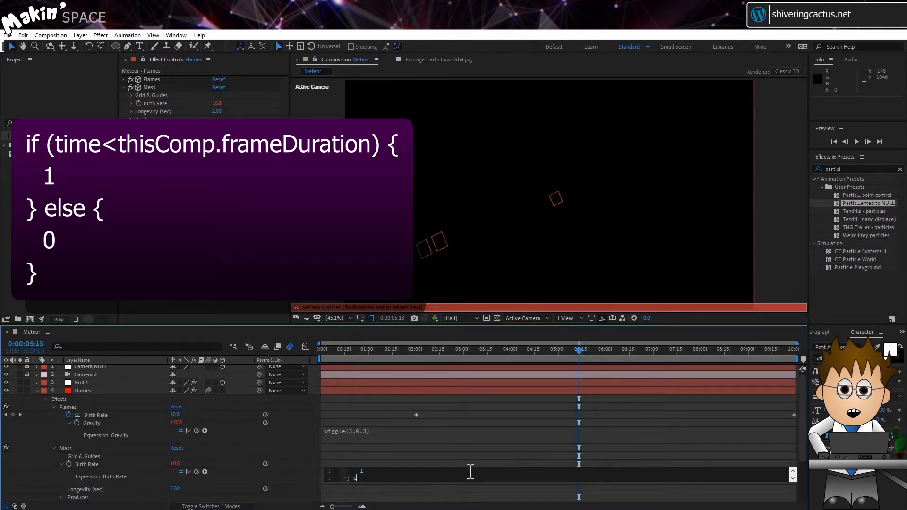
text(lse {)
key(Return)
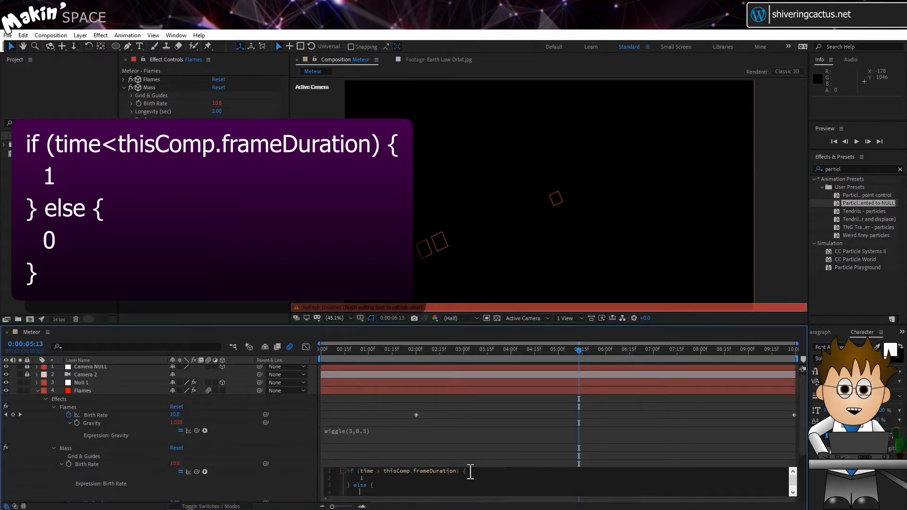
click(316, 489)
scroll(310, 487, down, 2)
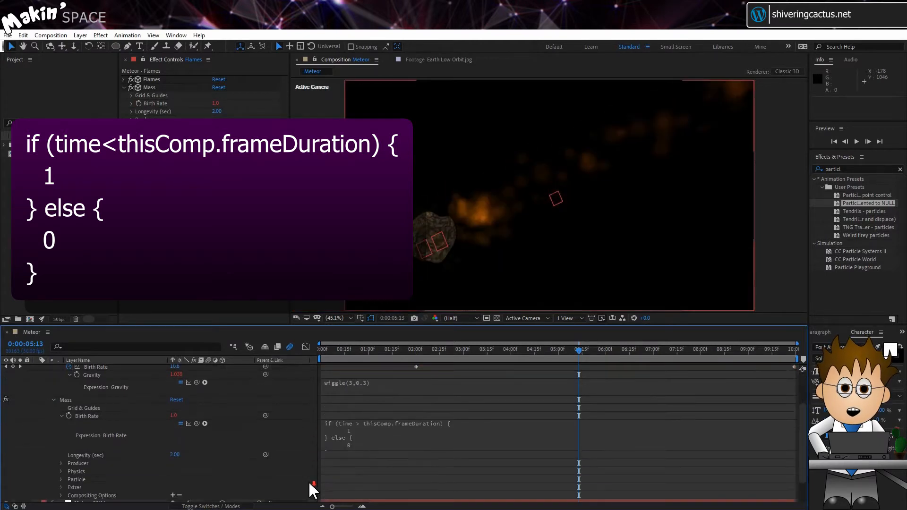
Step: Correct the comparison in the Mass Birth Rate expression to time < thisComp.frameDuration
click(386, 458)
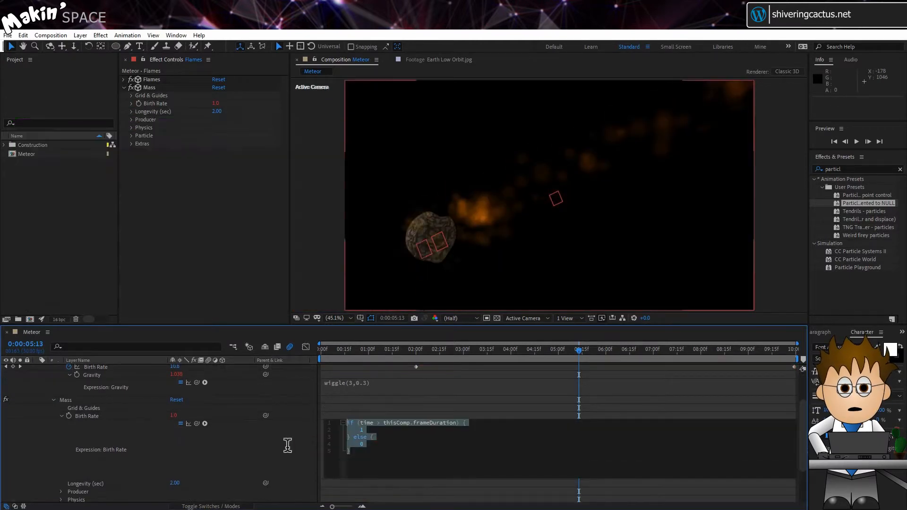
click(290, 451)
scroll(291, 455, up, 1)
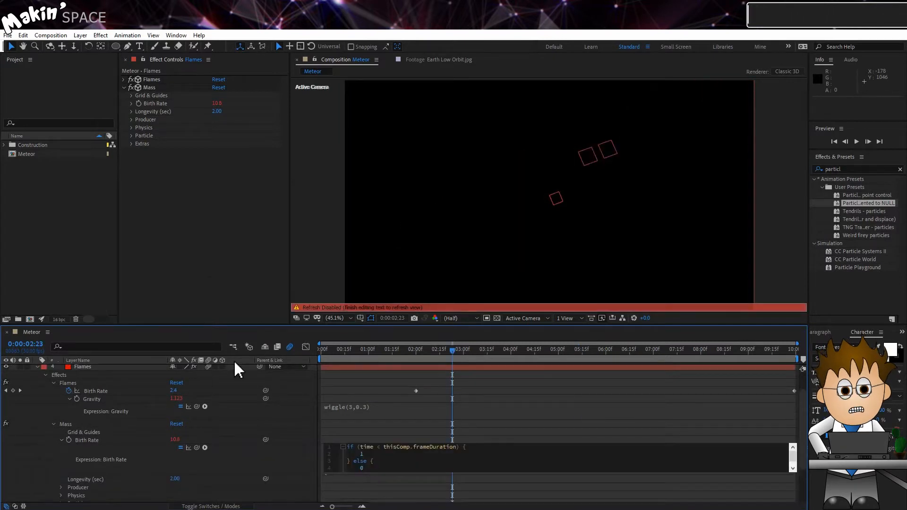
click(304, 466)
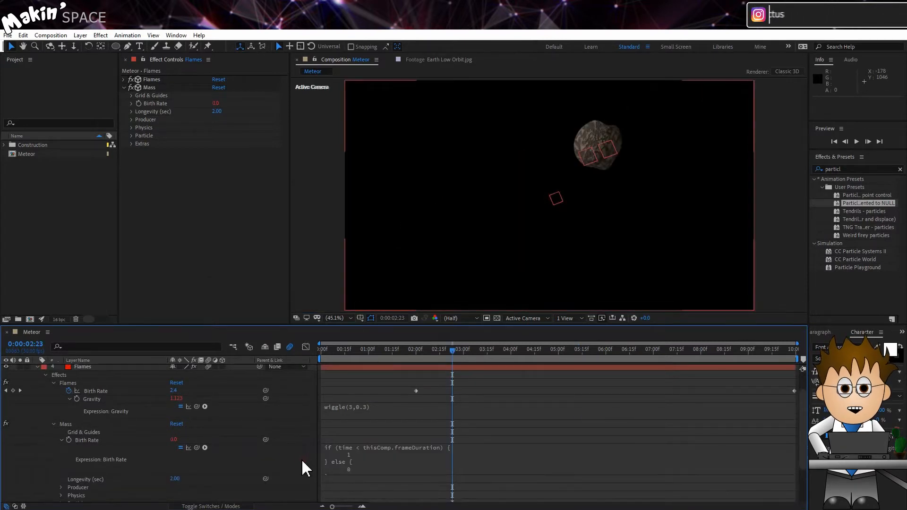
Step: Set the Mass effect's Longevity to 4 seconds
click(218, 113)
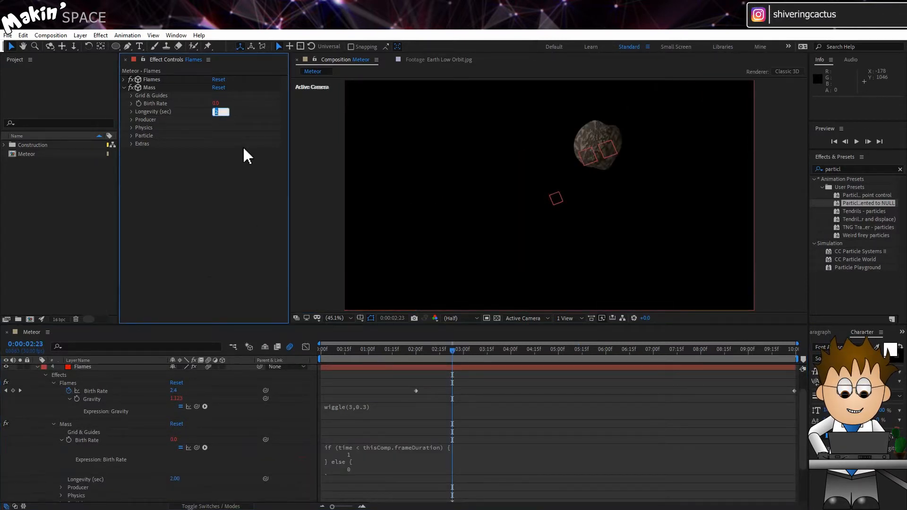
text(4)
key(Return)
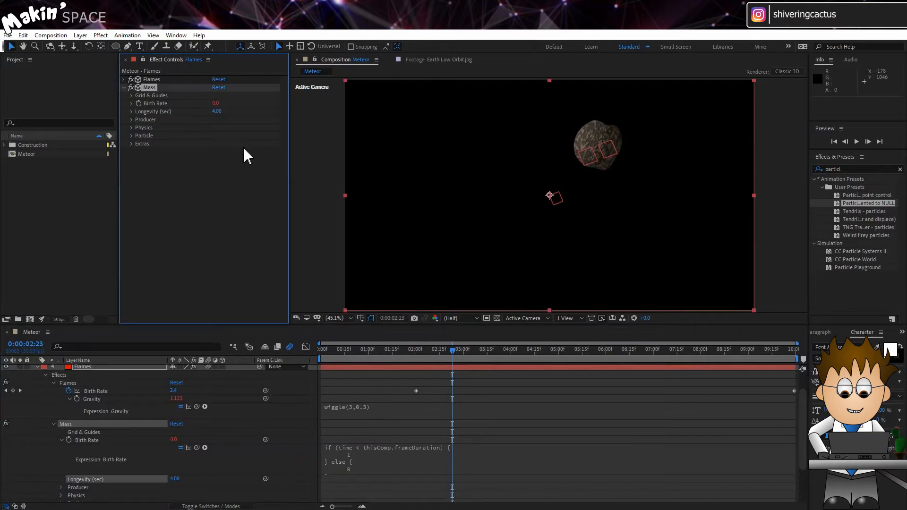
Step: Set the Mass Producer's Radius X and Radius Y to 0.06 and its Radius Z to 0
click(132, 120)
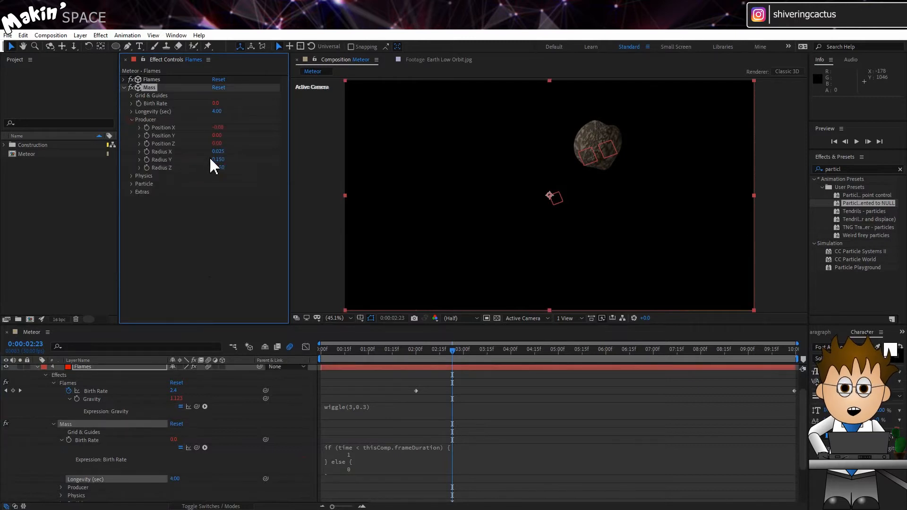
click(219, 152)
text(0.06)
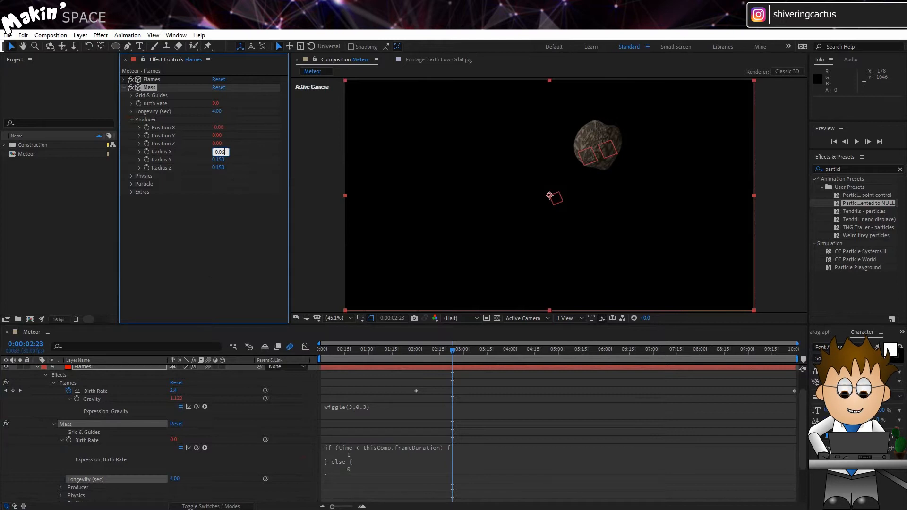
key(Return)
click(219, 160)
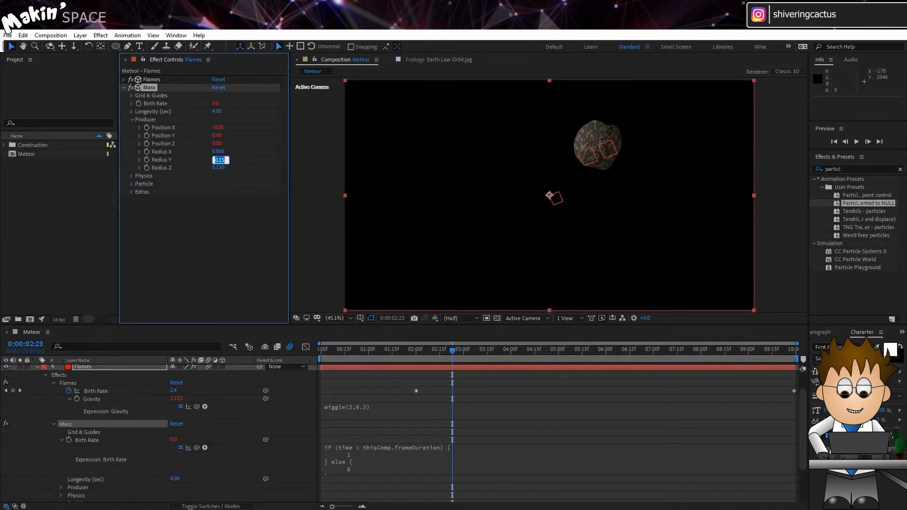
text(0.06)
key(Return)
click(224, 168)
text(0)
key(Return)
Step: Set the Physics Velocity of the Mass effect to 0
click(131, 175)
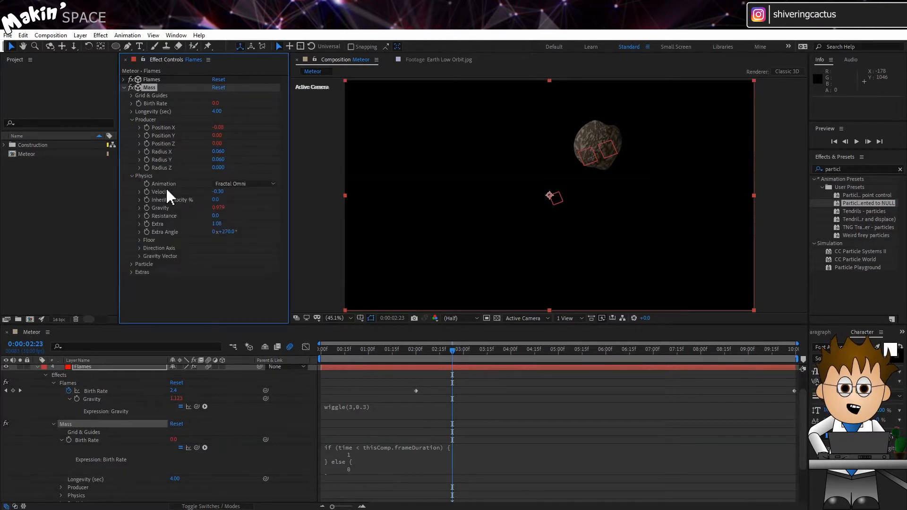
click(218, 192)
text(0)
key(Return)
Step: Reveal the Mass effect's Gravity on the Flames layer in the timeline and remove its wiggle(3,0.3) expression
click(225, 208)
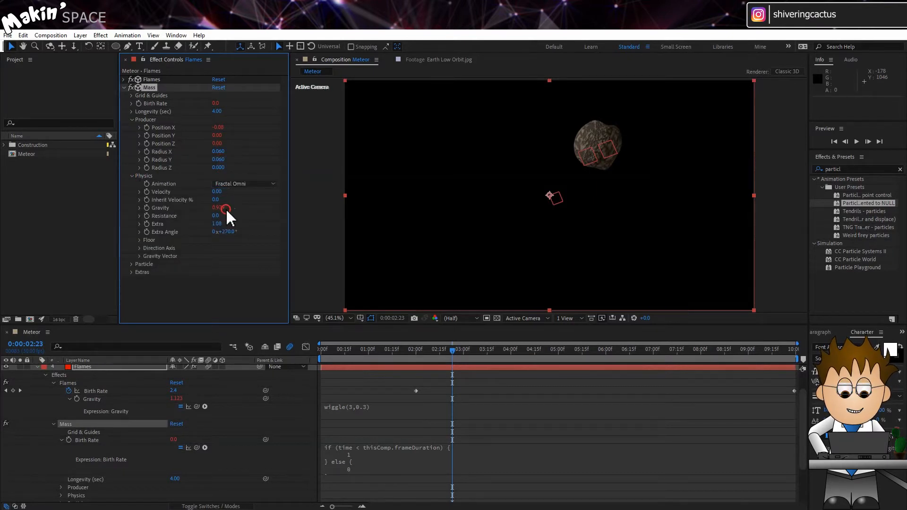
click(140, 208)
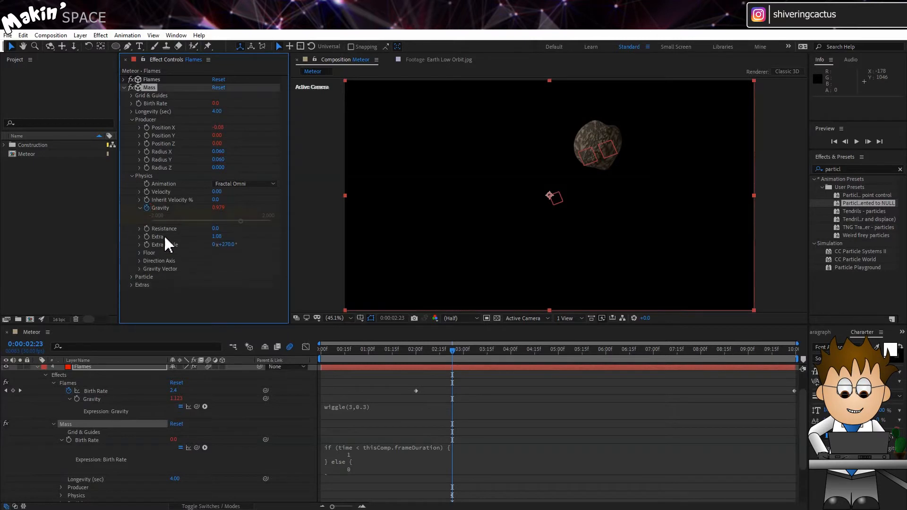
click(115, 367)
key(u)
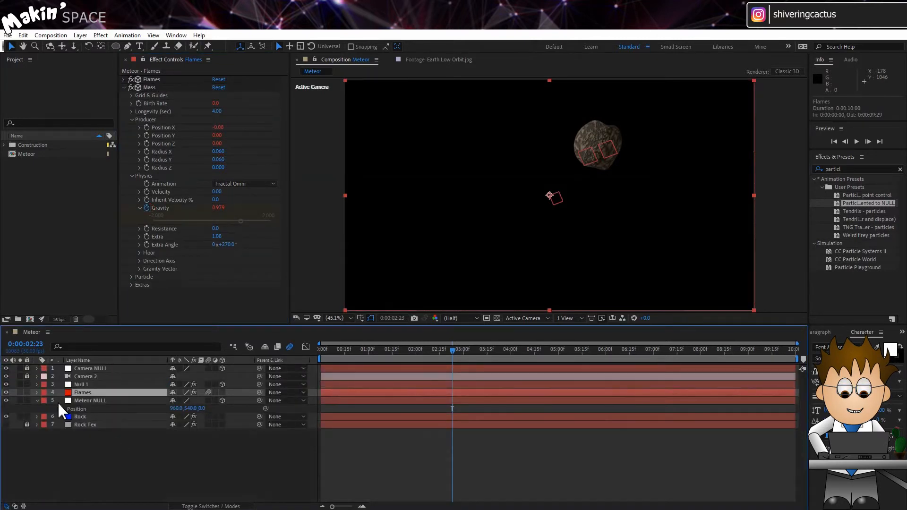
key(u)
alt+click(75, 425)
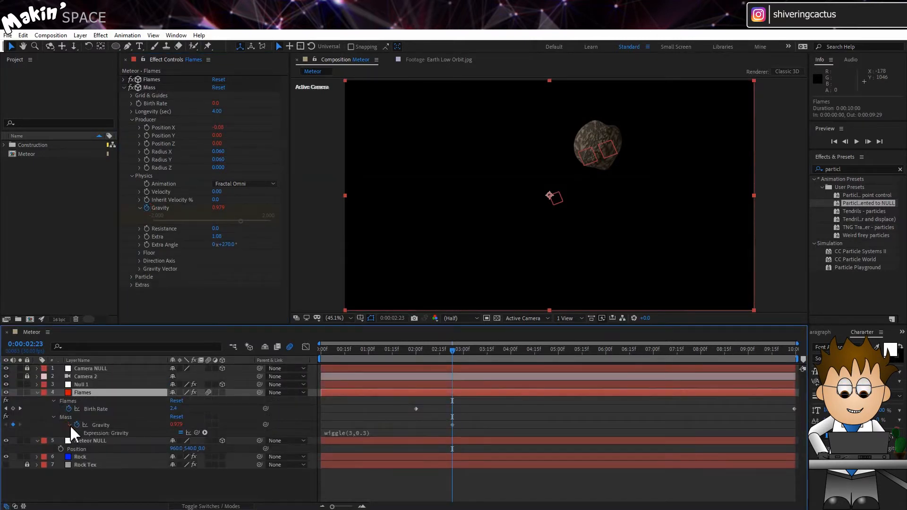
key(Delete)
click(272, 434)
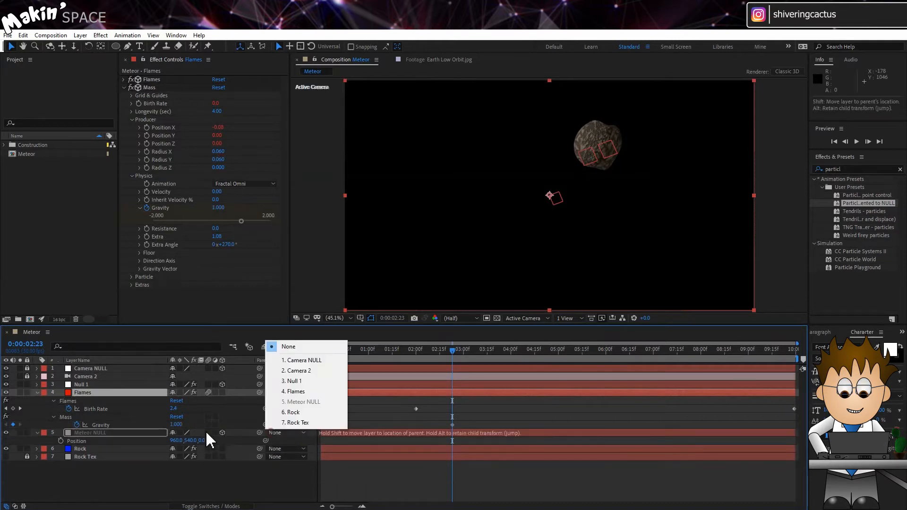
click(180, 425)
Step: Set the Mass effect's Gravity to 0
click(179, 424)
text(0)
key(Return)
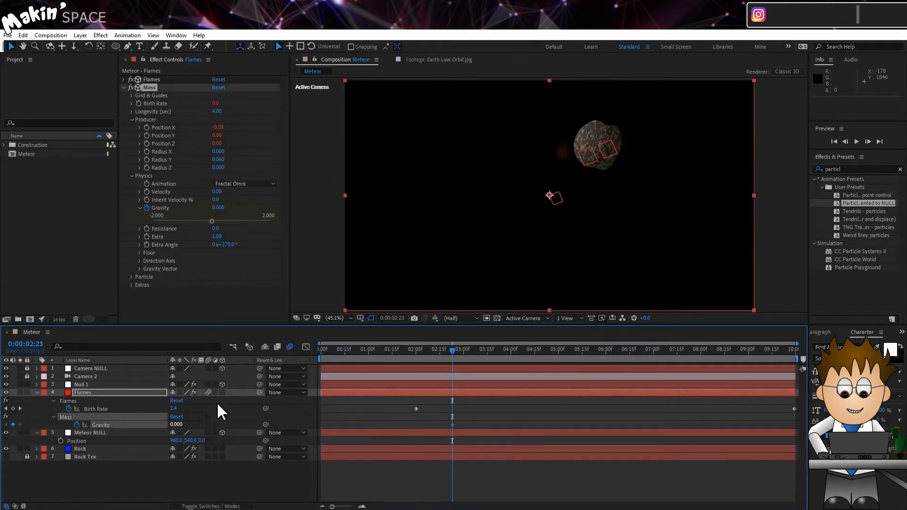
Step: Change the Mass effect's Particle Type to Faded Sphere
click(131, 120)
click(131, 127)
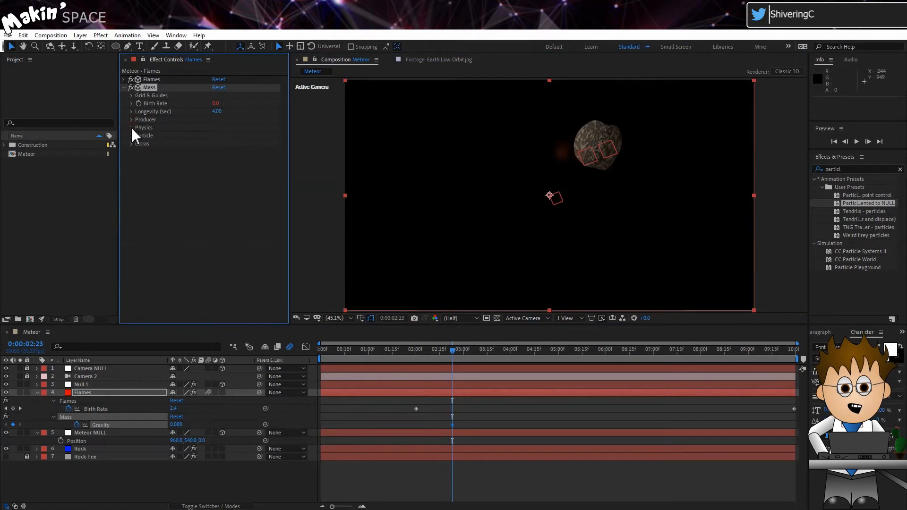
click(130, 135)
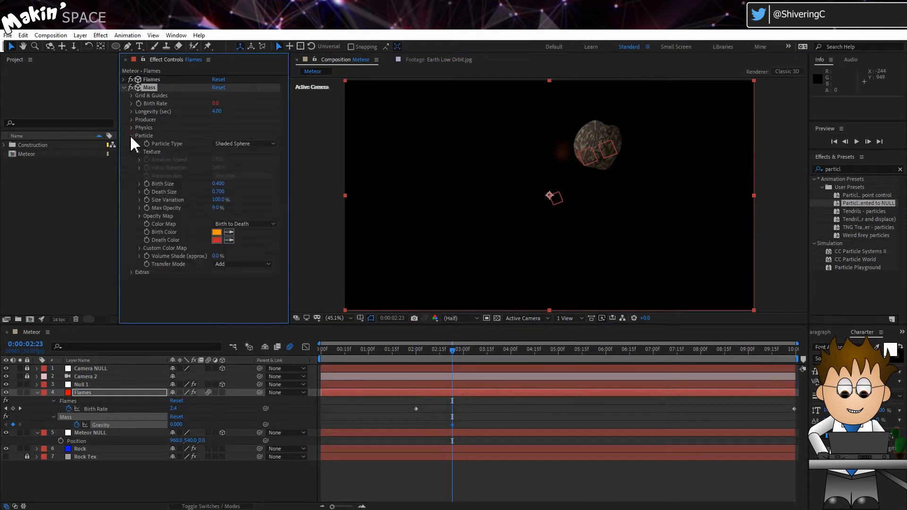
click(273, 144)
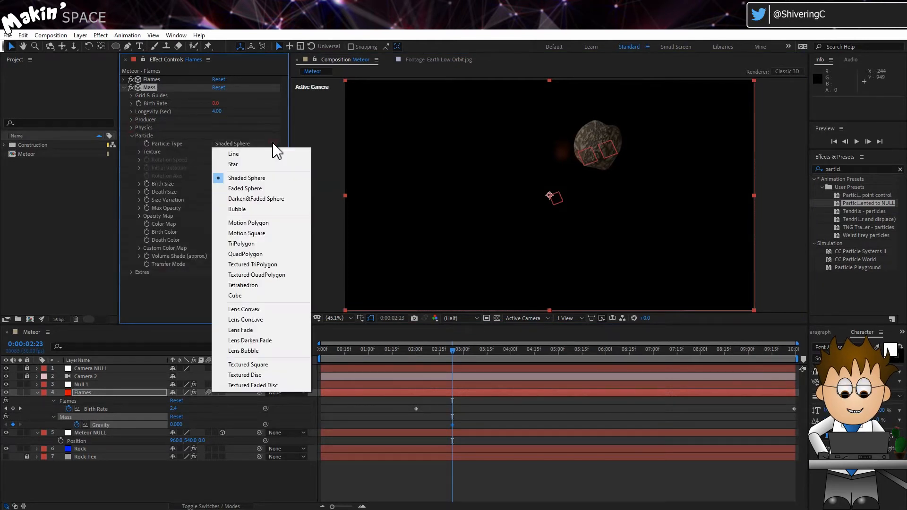
click(278, 189)
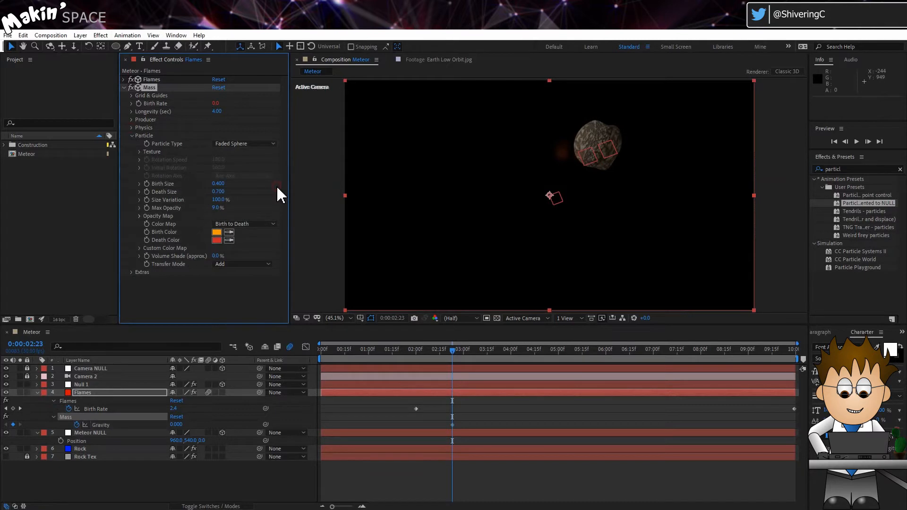
Step: Set the Mass particles' Birth Size and Death Size to 1.2 and Max Opacity to 100%
click(219, 184)
text(1.2)
key(Return)
click(220, 191)
text(1.2)
key(Return)
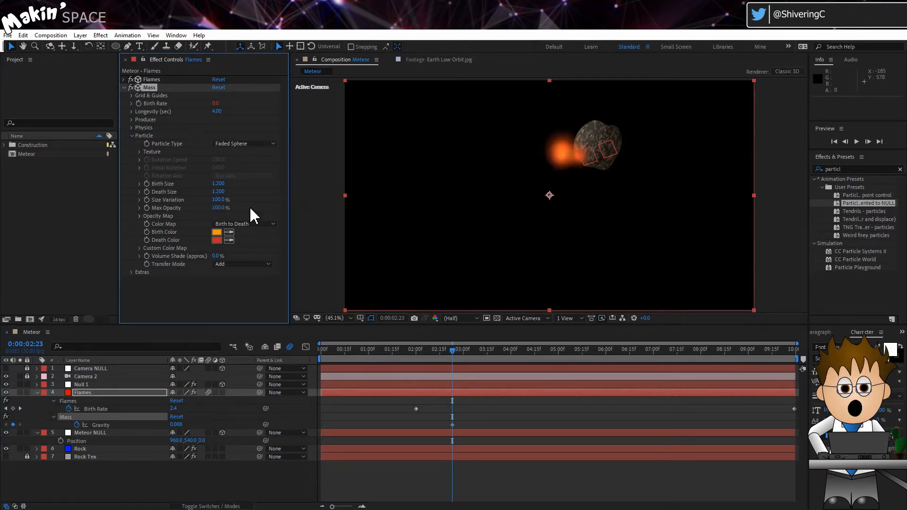
Step: Redraw the Mass effect's Opacity Map so it is at full opacity across the whole particle life
click(140, 215)
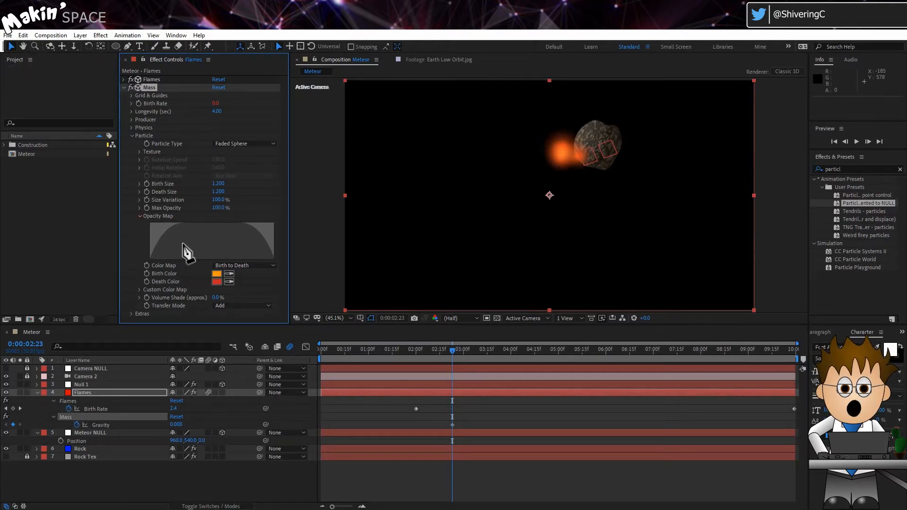
mouse_move(184, 246)
mouse_down()
mouse_move(137, 215)
mouse_move(289, 203)
mouse_up()
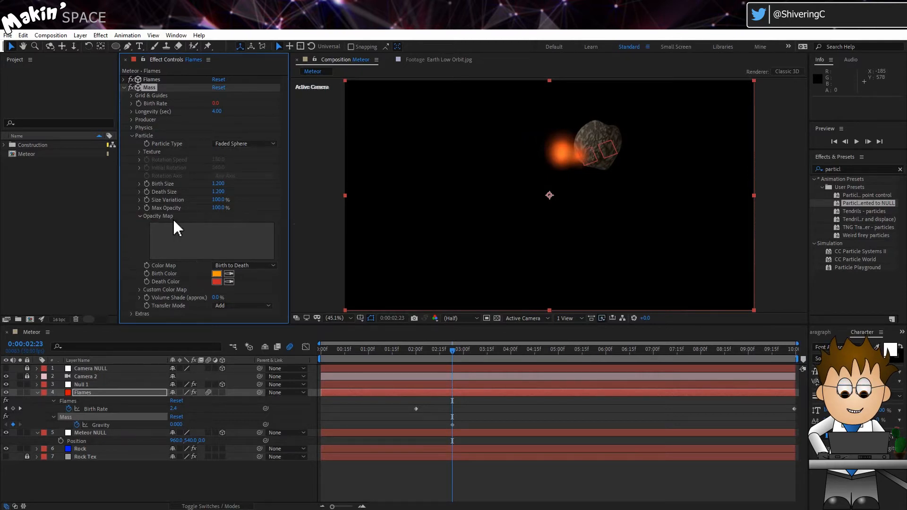
Step: Set the Mass particles' Transfer Mode to Black Matte and enable Composite With Original
click(243, 306)
click(243, 347)
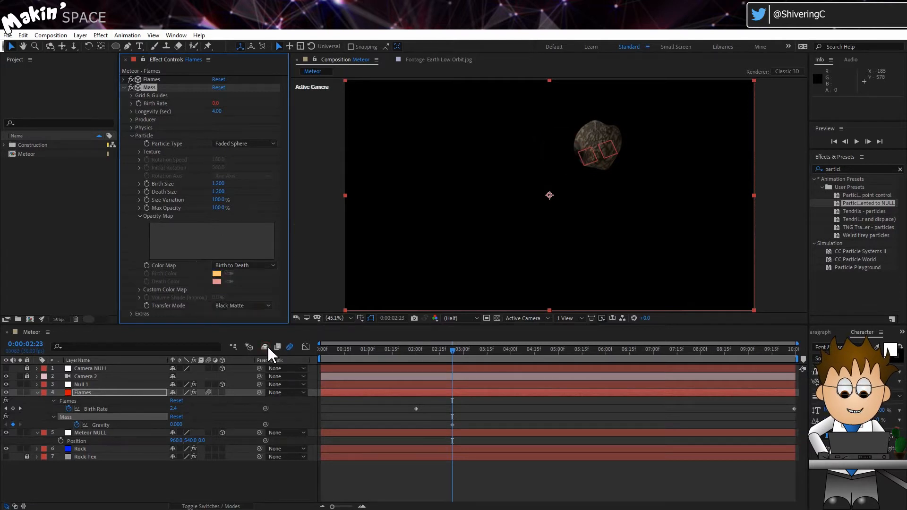
click(131, 312)
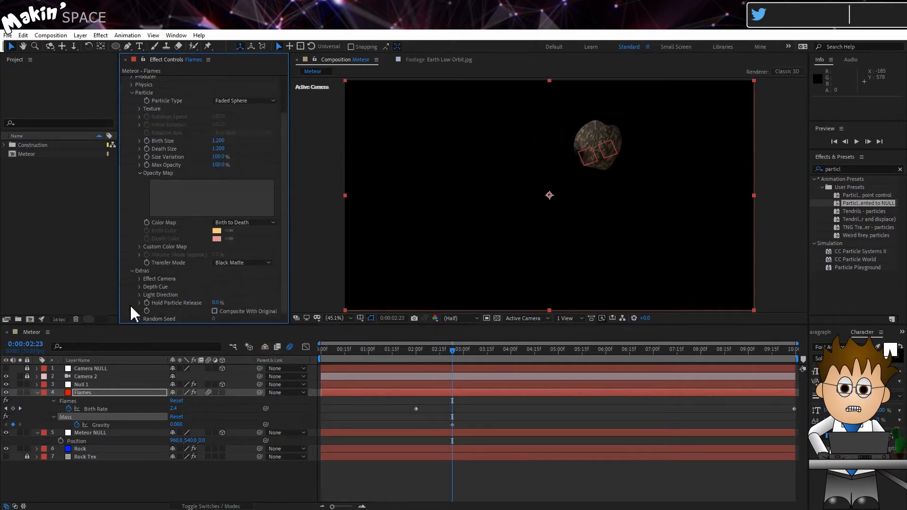
click(214, 310)
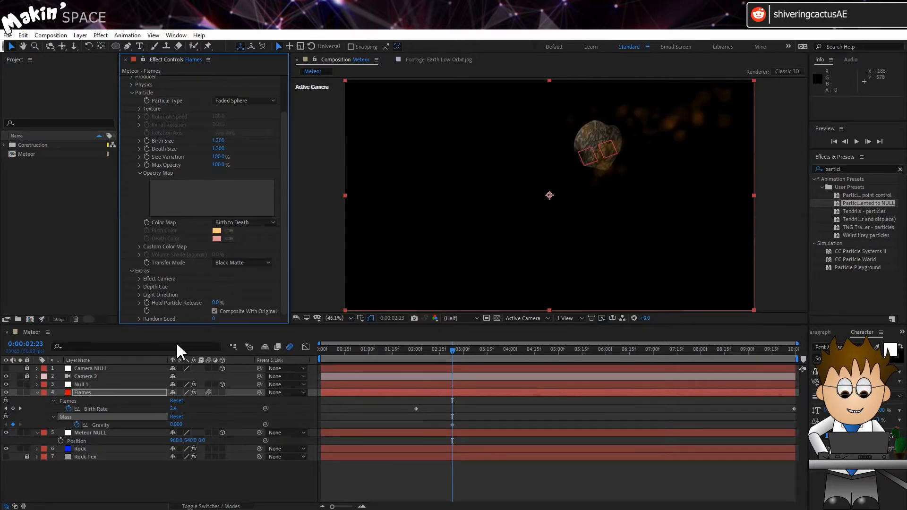
Step: Set the Flames layer's blending mode to Add and move the current time to 0:00:04:24
click(193, 505)
click(187, 393)
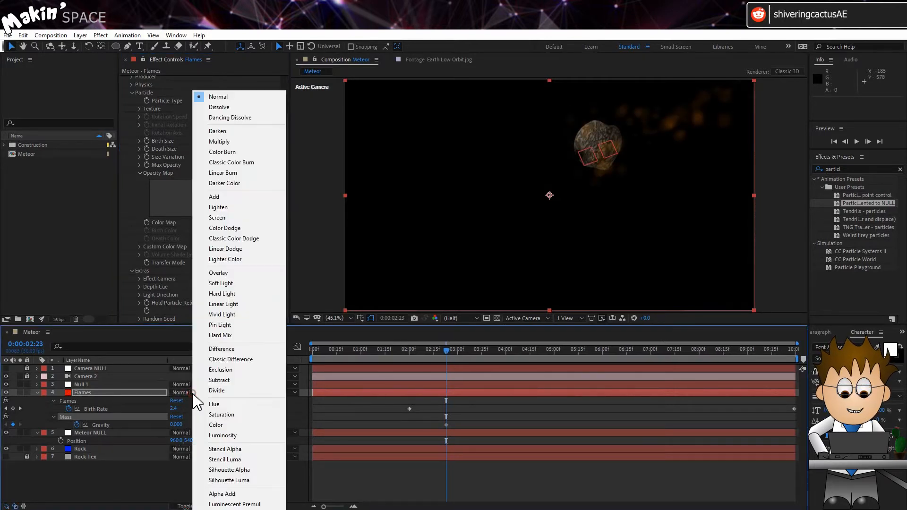
click(245, 198)
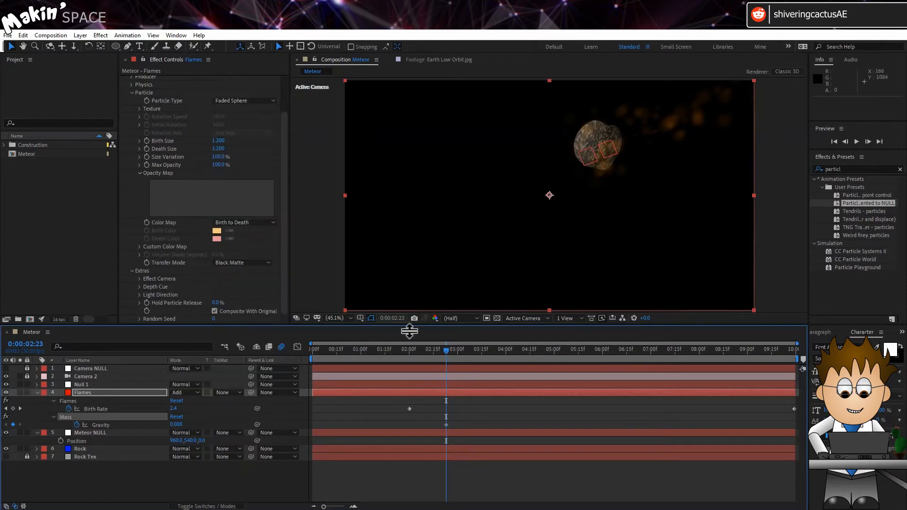
drag(446, 353, 544, 347)
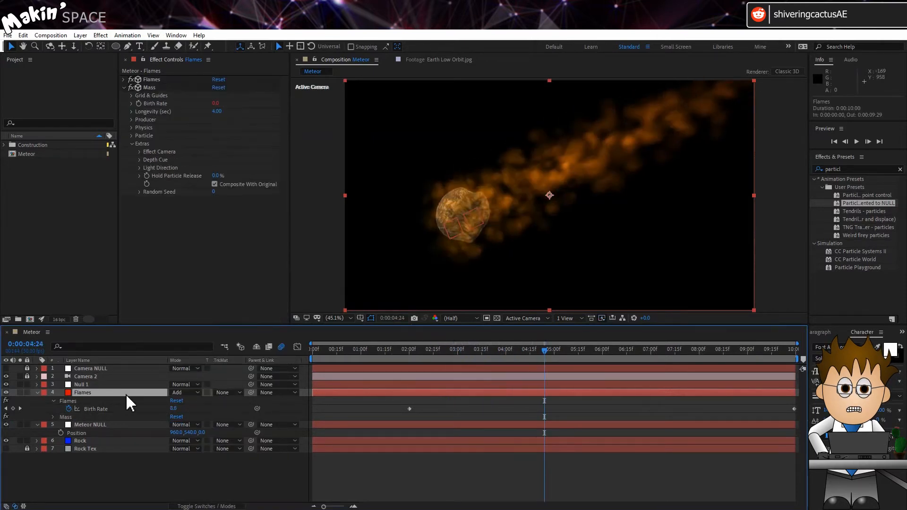
Step: Duplicate the Flames layer, rename the copy Sparks, and solo it
click(23, 36)
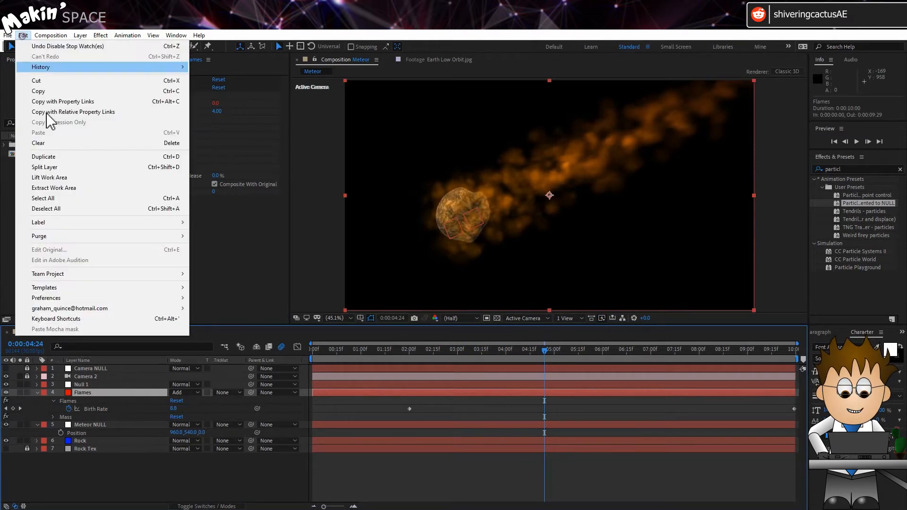
click(64, 157)
key(Return)
text(Sparks)
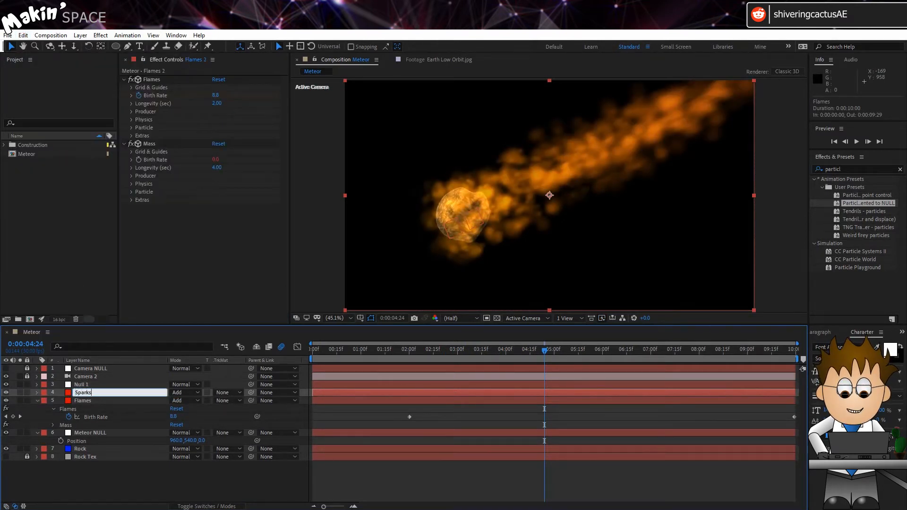
key(Return)
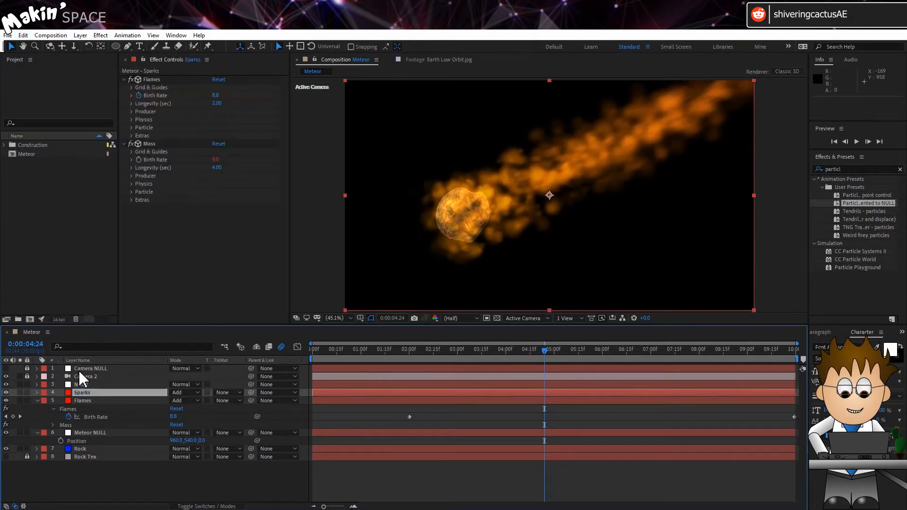
click(20, 393)
Step: Move the Mass effect above Flames on the Sparks layer and disable its Composite With Original option
click(156, 144)
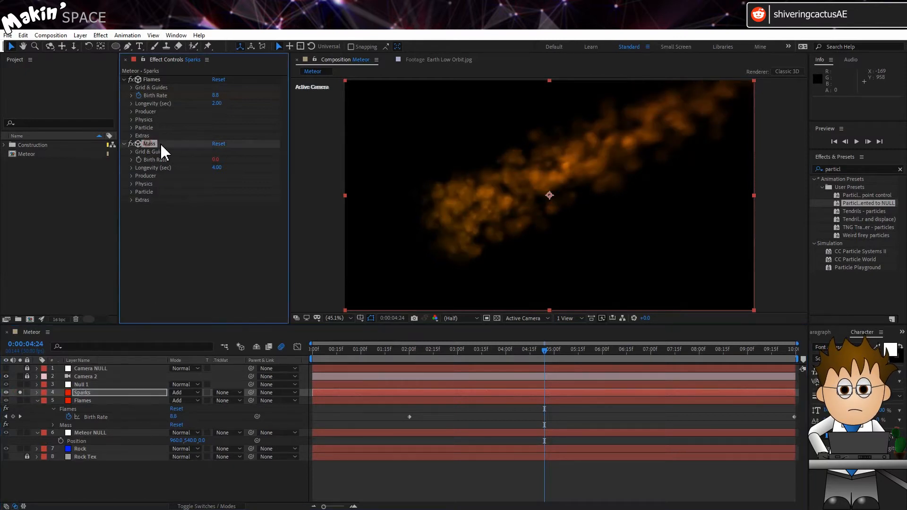
drag(153, 144, 158, 90)
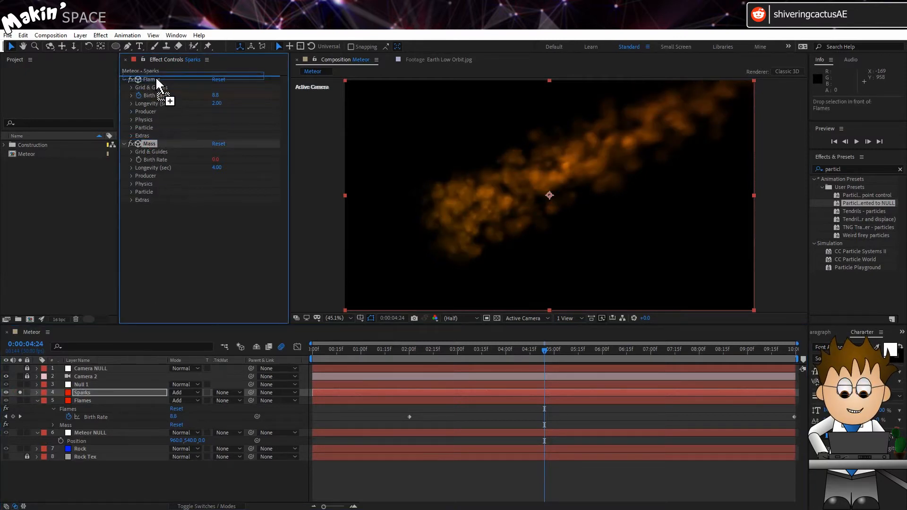
click(132, 136)
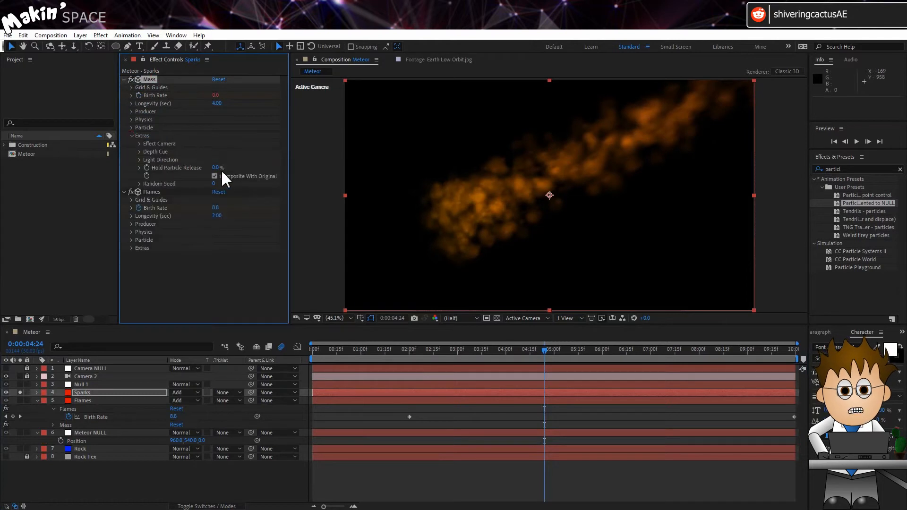
click(215, 176)
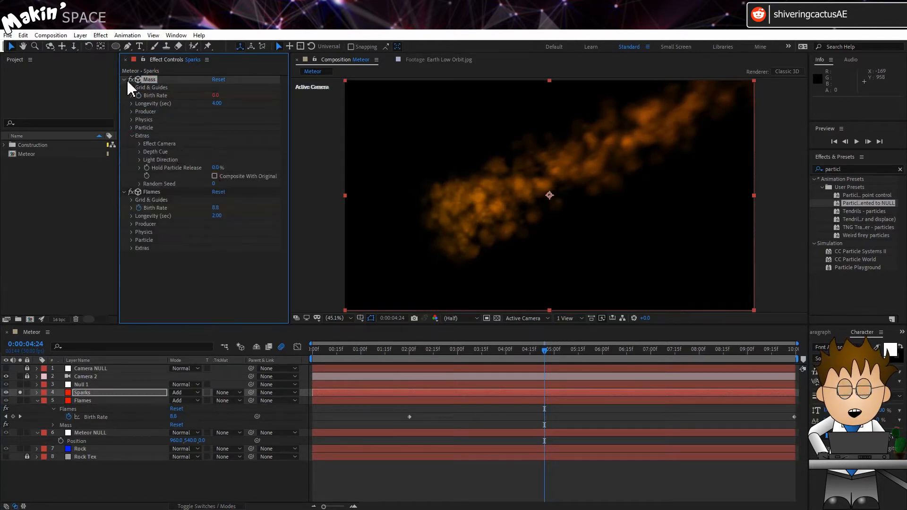
Step: Rename the Flames effect on the Sparks layer to Sparks and clear its Birth Rate keyframes
click(149, 190)
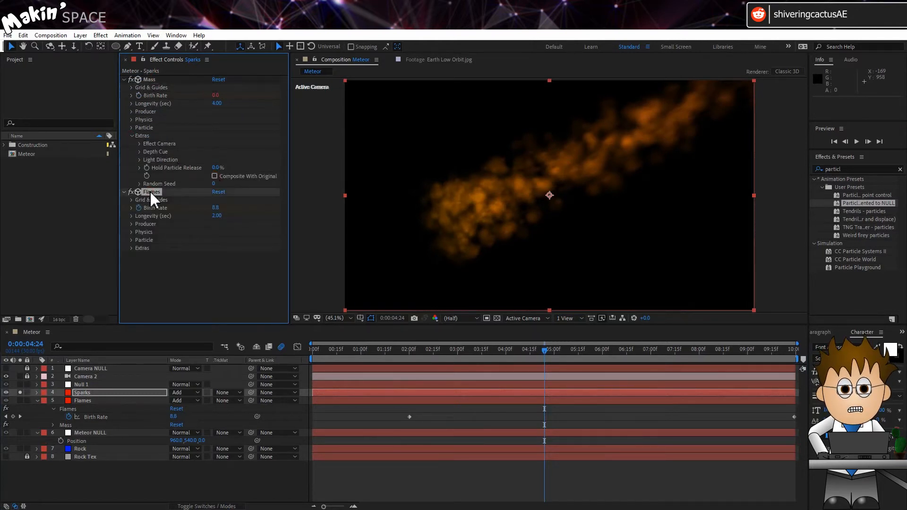
key(Return)
text(Sparks)
key(Return)
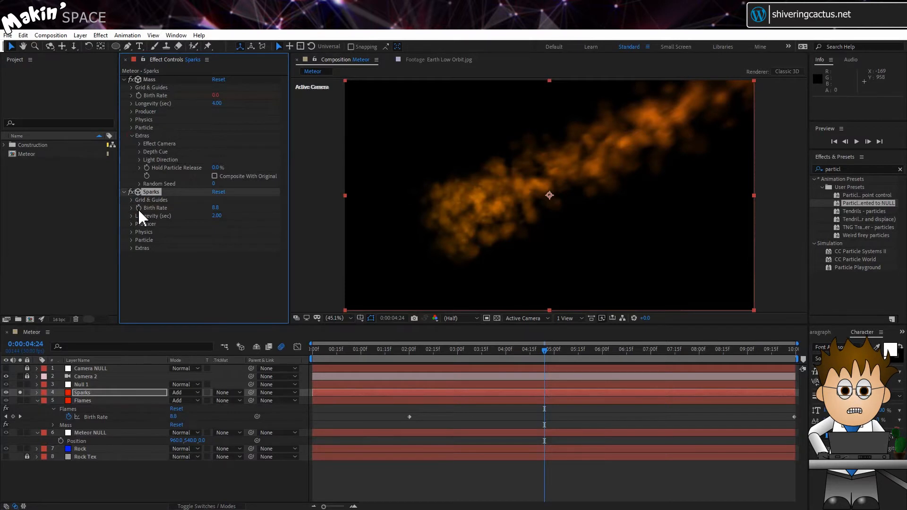
Step: Keyframe the Sparks effect's Birth Rate at 0 at 0:00:01:00
click(361, 349)
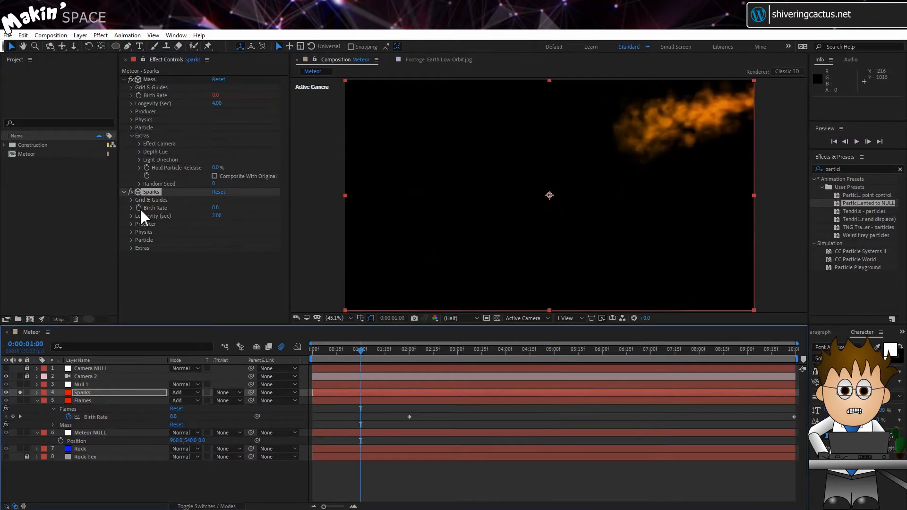
click(215, 208)
text(0)
key(Return)
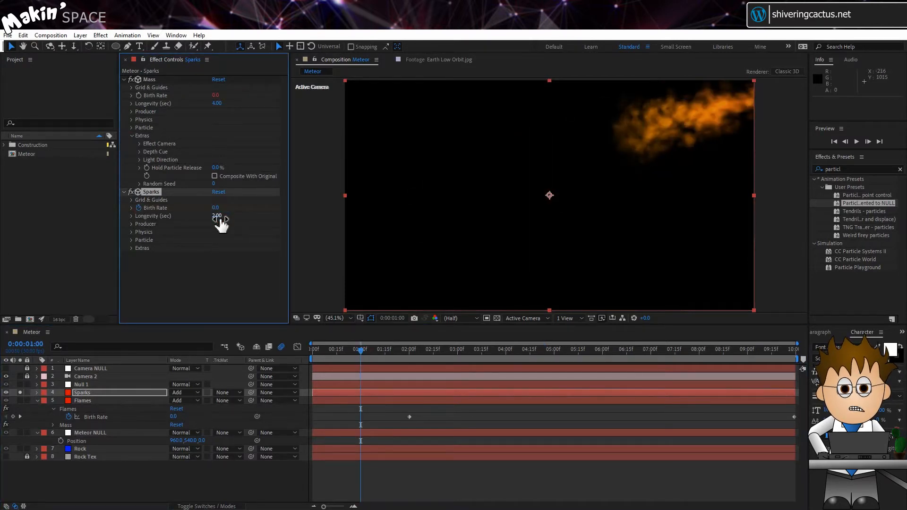
Step: Keyframe the Sparks effect's Birth Rate at 5 at 0:00:05:00 and set its Longevity to 1 second
drag(488, 355, 555, 353)
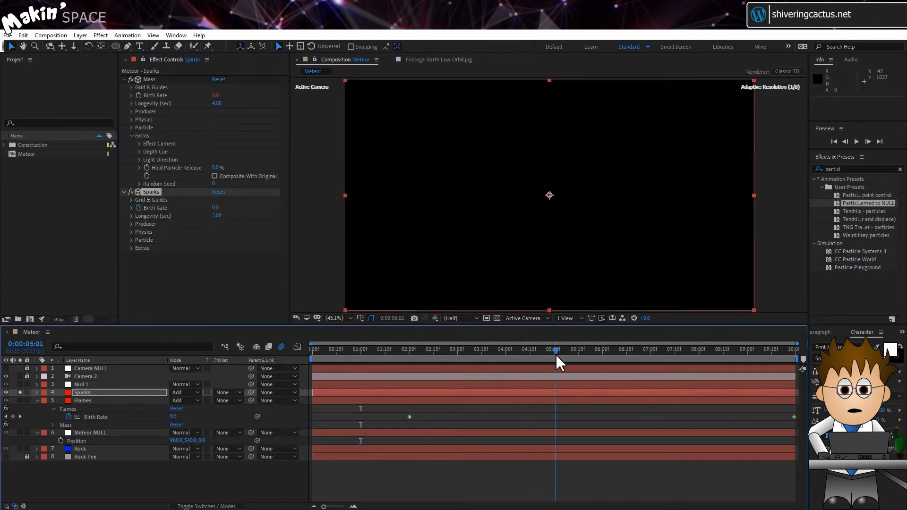
click(217, 208)
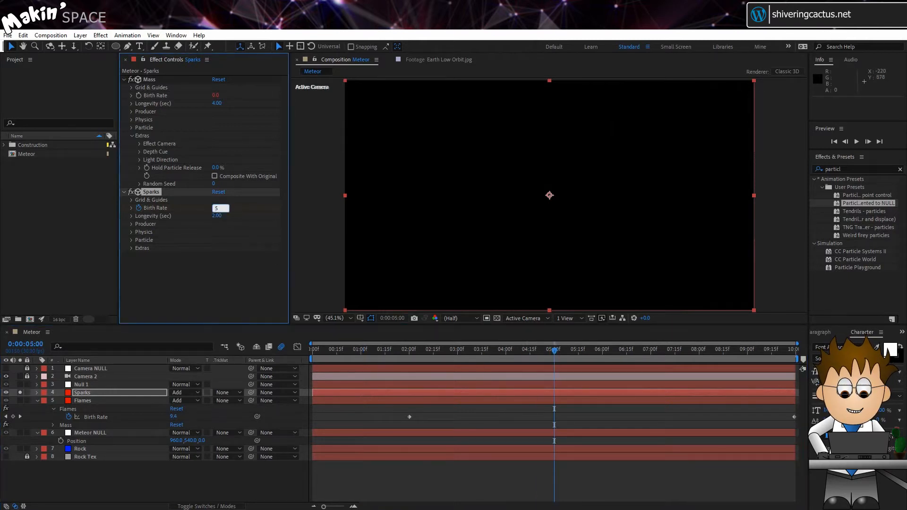
click(218, 215)
key(Return)
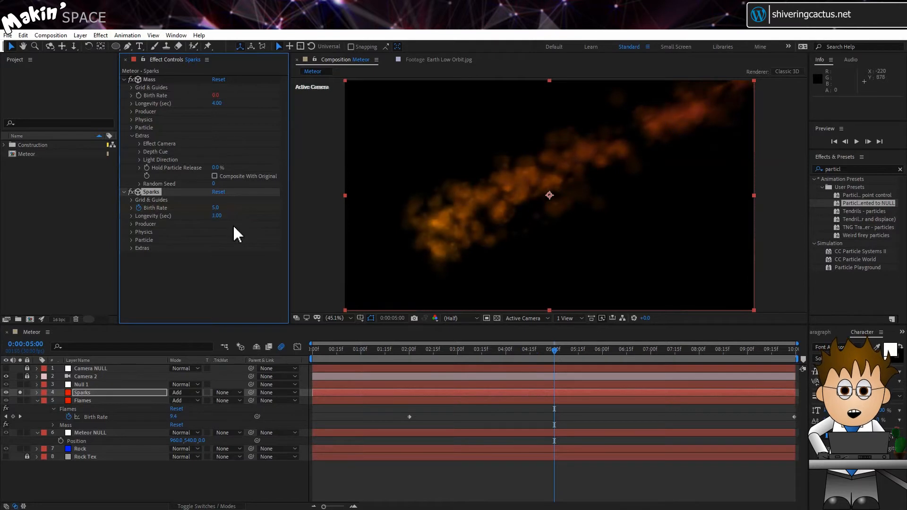
Step: Set the Sparks effect's Producer Radius X and Radius Y to 0.06 and Radius Z to 0
click(131, 224)
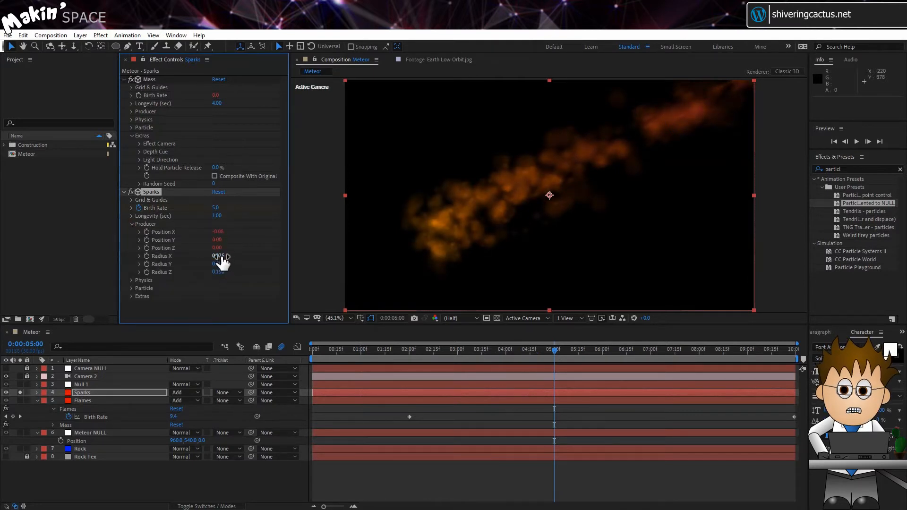
key(Return)
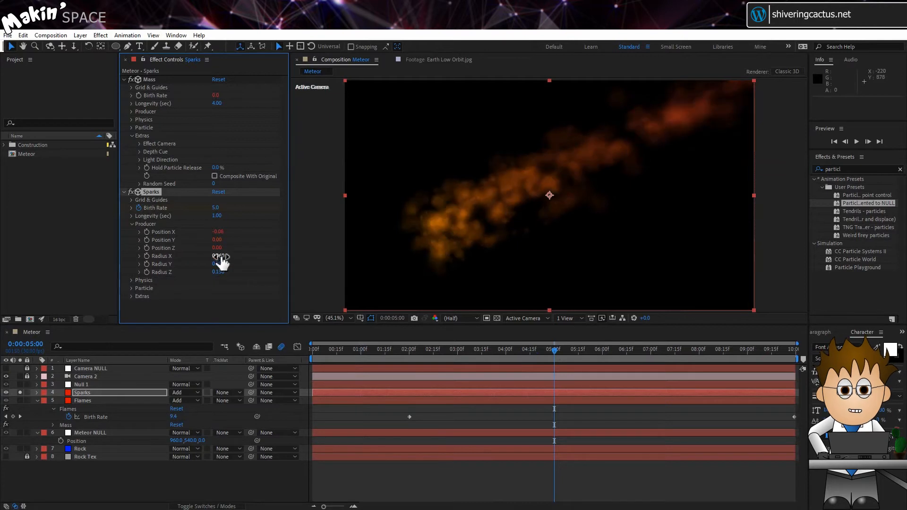
click(219, 265)
text(0)
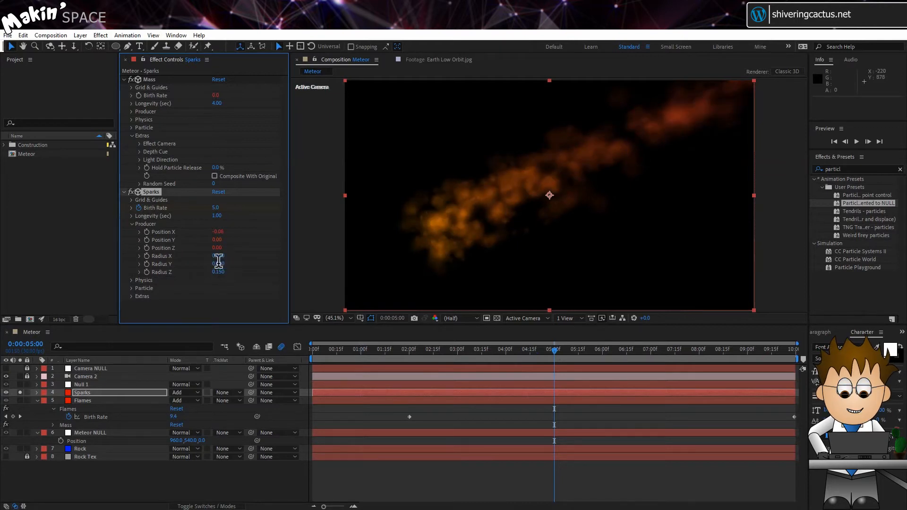
key(Return)
text(0.06)
key(Return)
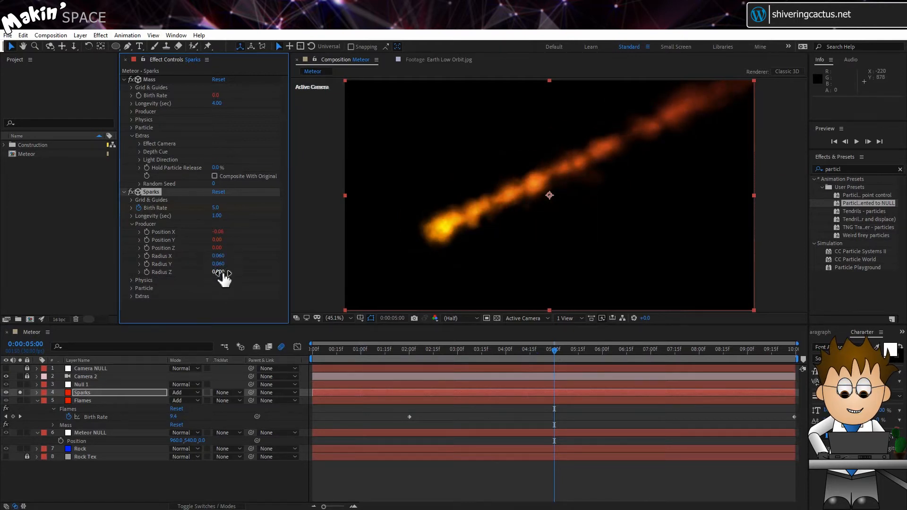
Step: Change the Sparks effect's Physics Animation to Explosive and set its Velocity to 0.5
click(132, 280)
scroll(137, 279, down, 2)
click(242, 246)
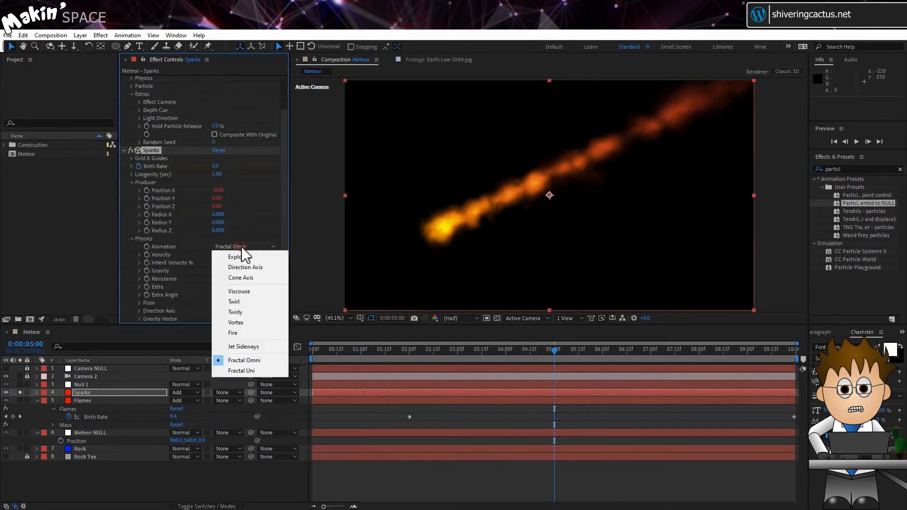
click(242, 256)
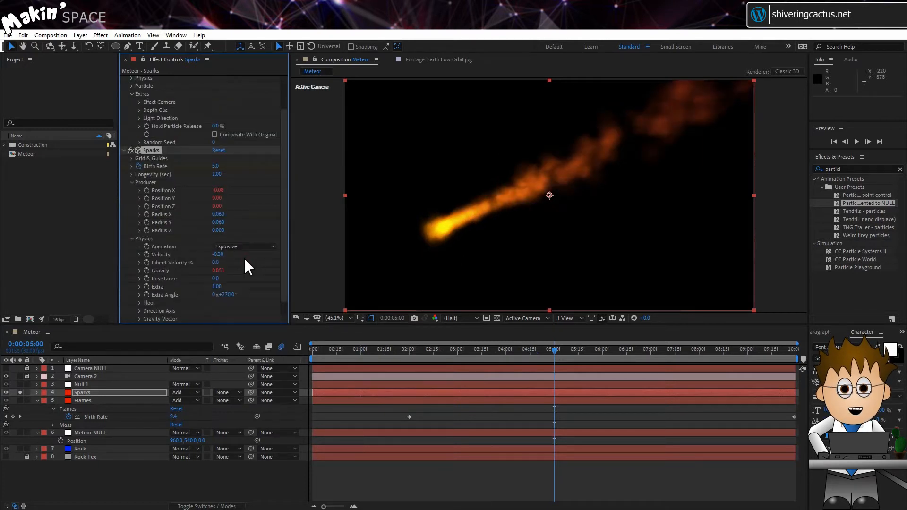
click(219, 254)
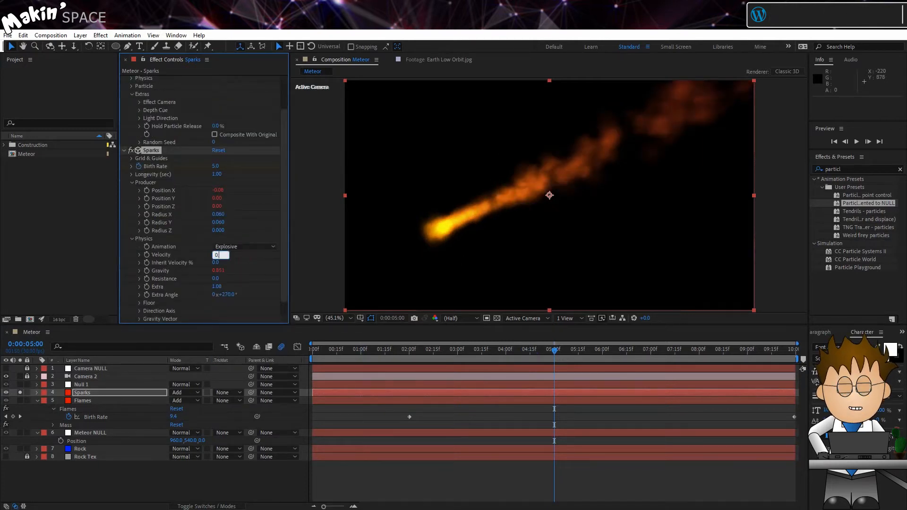
key(Return)
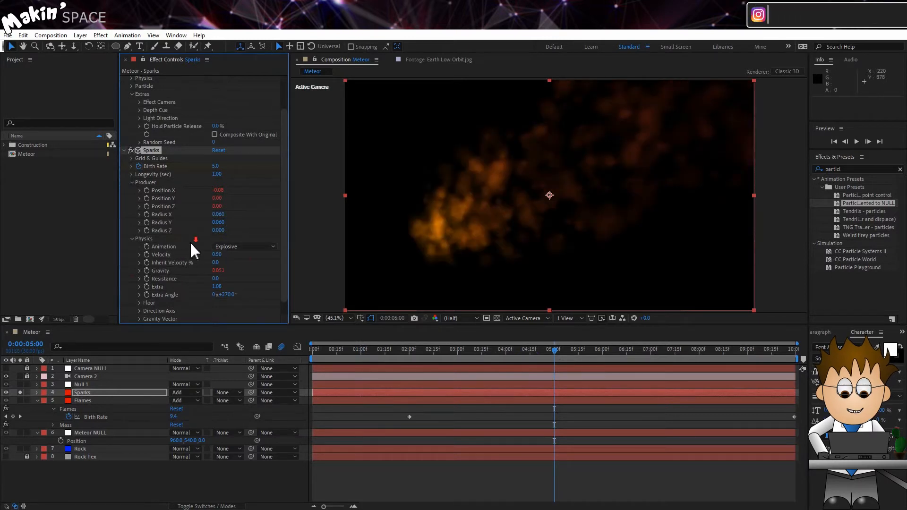
Step: Change the Sparks effect's Particle Type to Faded Sphere
scroll(192, 247, down, 2)
click(130, 310)
scroll(138, 308, down, 5)
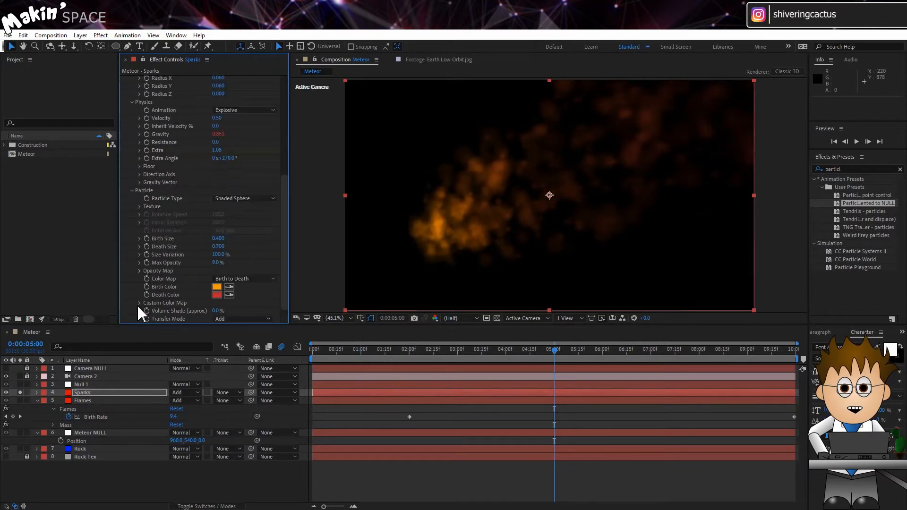
click(267, 201)
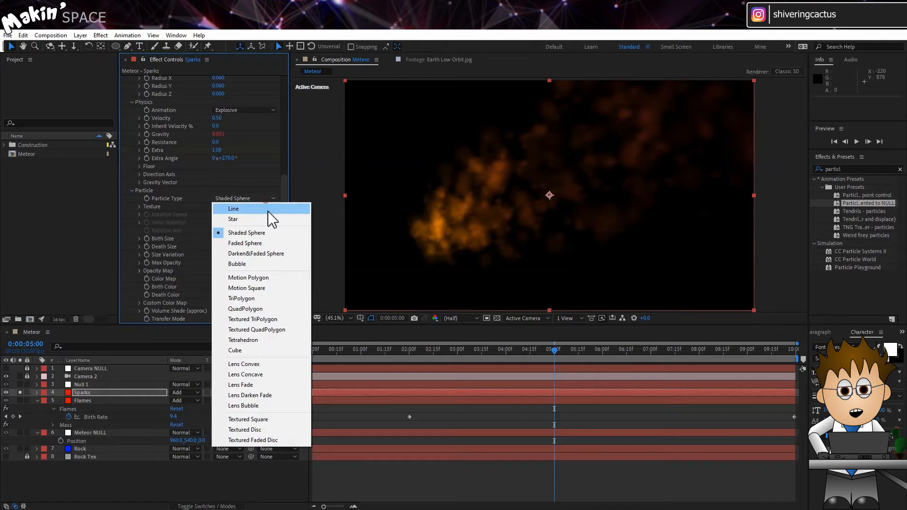
click(277, 247)
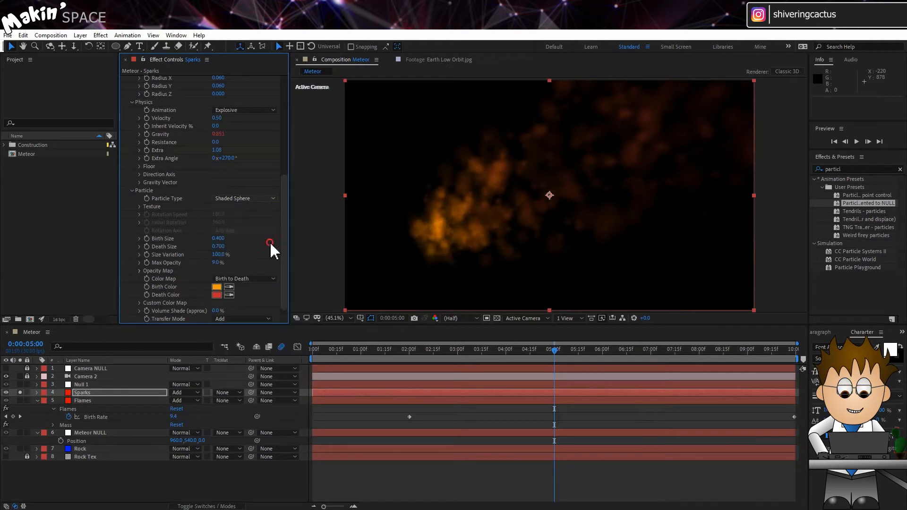
Step: Set the Sparks particles' Birth Size and Death Size to 0.05, Size Variation to 50%, and Max Opacity to 75%
click(220, 239)
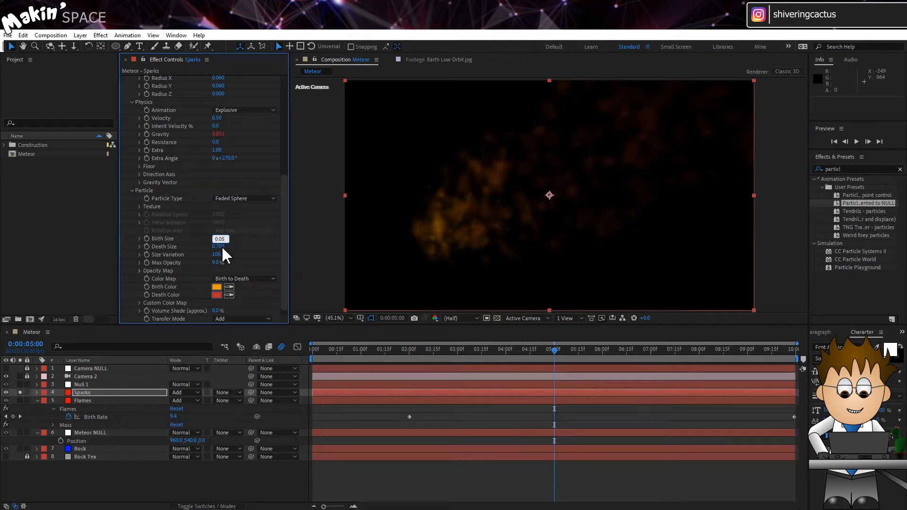
text(0.05)
key(Tab)
text(0.05)
key(Return)
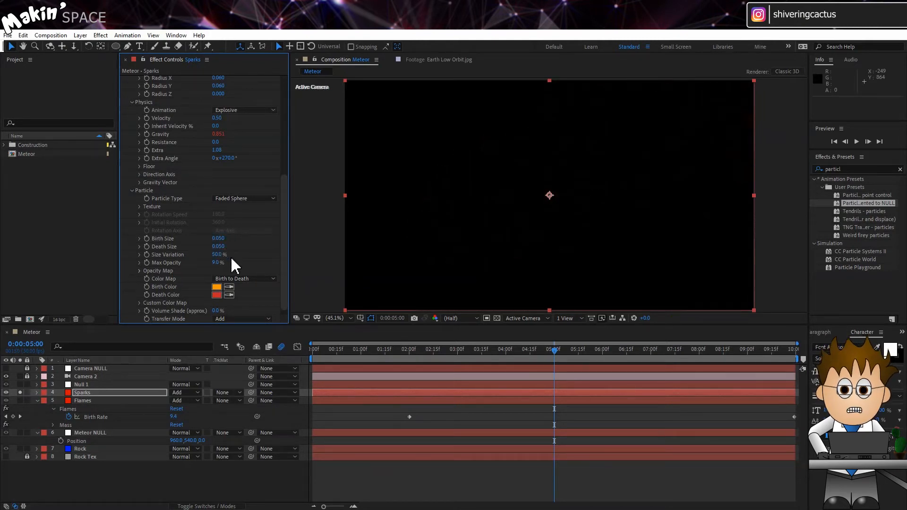
key(Tab)
text(75)
key(Return)
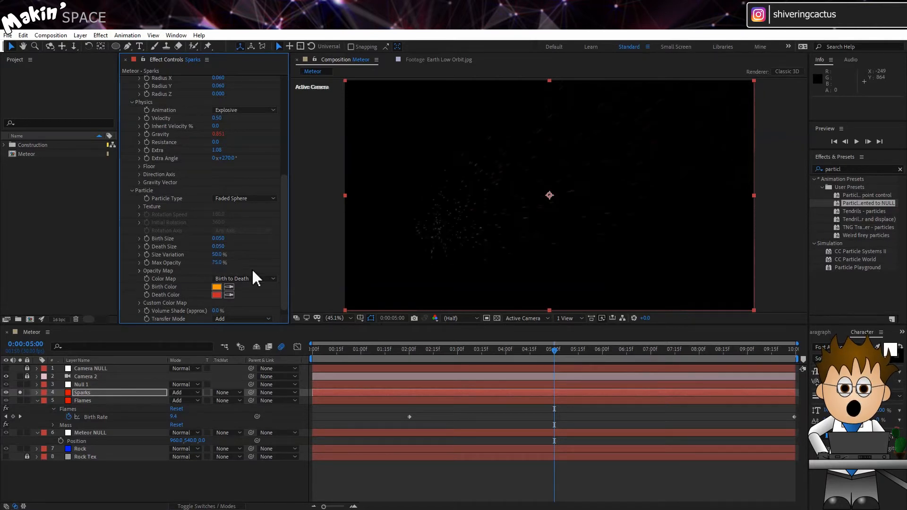
Step: Set the Sparks effect's Transfer Mode to Composite and enable its Composite With Original option
click(244, 318)
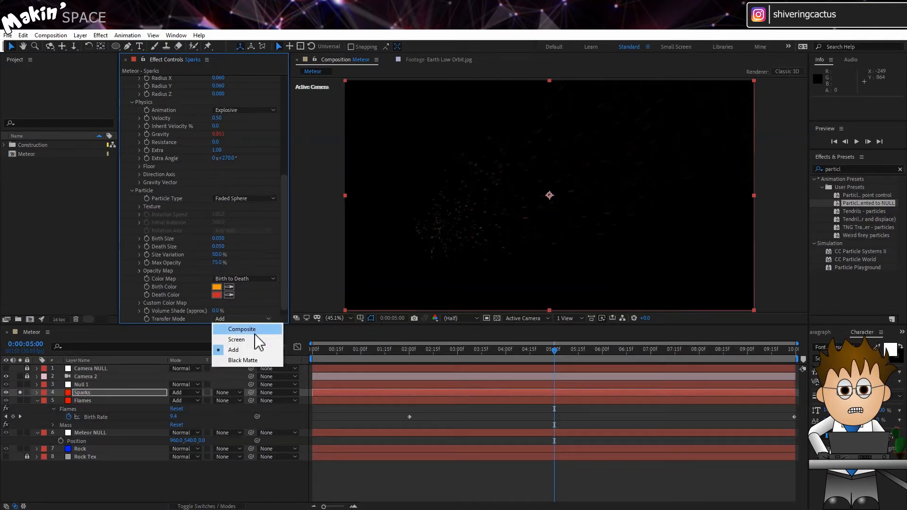
click(246, 326)
scroll(198, 275, down, 1)
click(132, 319)
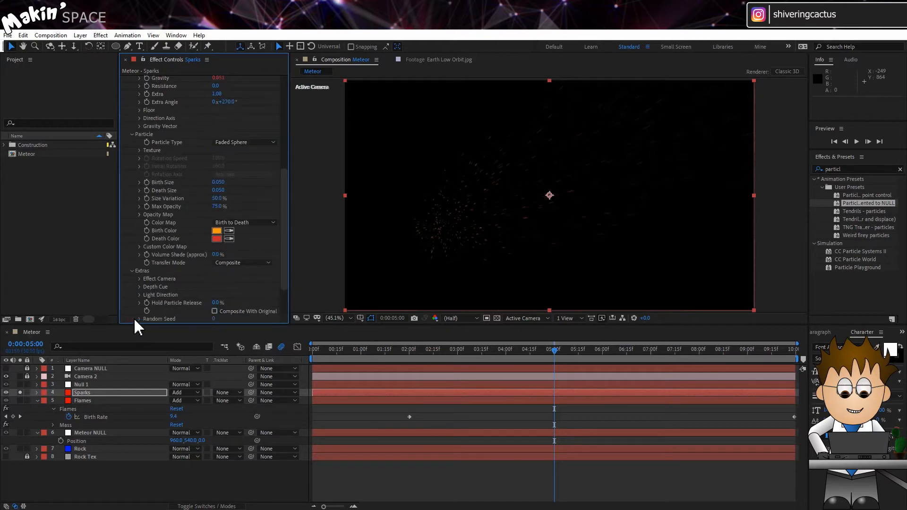
click(215, 310)
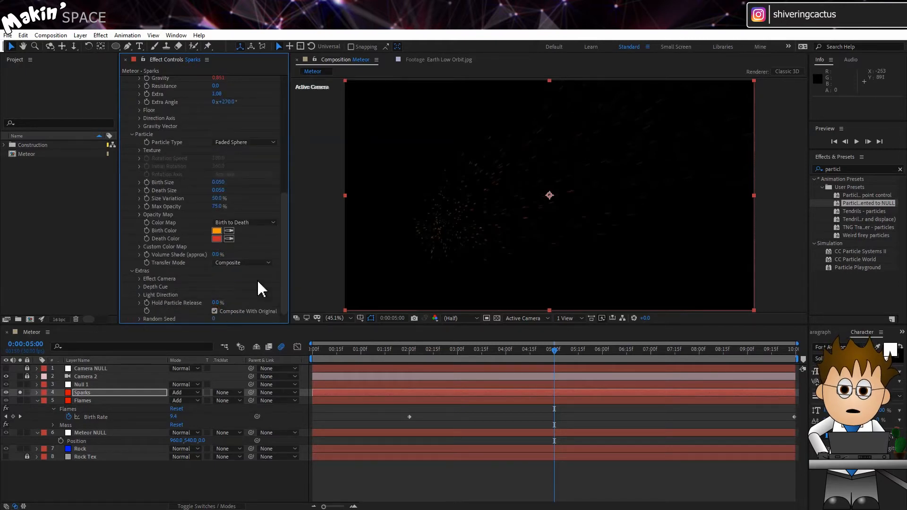
Step: Check the sparks' transparency against the transparency grid at different times in the composition
click(496, 318)
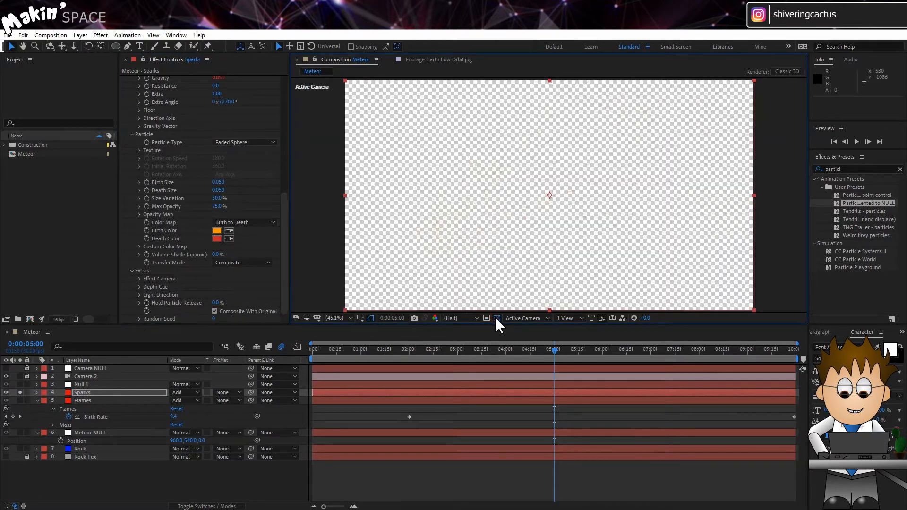
drag(443, 348, 533, 352)
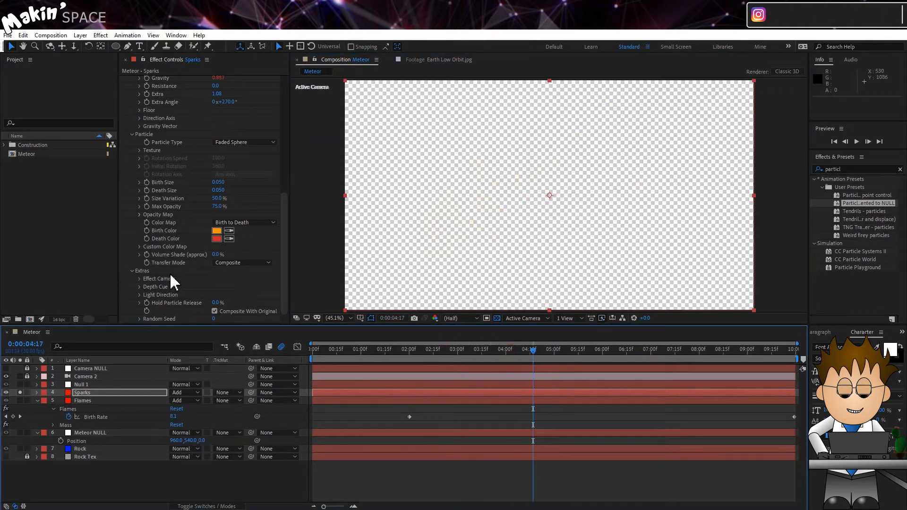
click(495, 318)
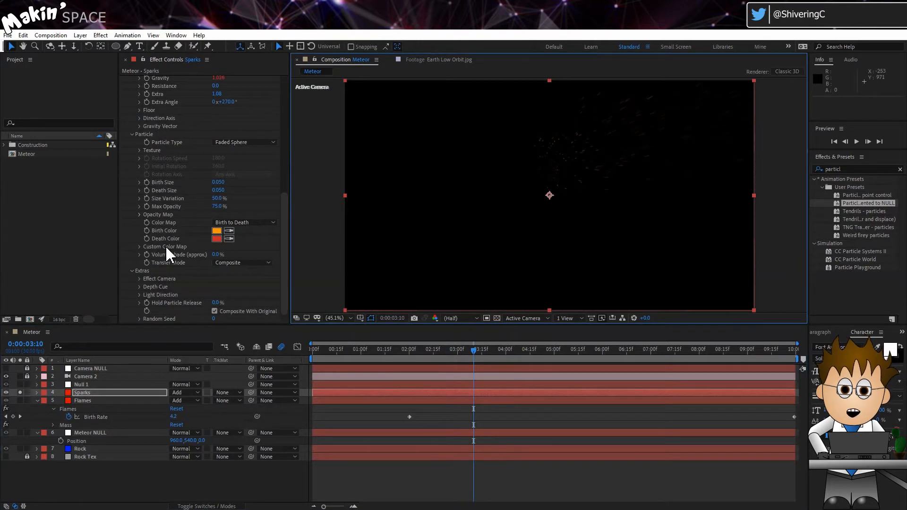
Step: Add a Glow effect to the Sparks layer with a Glow Intensity of 2.2
scroll(165, 243, up, 6)
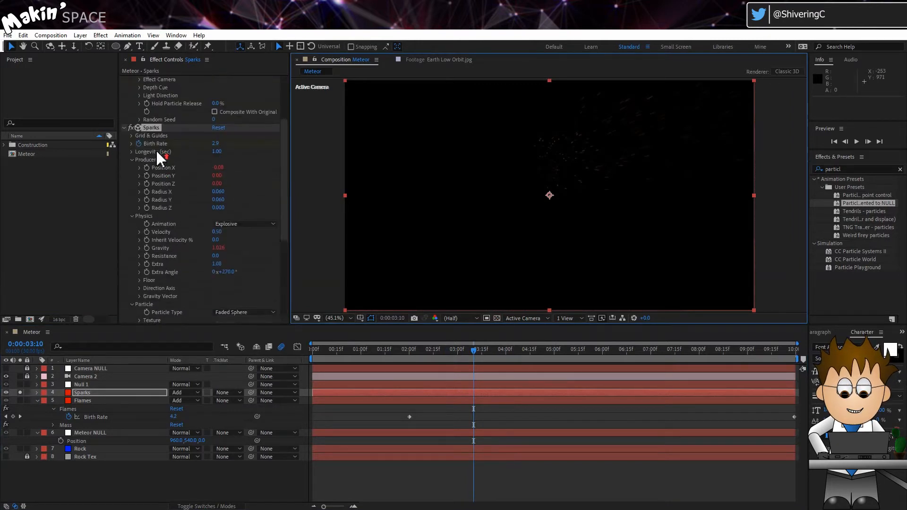
scroll(157, 152, up, 3)
click(123, 80)
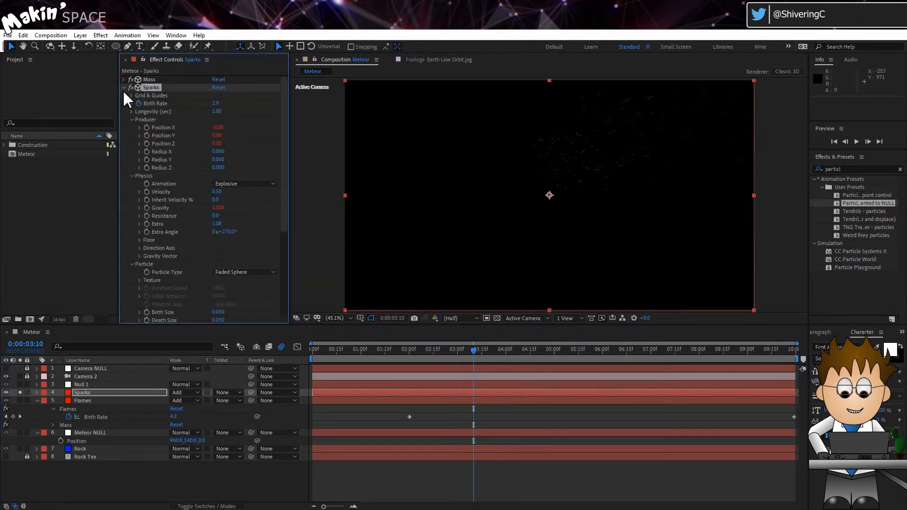
click(123, 87)
click(99, 36)
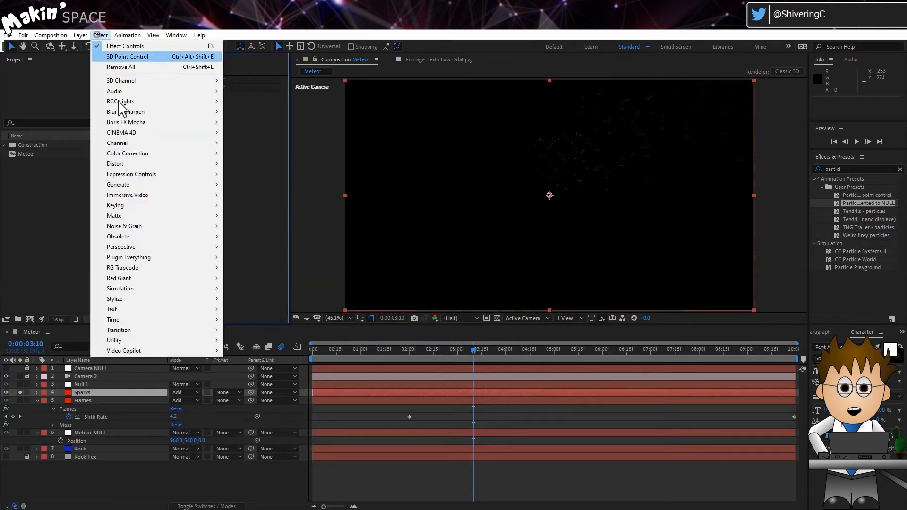
mouse_move(169, 296)
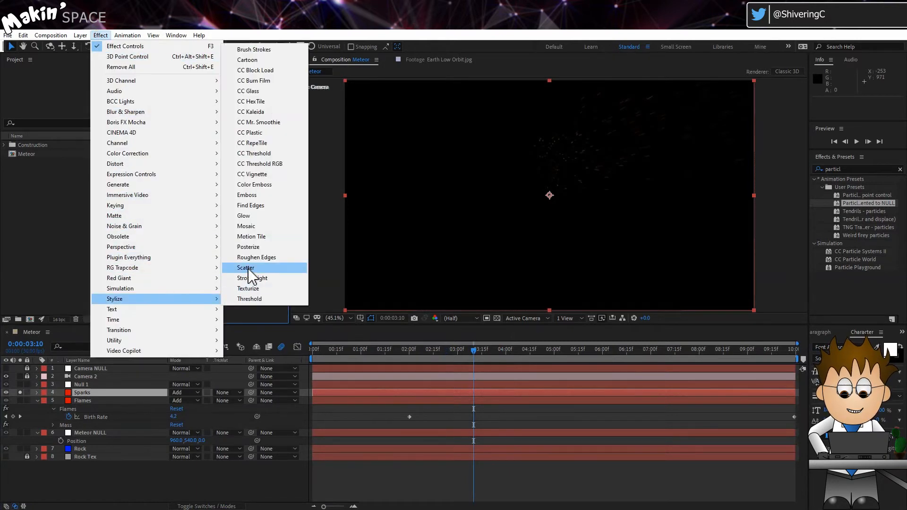
click(274, 215)
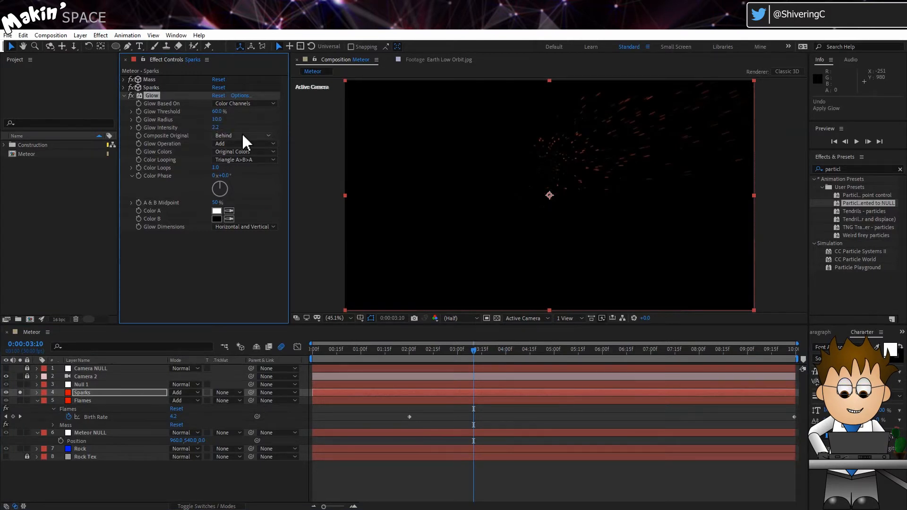
Step: Preview the glowing sparks' motion starting from 0:00:02:22
click(231, 257)
drag(409, 354, 444, 353)
key(space)
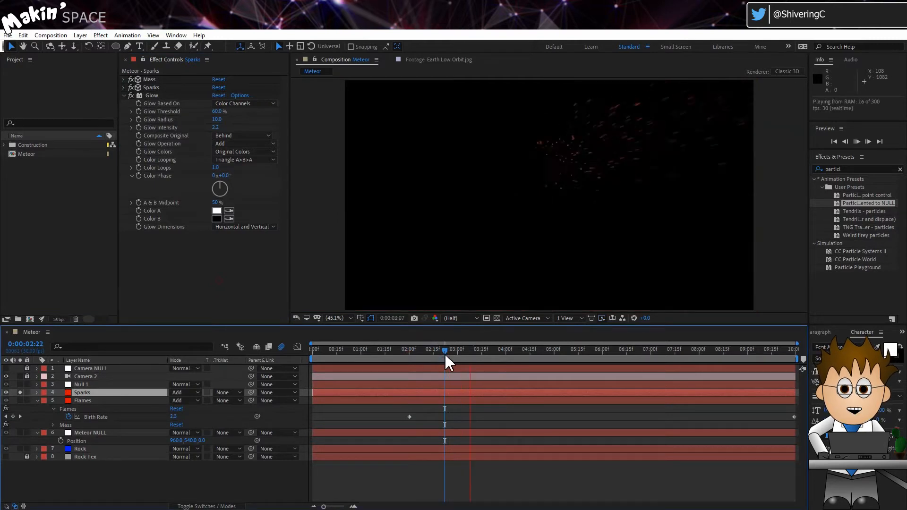
key(space)
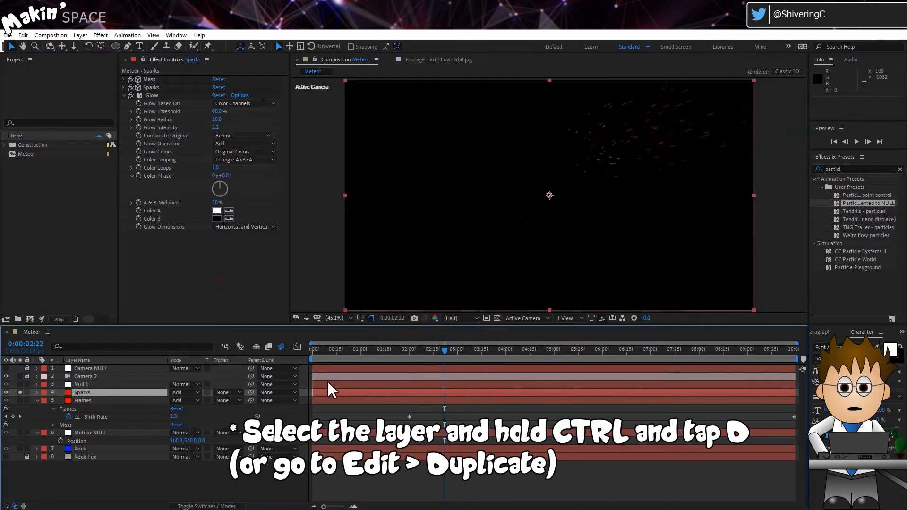
Step: Duplicate the Flames layer, move the copy below the Rock layer, and rename it Smoke
click(90, 400)
key(ctrl+d)
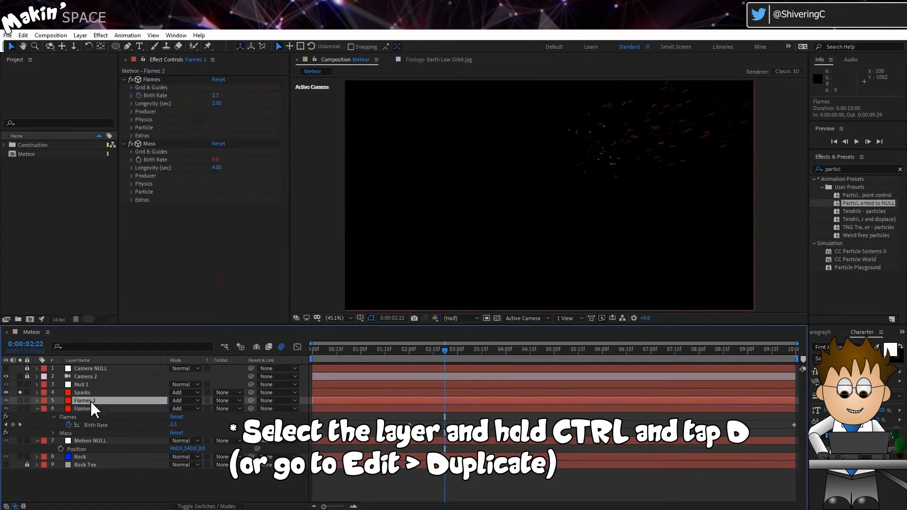
drag(92, 409, 95, 457)
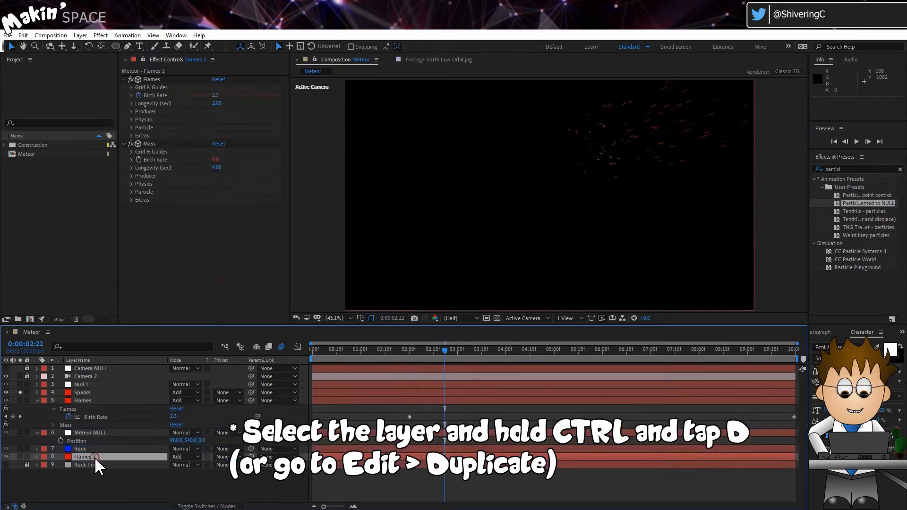
key(Return)
text(Smoke)
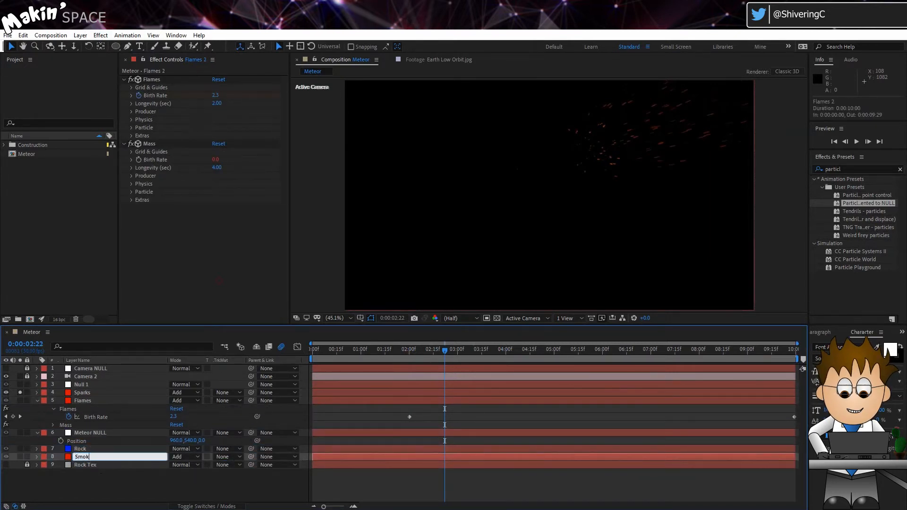
key(Return)
Step: Delete the Mass effect from the Smoke layer and clear its Flames effect's Birth Rate keyframes
click(154, 143)
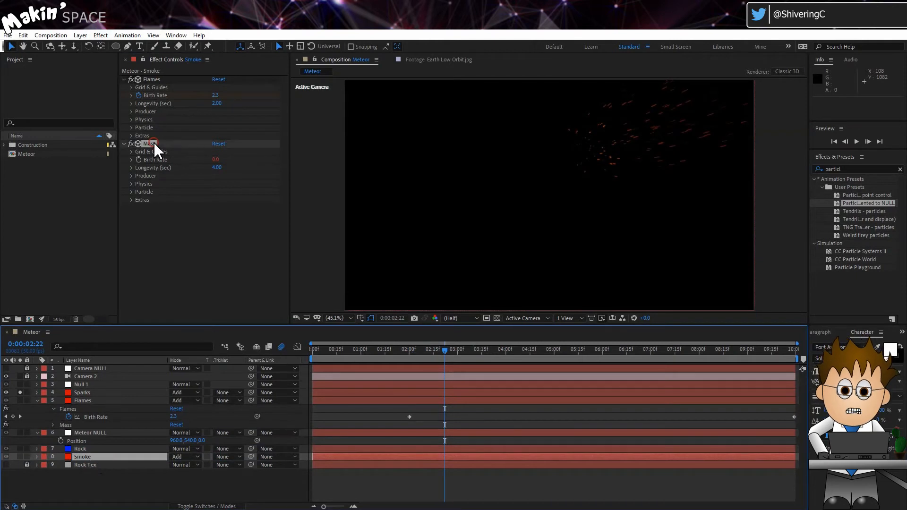
key(Delete)
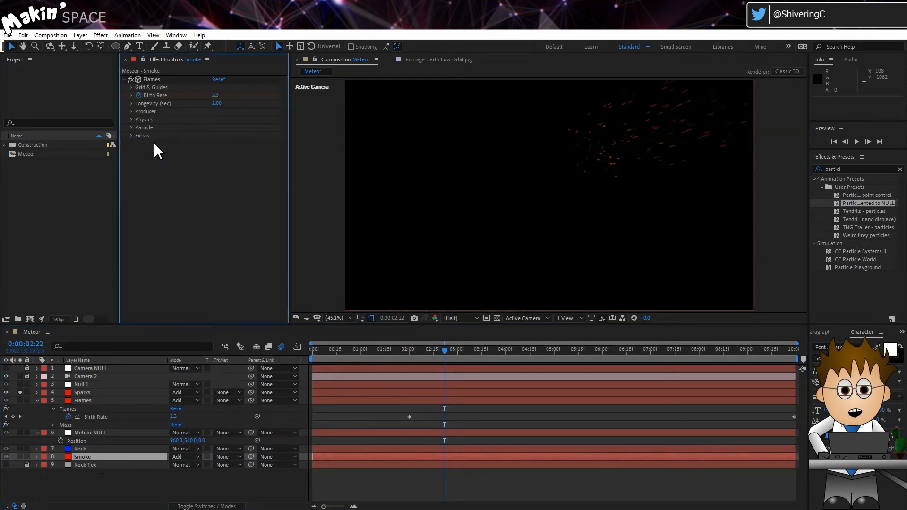
click(139, 95)
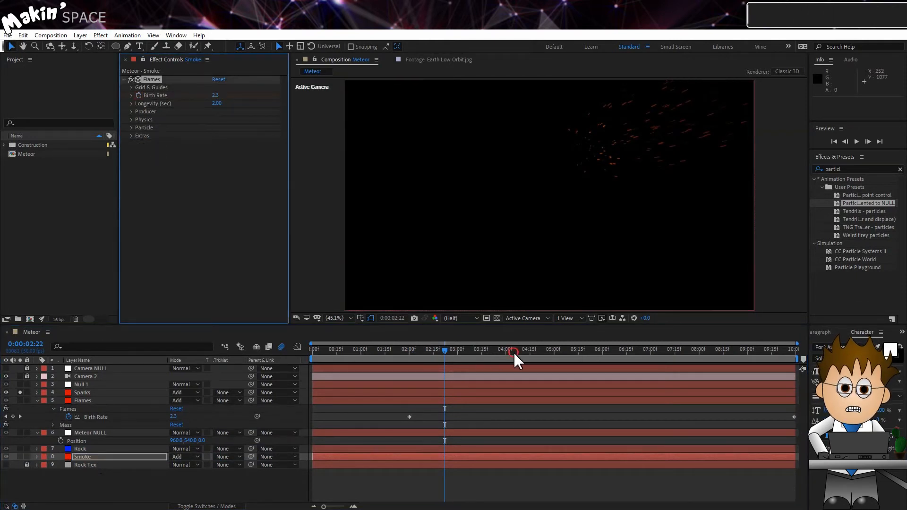
Step: Keyframe the Birth Rate of the Smoke layer's Flames effect at 0 at 0:00:05:00
drag(514, 351, 554, 353)
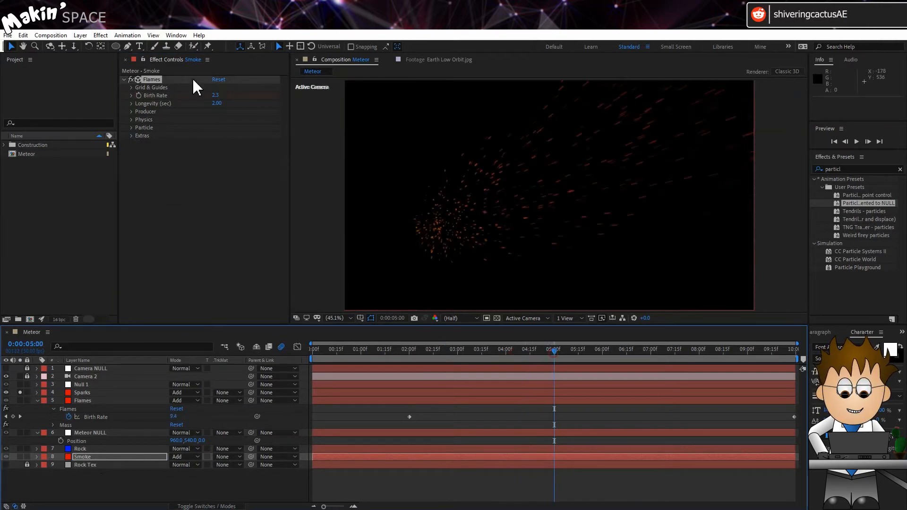
click(217, 96)
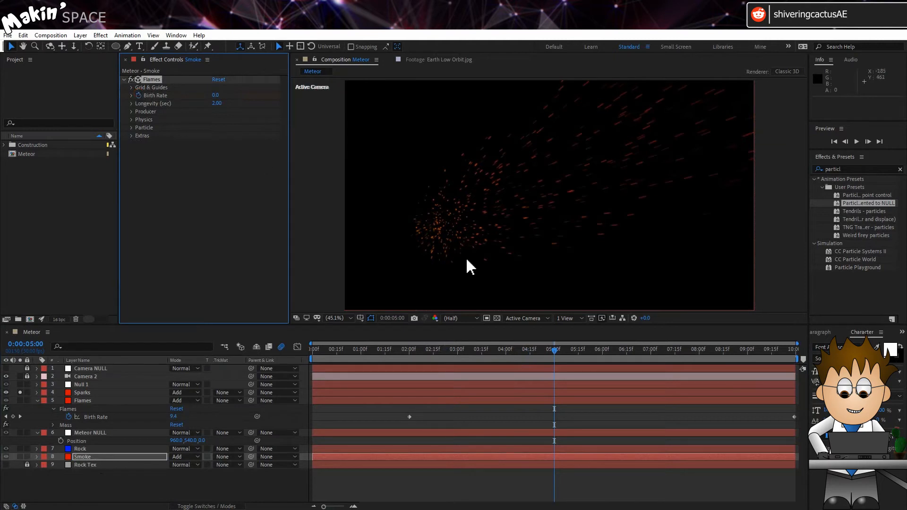
Step: Keyframe the Birth Rate of the Smoke layer's Flames effect at 40 at 0:00:09:29
drag(729, 352, 797, 351)
click(216, 95)
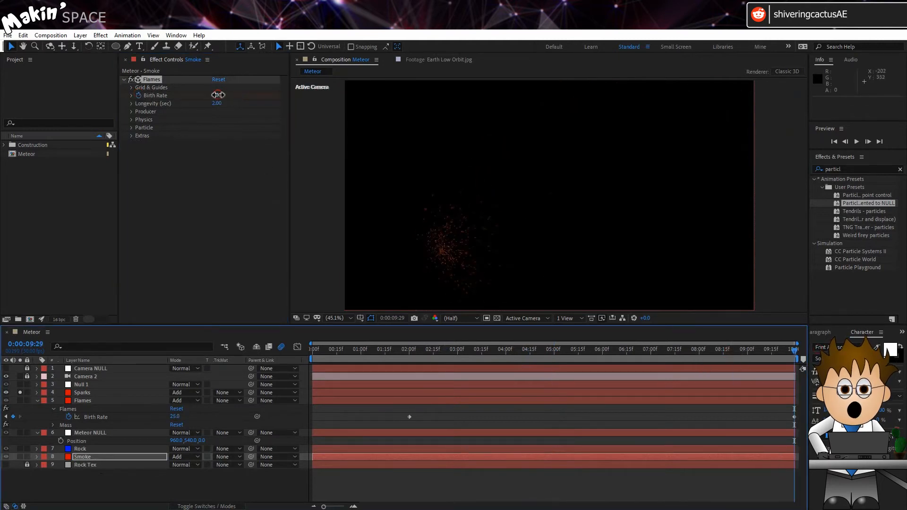
text(40)
click(234, 105)
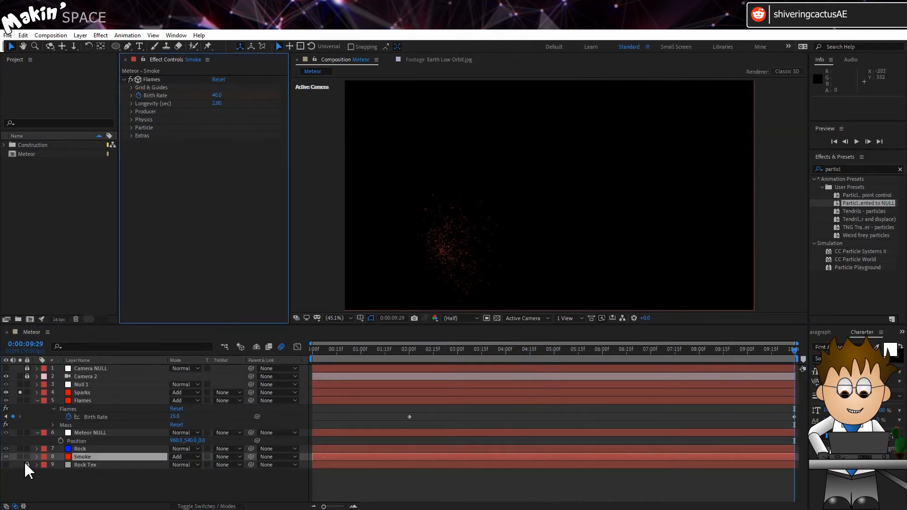
Step: Solo the Smoke layer instead of Sparks and show the composition over the transparency grid
click(20, 457)
click(20, 392)
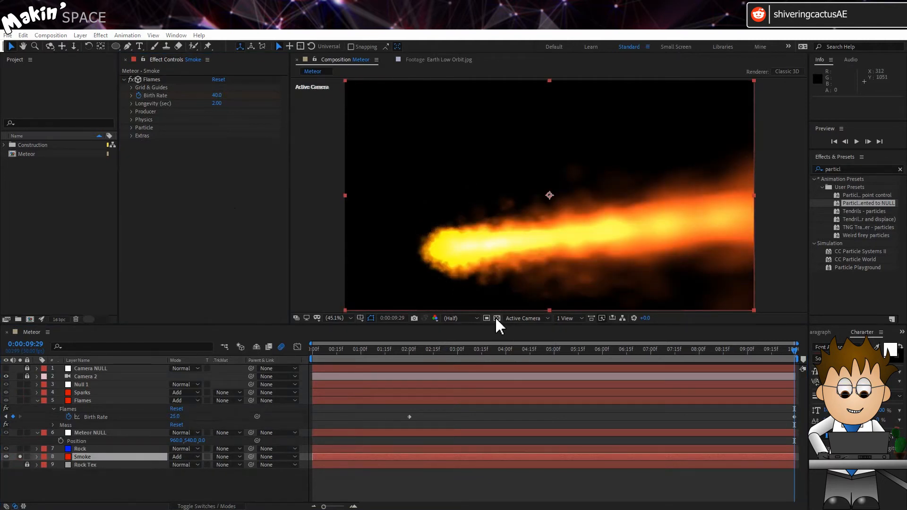
click(497, 319)
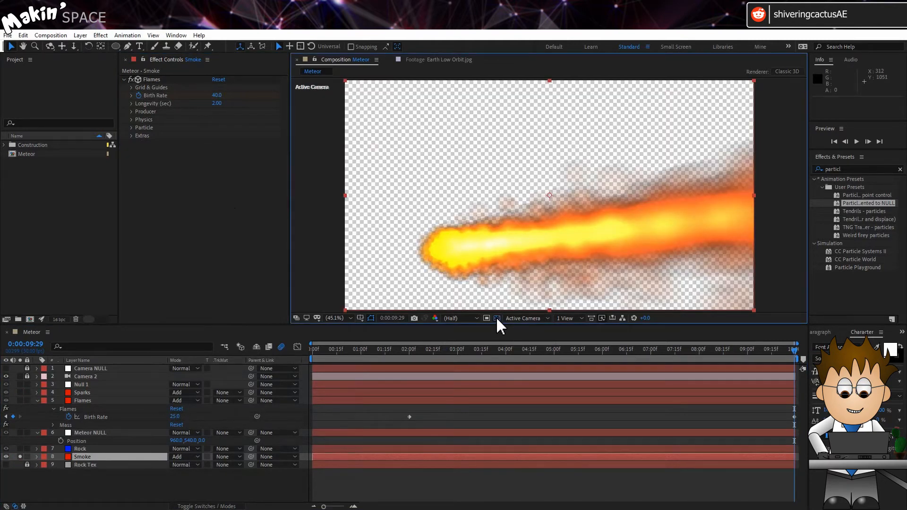
Step: Set the Longevity of the Smoke layer's Flames effect to 20 seconds
click(219, 105)
text(20)
key(Return)
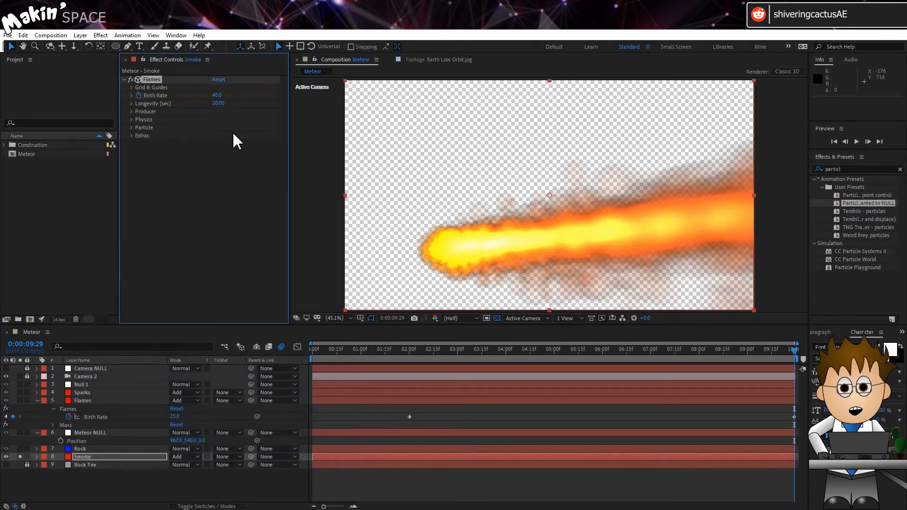
Step: Set the Smoke particles' Producer Radius Y to 0.025 and Radius Z to 0
click(131, 111)
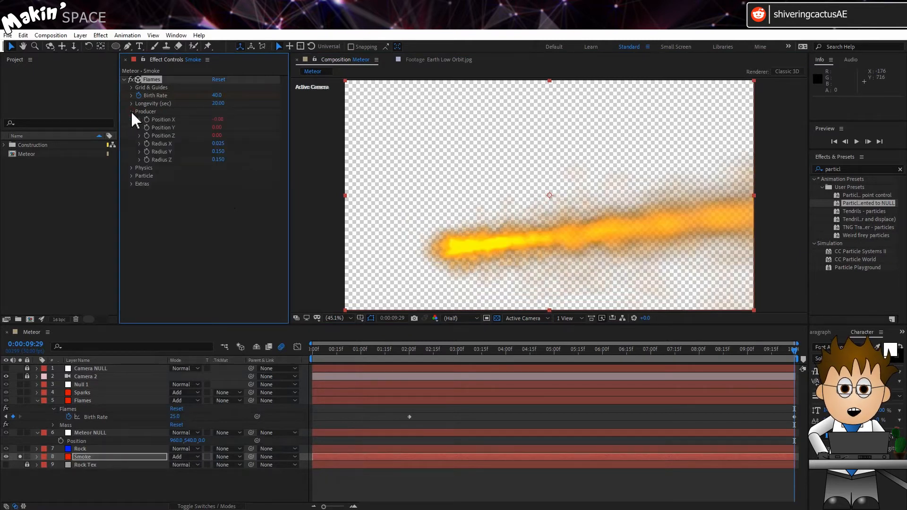
click(218, 152)
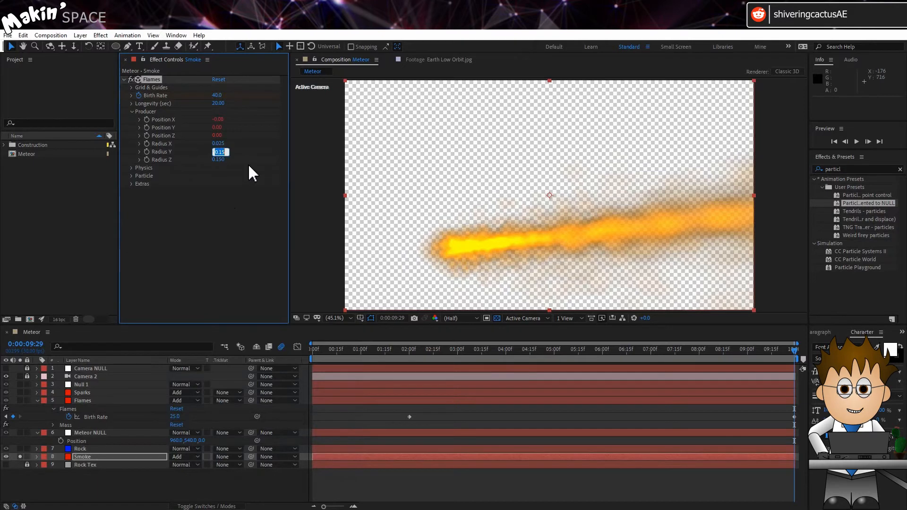
text(0.02)
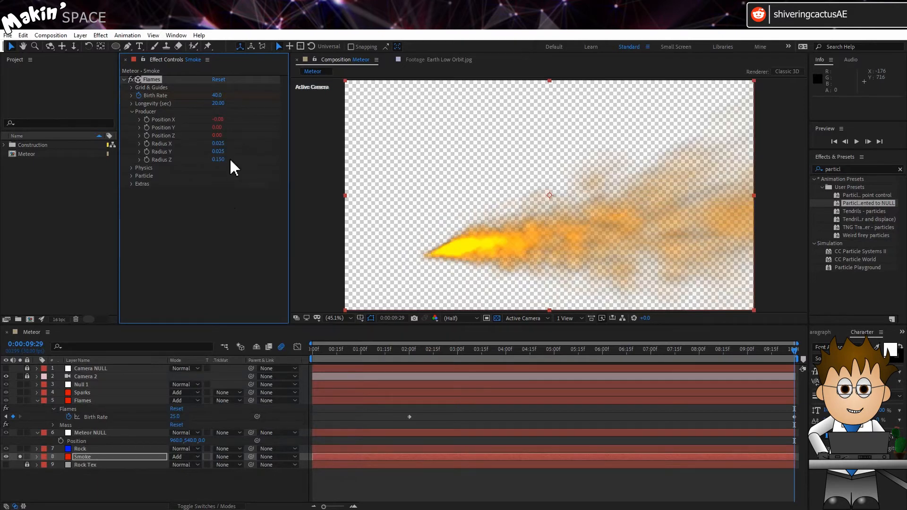
click(220, 160)
text(0)
key(Return)
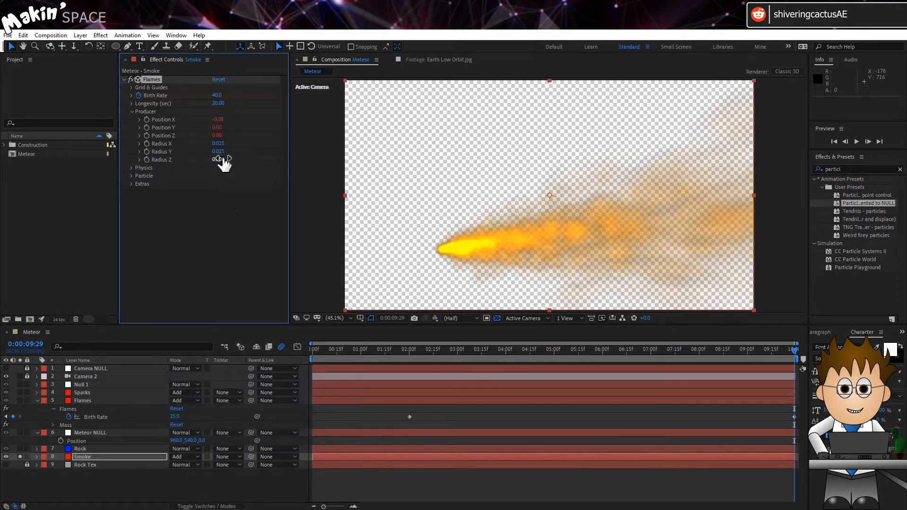
Step: Set the Smoke particles to Faded Sphere with Birth Size 0.7, Death Size 1 and Max Opacity 40%
click(132, 175)
click(251, 184)
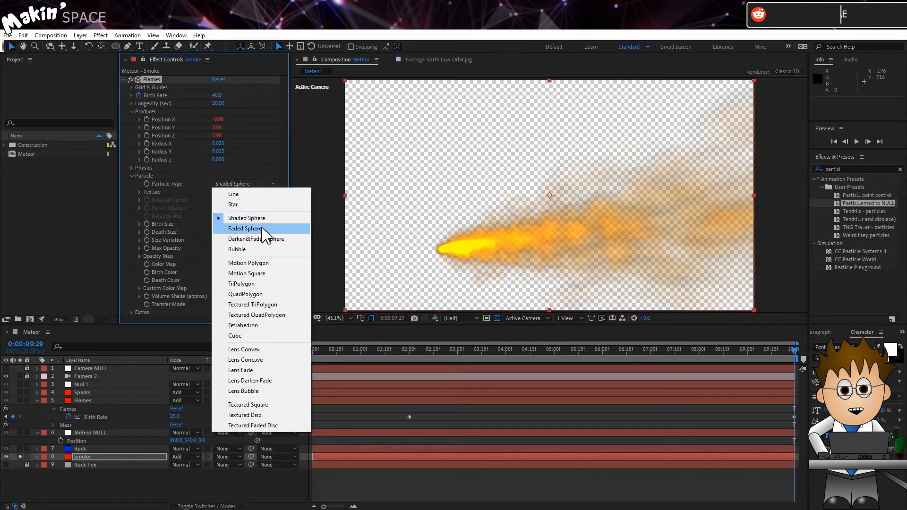
click(263, 232)
click(218, 223)
text(0)
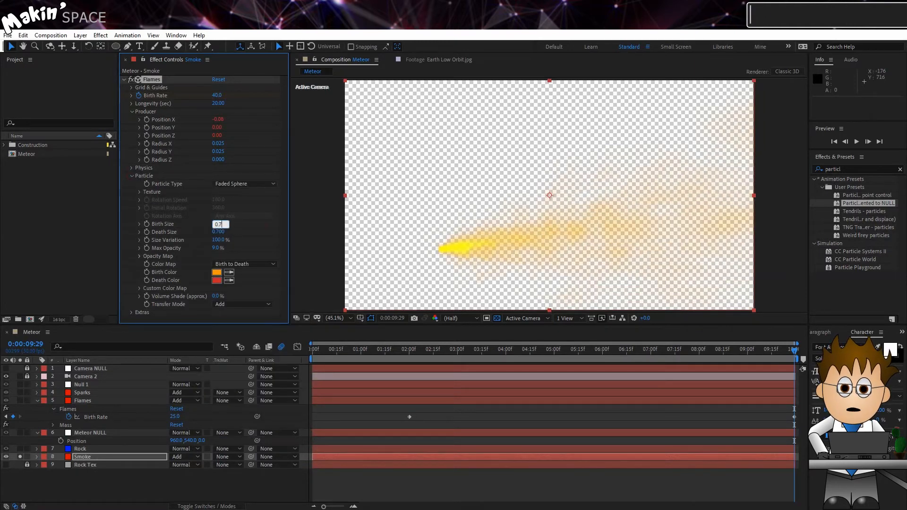
text(.7)
click(221, 232)
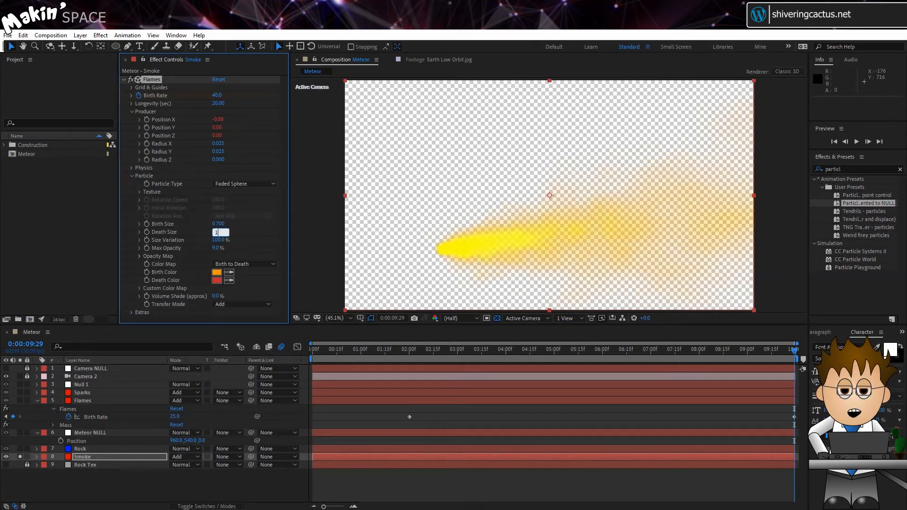
text(1)
click(220, 248)
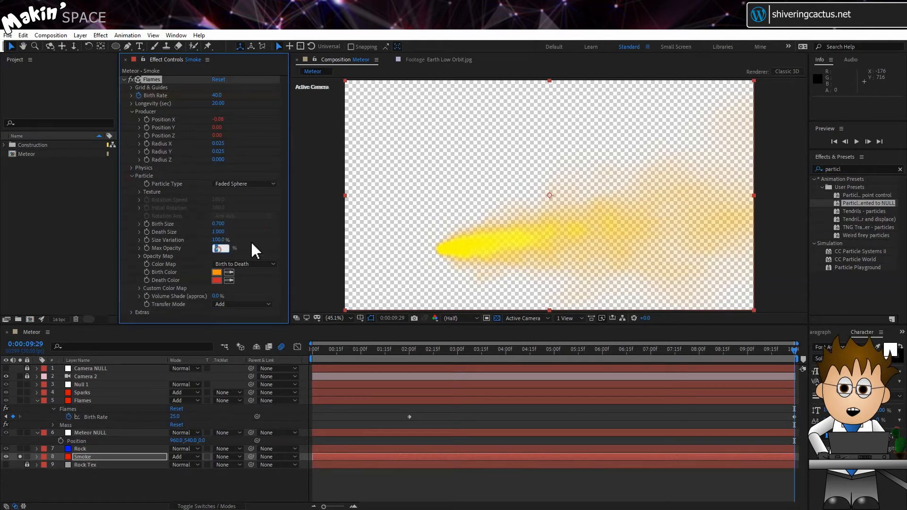
text(40)
key(Return)
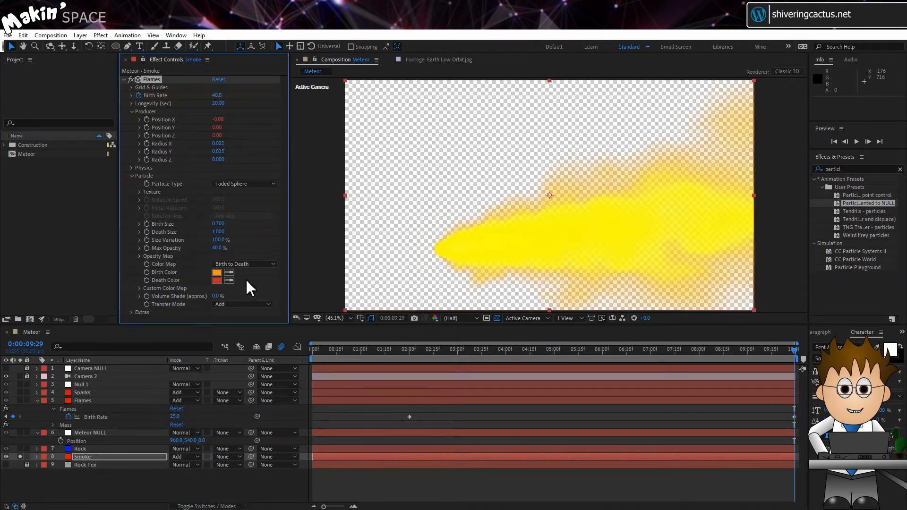
Step: Set the Smoke particles' Transfer Mode to Black Matte and the Smoke layer's blending mode to Normal
click(250, 305)
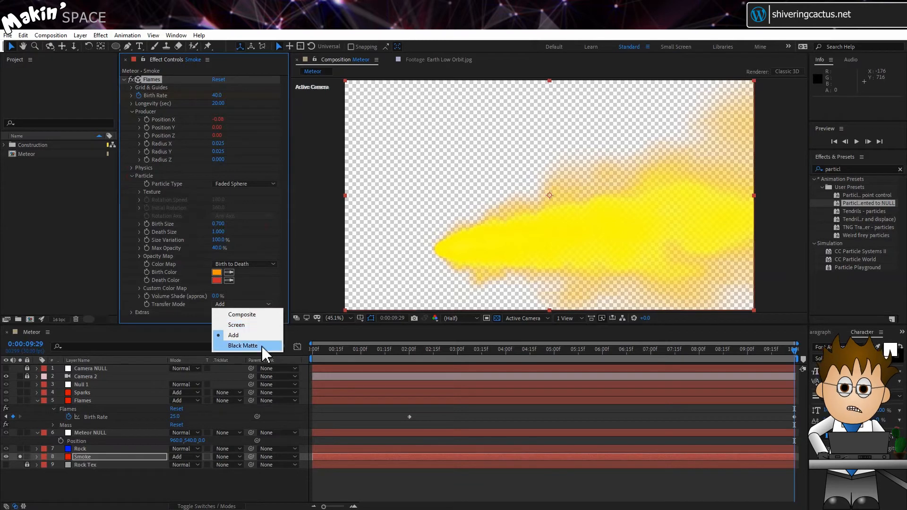
click(266, 345)
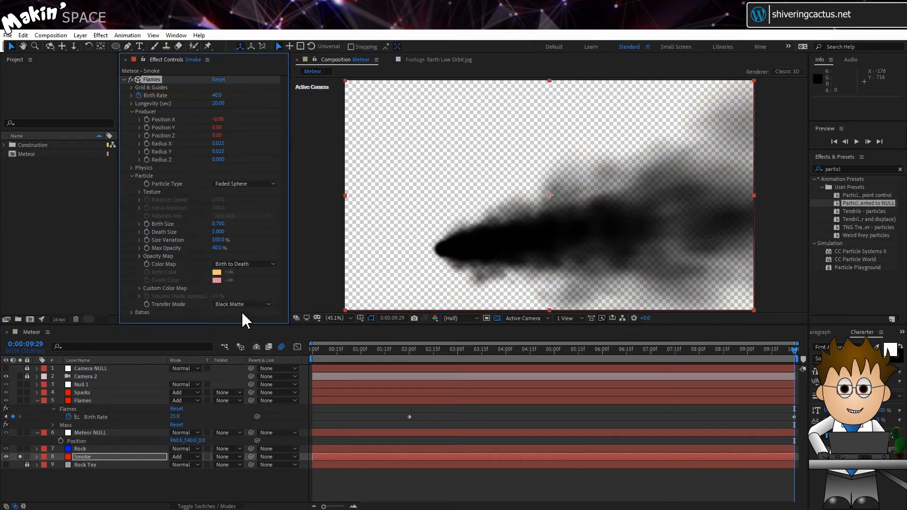
click(187, 457)
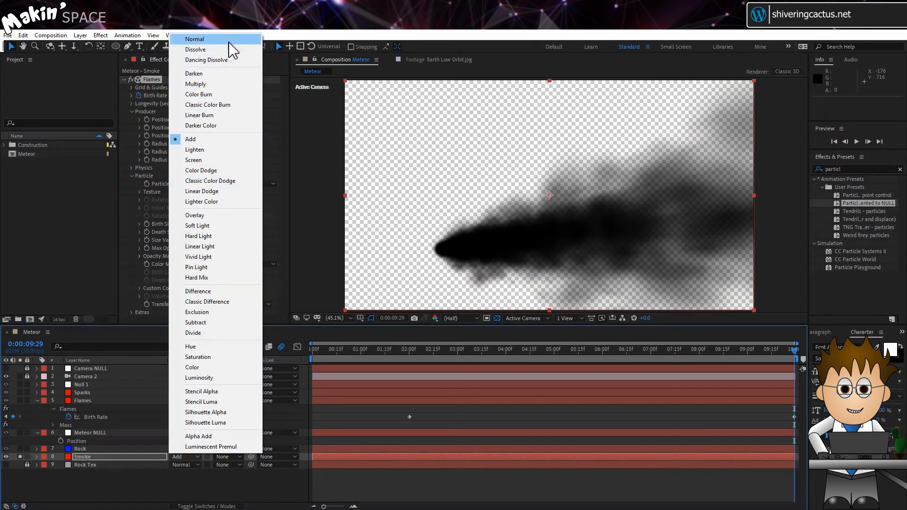
click(228, 40)
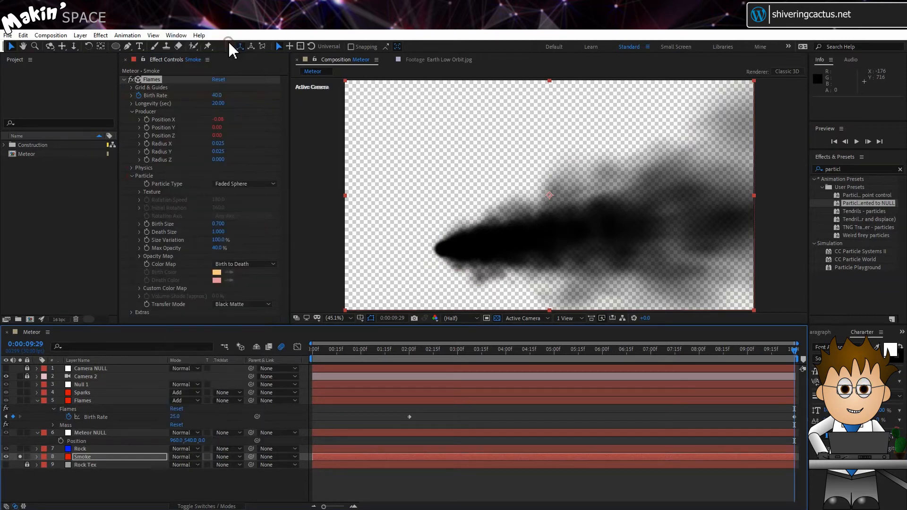
Step: Unsolo the Smoke layer and preview the whole composition from the start
click(20, 456)
click(370, 357)
drag(370, 358, 311, 353)
key(space)
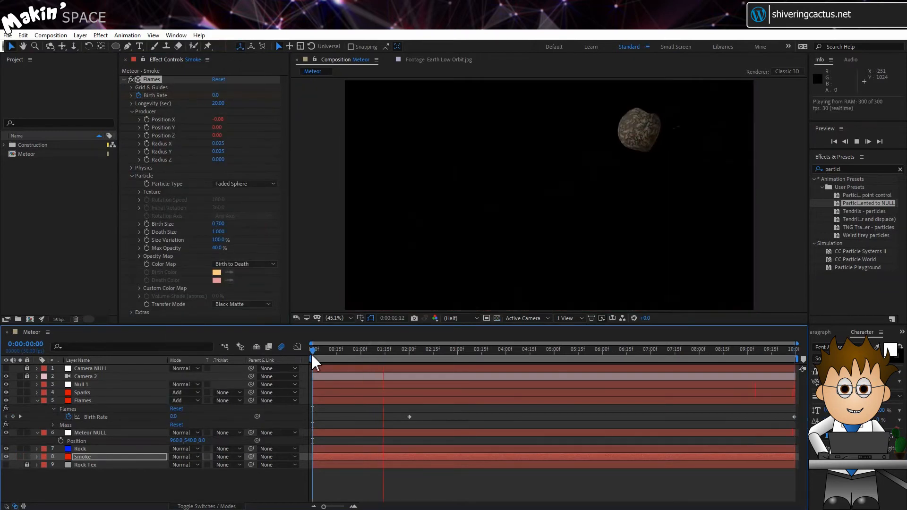
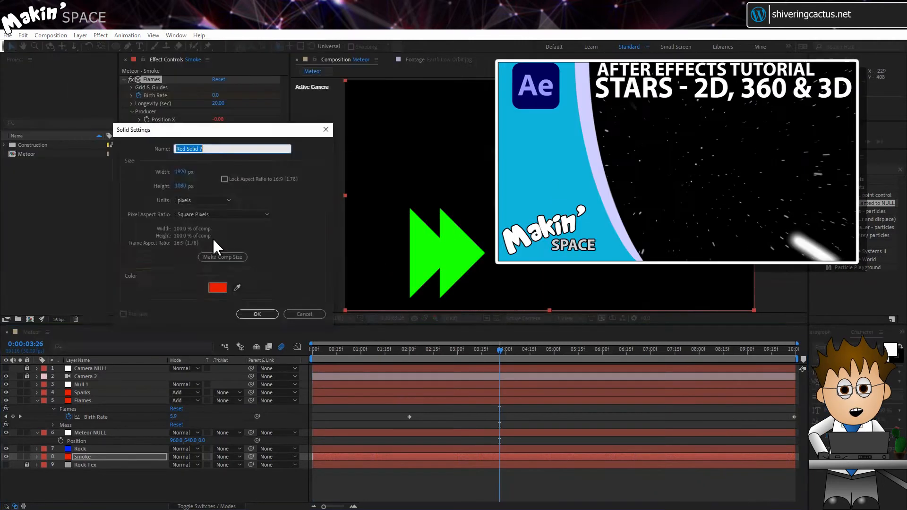
Step: Create a red 1920 x 1080 solid, move it to the bottom of the layer stack, and rename it Stars Tex
click(257, 313)
drag(88, 457, 86, 484)
key(Return)
text(Stars Tex)
key(Return)
Step: Search the presets for starfields, apply one to the Stars Tex layer, and hide that layer
click(846, 170)
text(star)
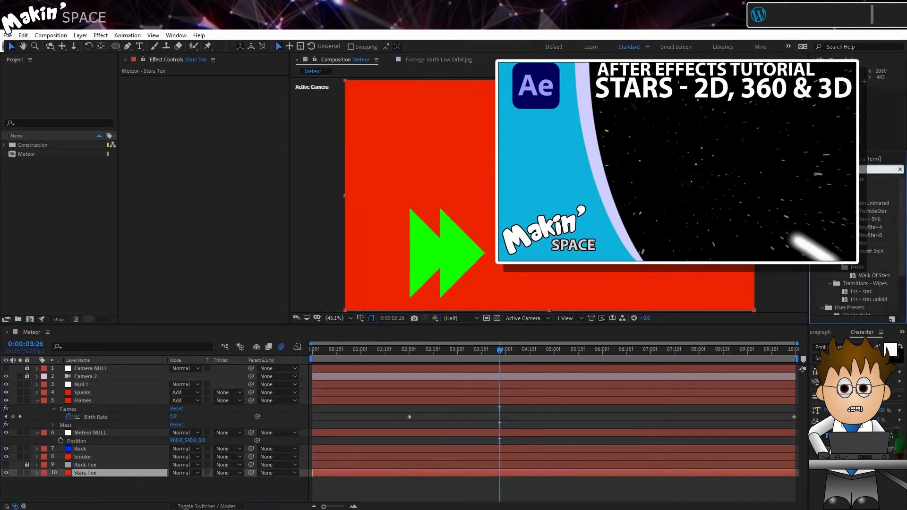
drag(850, 195, 62, 473)
click(6, 473)
Step: Duplicate the Stars Tex layer and replace the copy's effects with the 360 starfield preset
key(ctrl+d)
key(Delete)
double_click(868, 204)
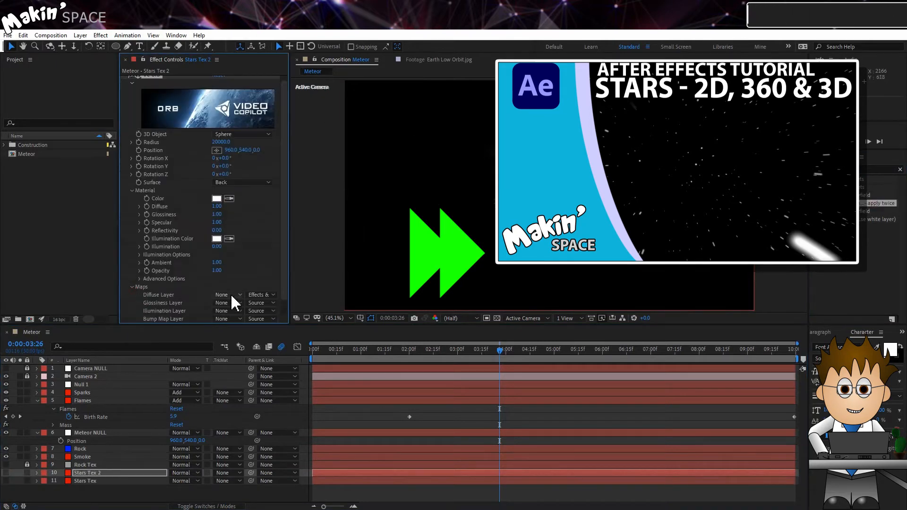
Step: Set the VC Orb Diffuse Layer on Stars Tex 2 to the Stars Tex layer and make Stars Tex 2 visible
click(230, 295)
click(239, 423)
click(6, 473)
Step: Preview the meteor against the starfield from the start of the composition
key(Home)
key(space)
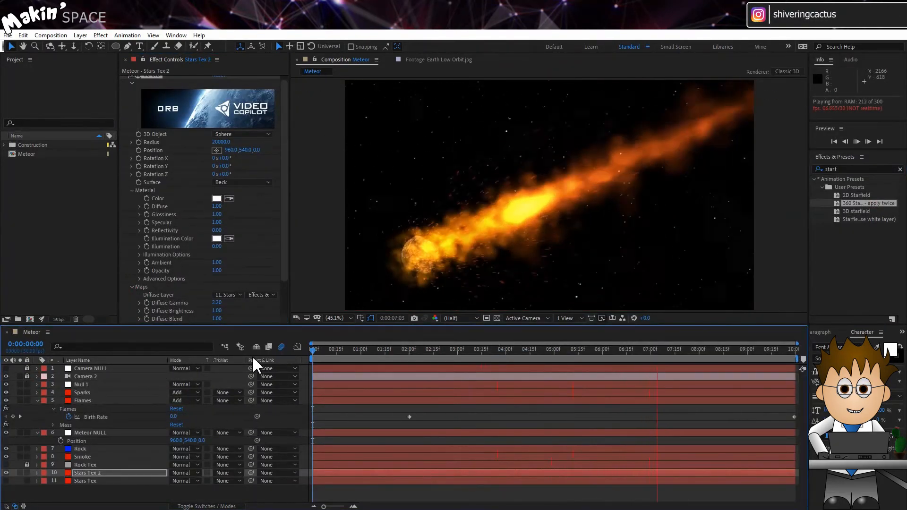
key(space)
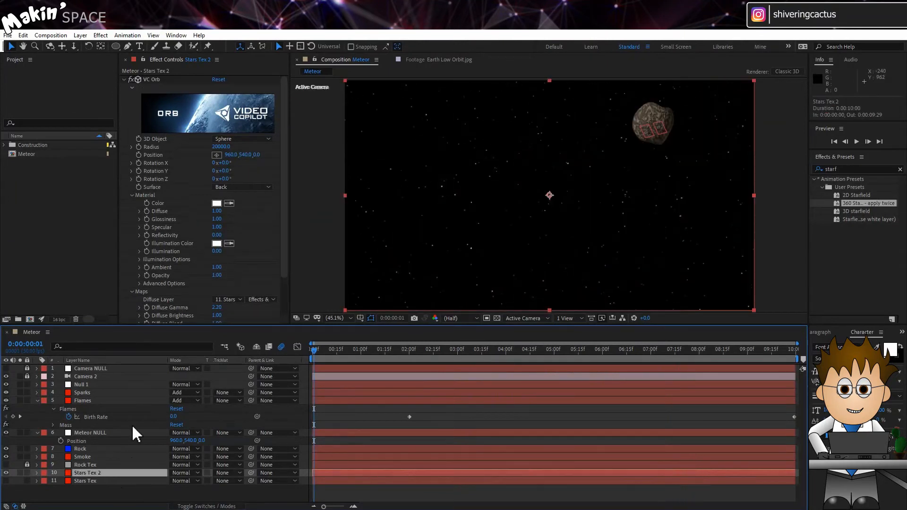
Step: Add a spot light with a 45° cone angle directly above the Meteor NULL layer and parent it to that null
click(81, 35)
click(268, 67)
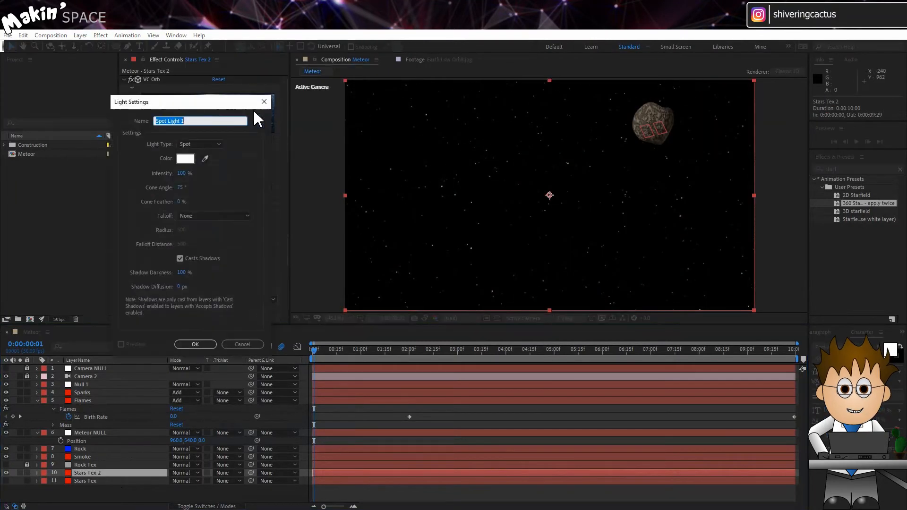
click(180, 188)
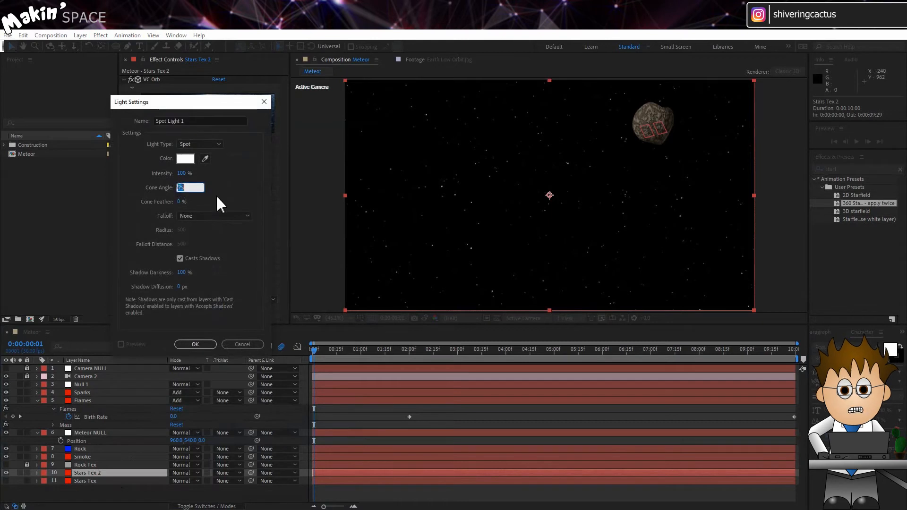
click(247, 210)
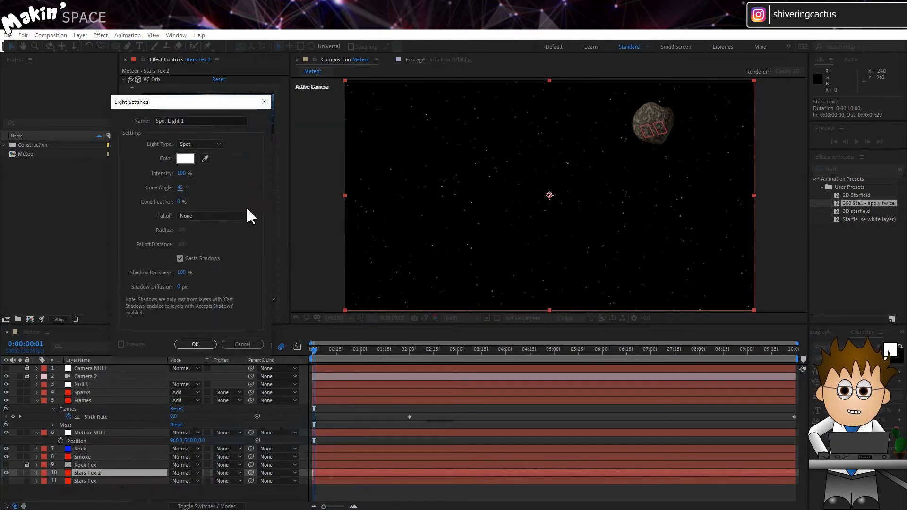
click(200, 344)
drag(110, 472, 105, 431)
drag(251, 433, 94, 441)
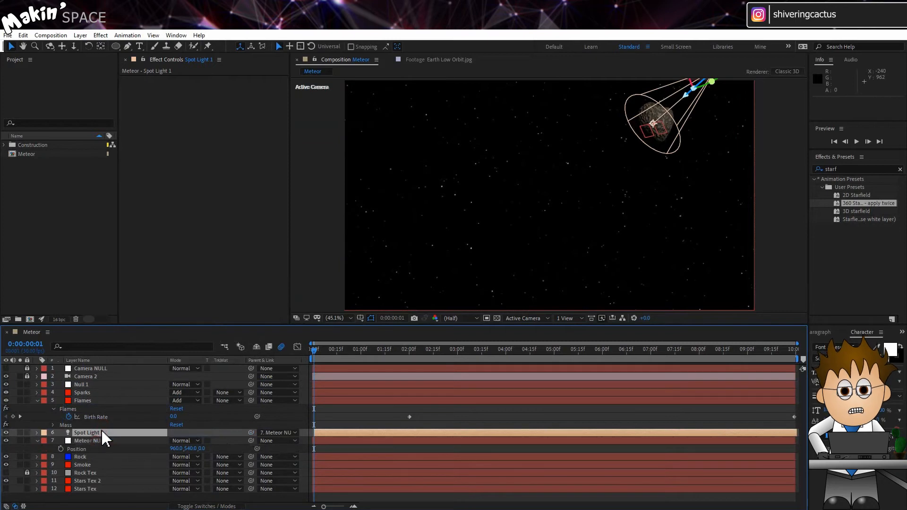
Step: Set the Position of Spot Light 1 to -1000, 0, 0
key(p)
click(175, 441)
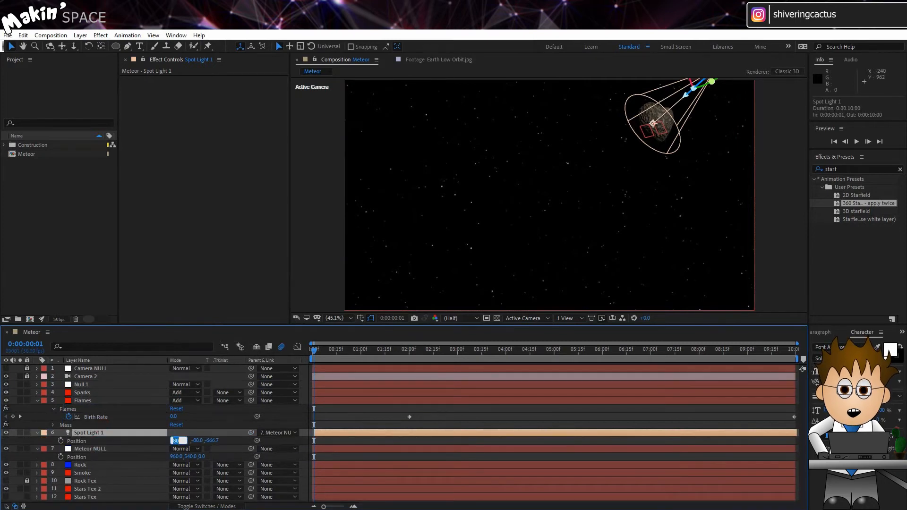
key(Return)
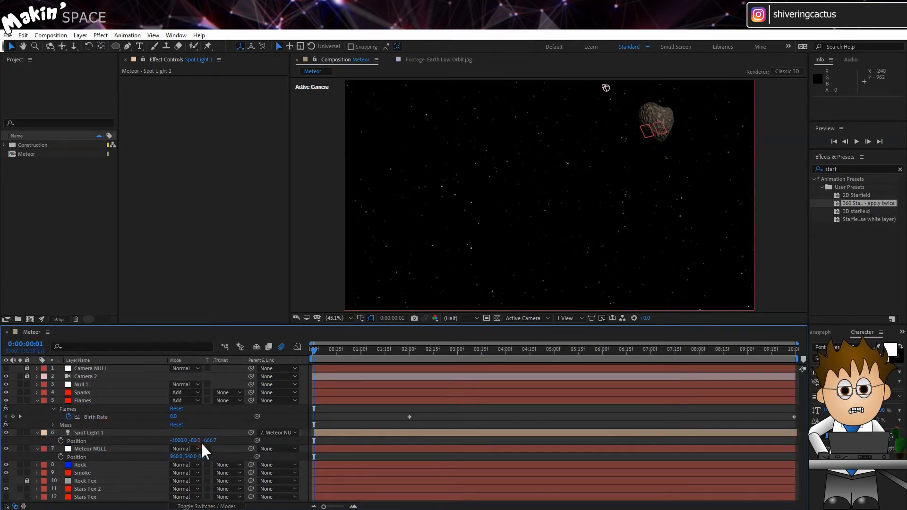
key(Return)
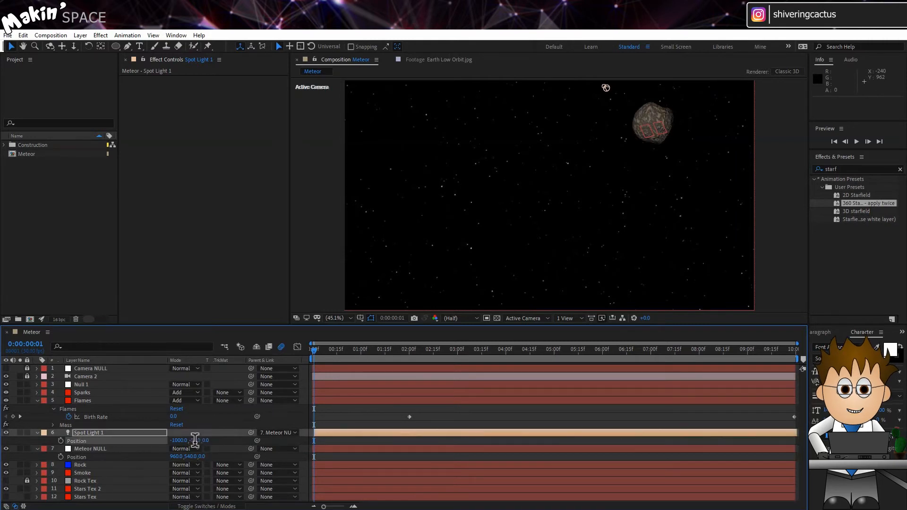
Step: Set the Intensity of Spot Light 1 to 200% in its Light Options
click(38, 434)
scroll(48, 457, down, 3)
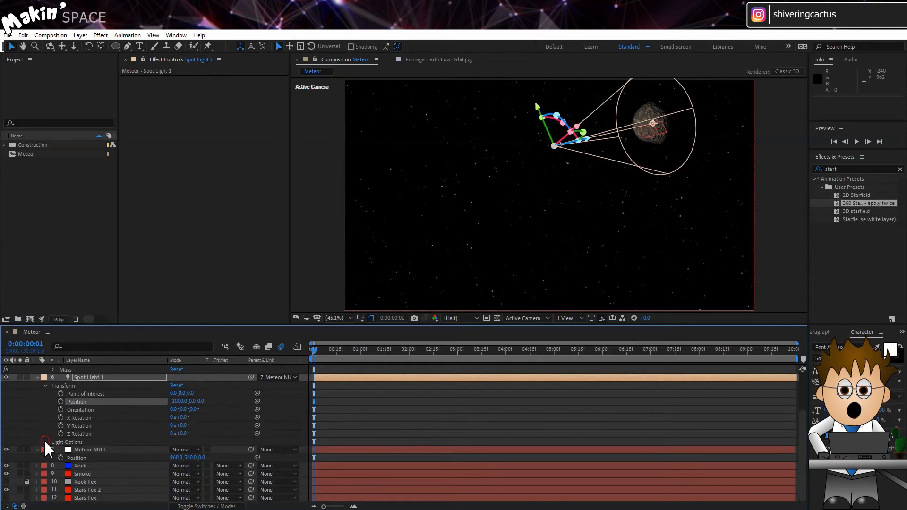
click(46, 443)
scroll(71, 451, down, 1)
click(172, 427)
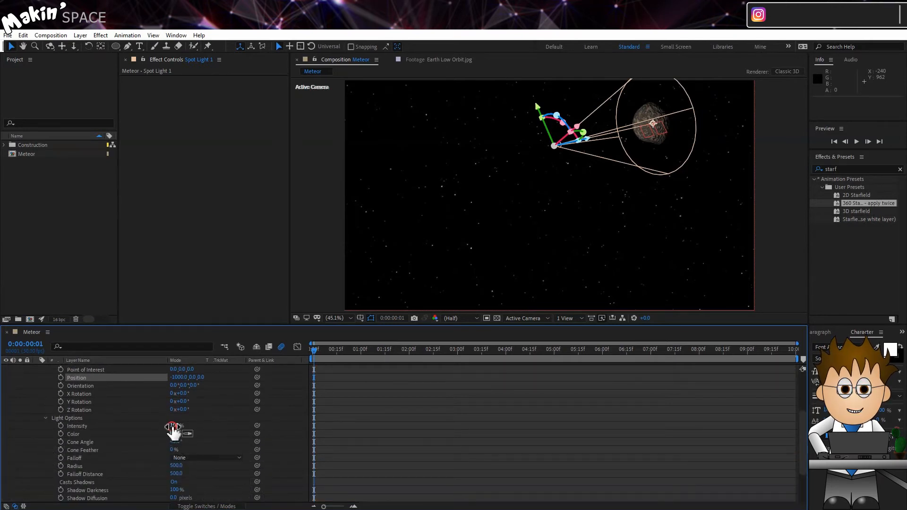
text(200)
key(Return)
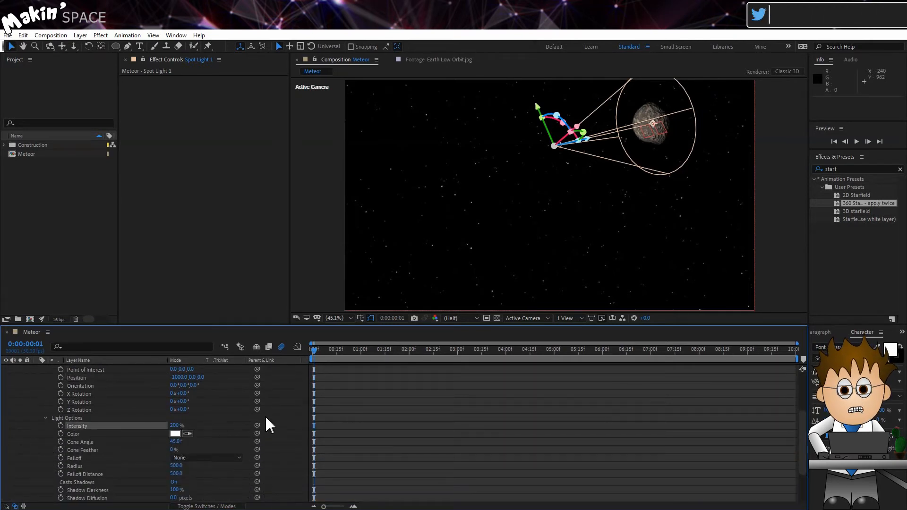
Step: Add a white Color keyframe to Spot Light 1 at 0:00:00:01
scroll(245, 426, up, 2)
click(60, 482)
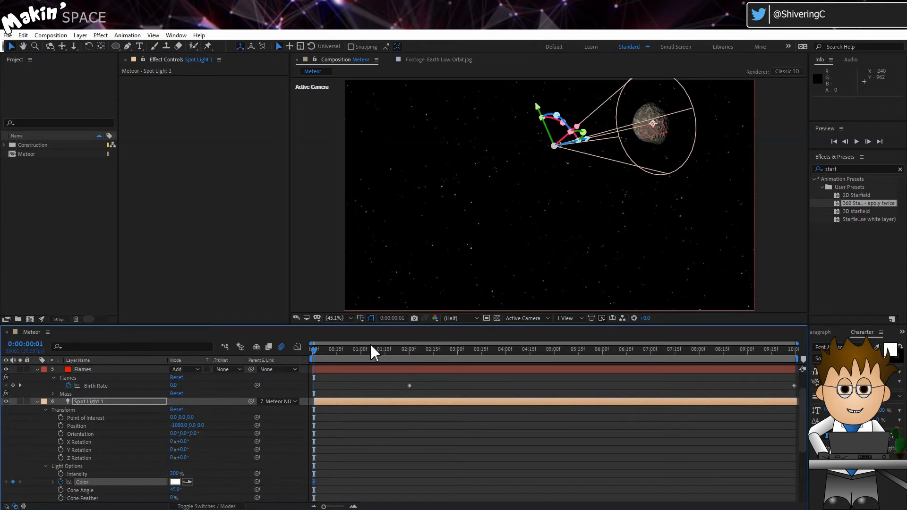
Step: Add an orange Color keyframe to Spot Light 1 at 0:00:03:00
click(457, 353)
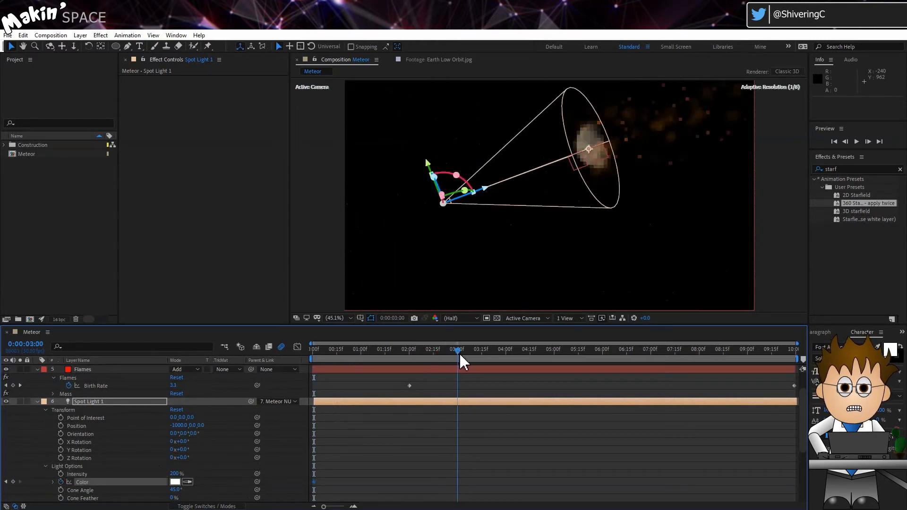
click(175, 483)
click(199, 380)
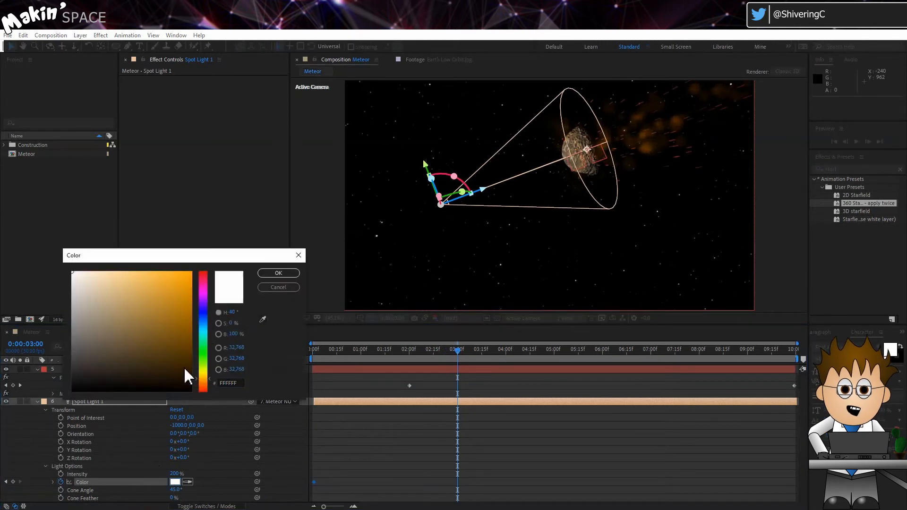
drag(144, 326, 240, 258)
click(281, 273)
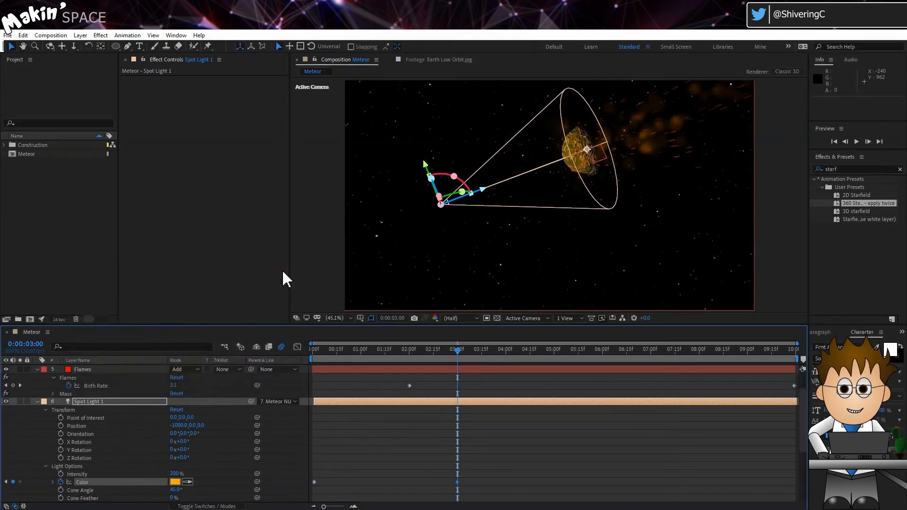
Step: Preview the spot light's colour animation from the start of the composition and collapse the light's properties
key(Return)
key(space)
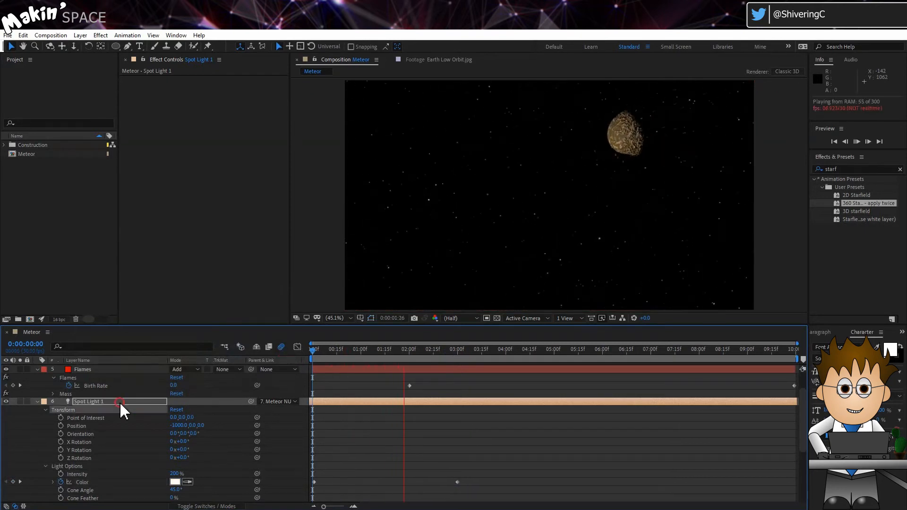
key(u)
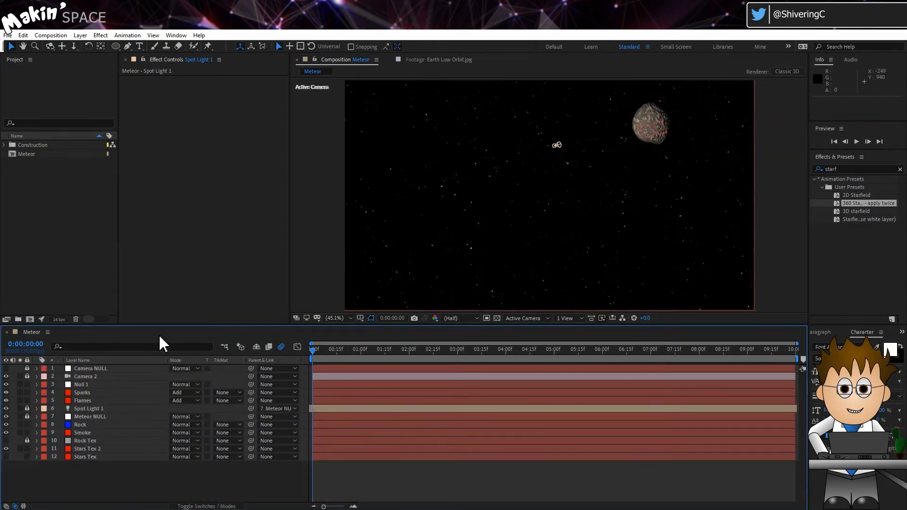
Step: Create a new composition-sized solid layer coloured black (000000) above all the other layers
click(81, 35)
click(88, 47)
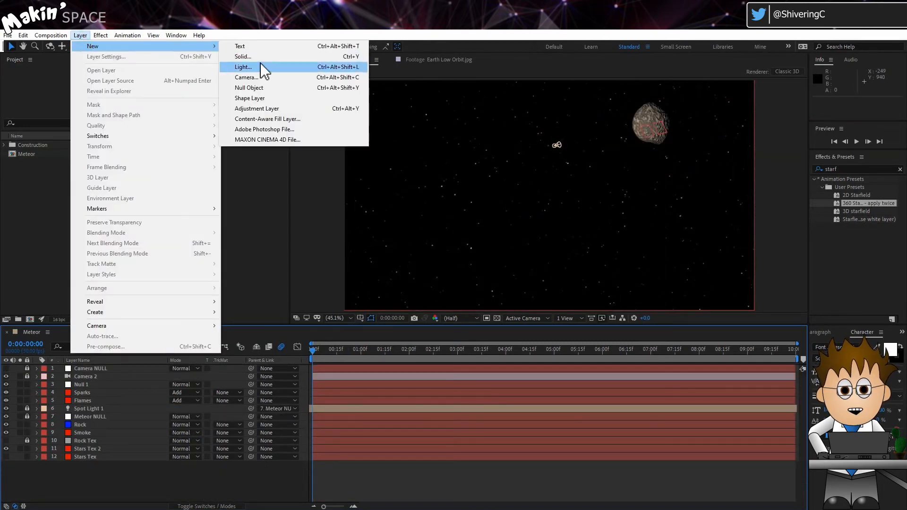
click(243, 56)
click(217, 287)
text(000000)
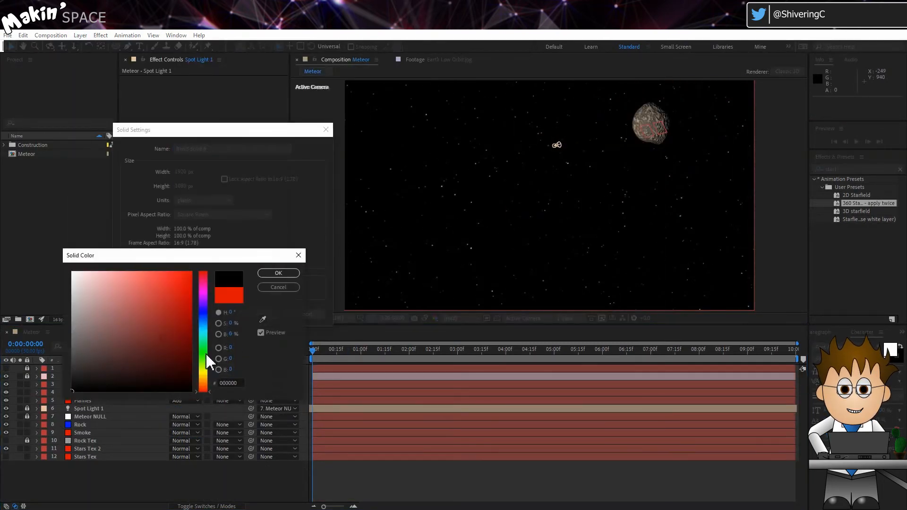
click(279, 273)
click(261, 315)
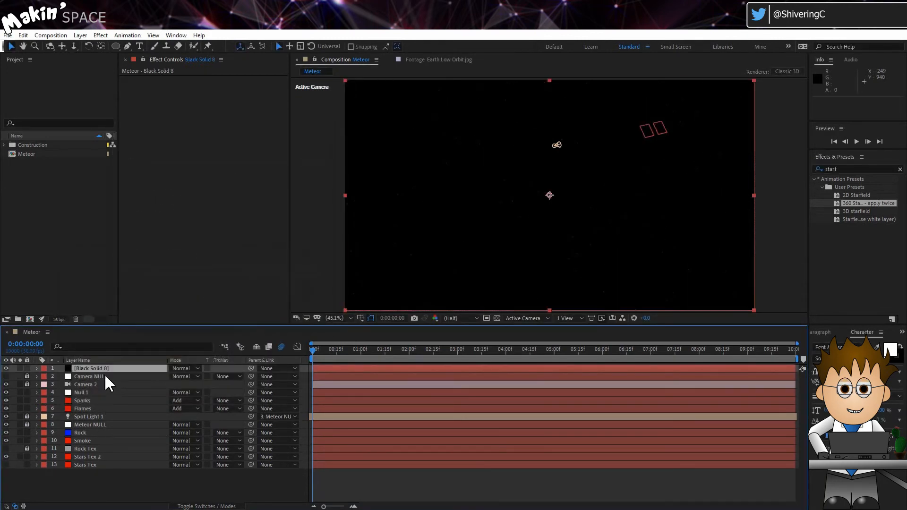
Step: Rename the new black solid layer as Flame Tex
key(Return)
text(Flame Te)
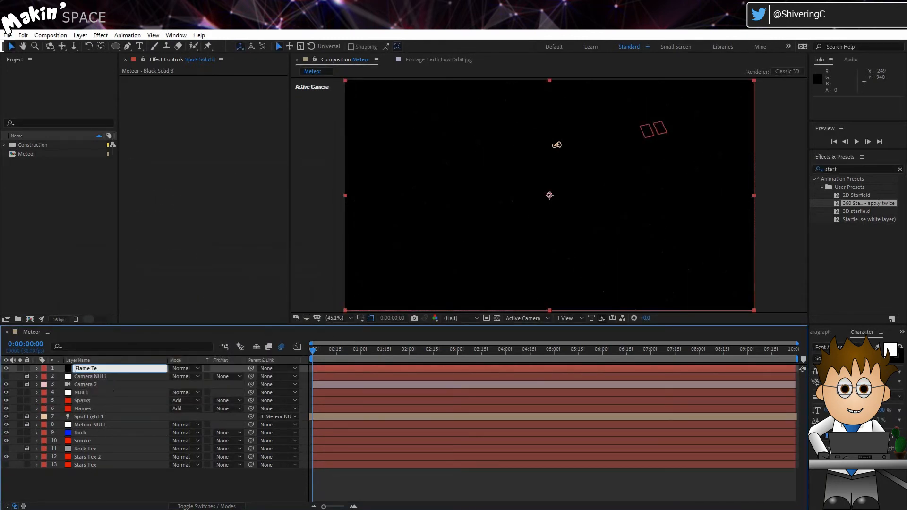
text(x)
key(Return)
Step: Apply the Video Copilot Saber effect to the Flame Tex layer and choose its Inferno preset
click(101, 35)
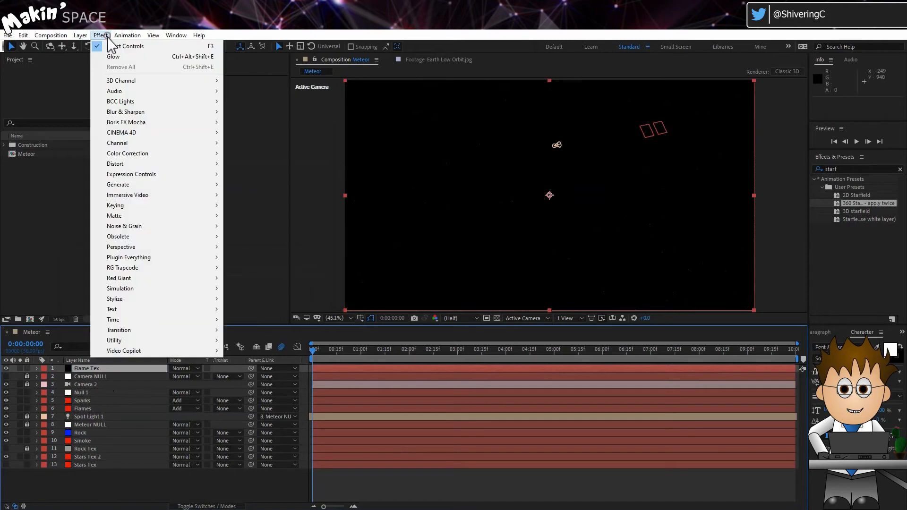
mouse_move(172, 351)
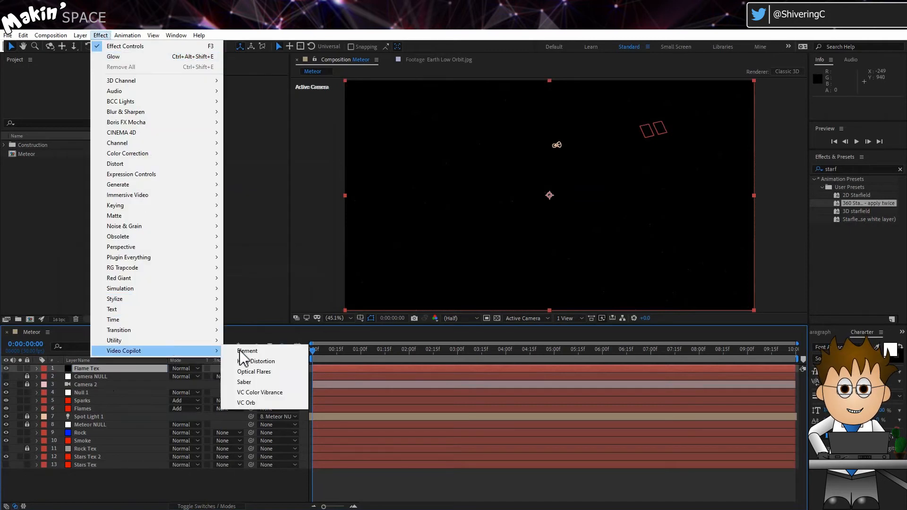
click(283, 385)
click(259, 89)
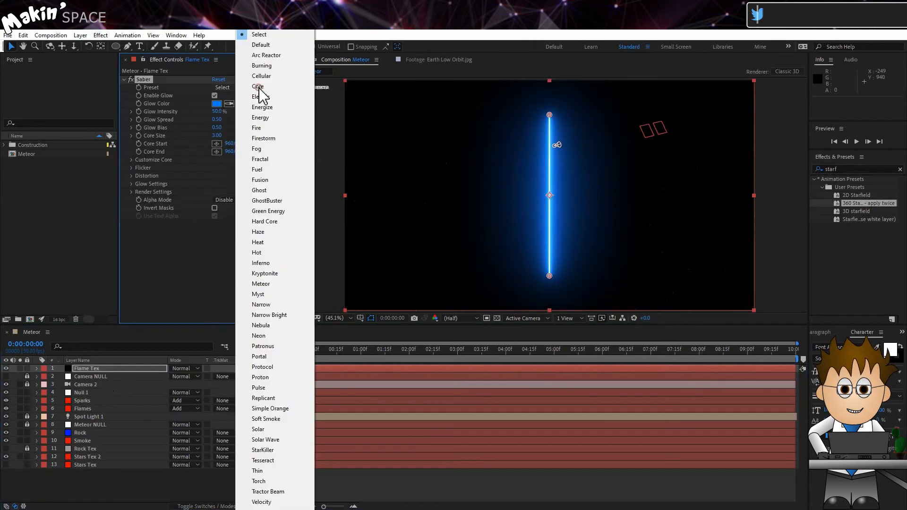
click(283, 263)
Step: Set Saber's Core Start to 0, 50 and its Core End to 1920, 50 on the Flame Tex layer
click(230, 144)
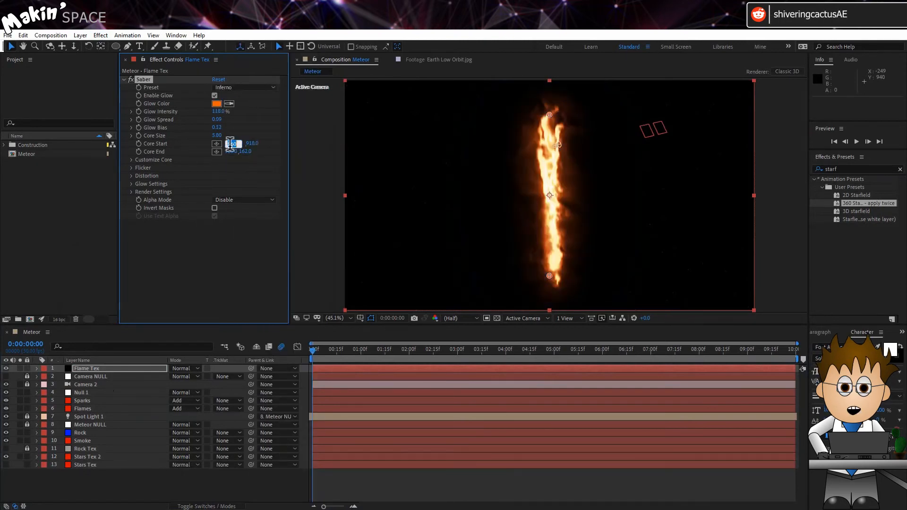
text(0)
click(244, 145)
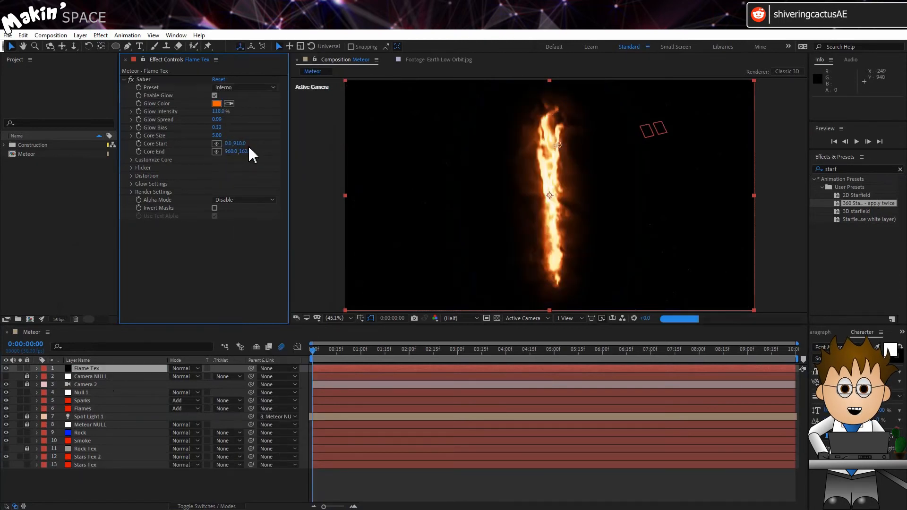
text(50)
key(Return)
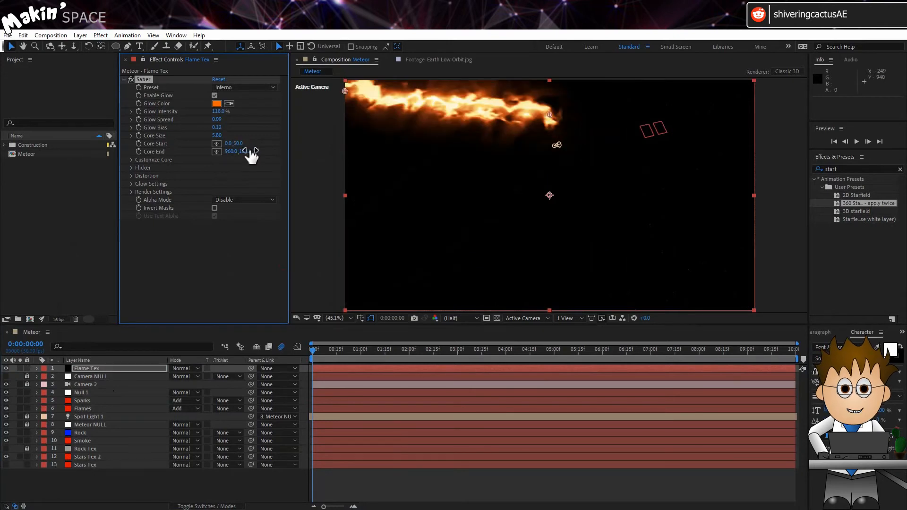
click(231, 151)
text(1920)
key(Tab)
text(50)
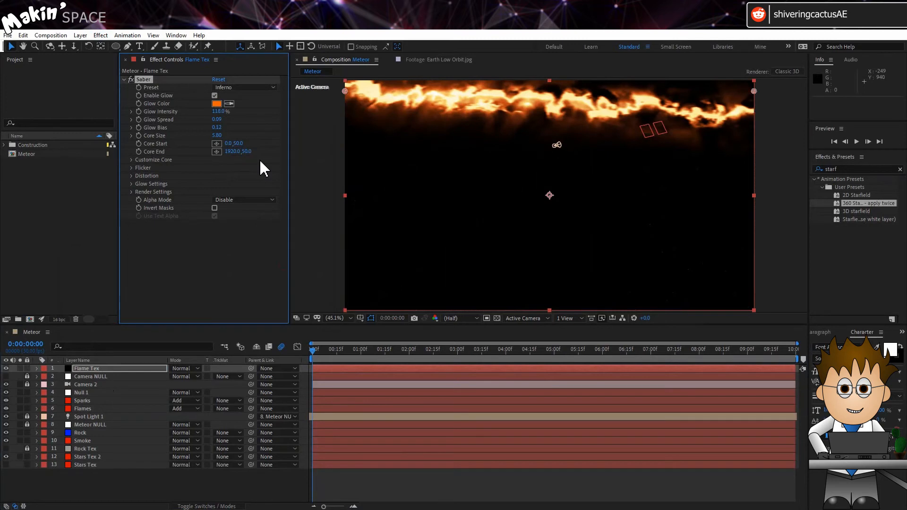
Step: Set Saber's Glow Spread to 0.20, Glow Bias to 1.54 and Core Size to 10
click(218, 120)
text(0.2)
key(Return)
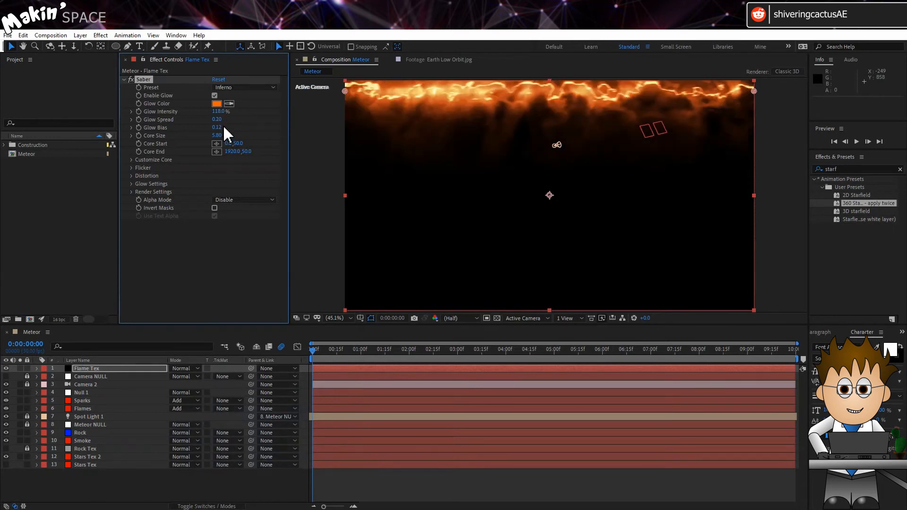
click(220, 127)
key(Return)
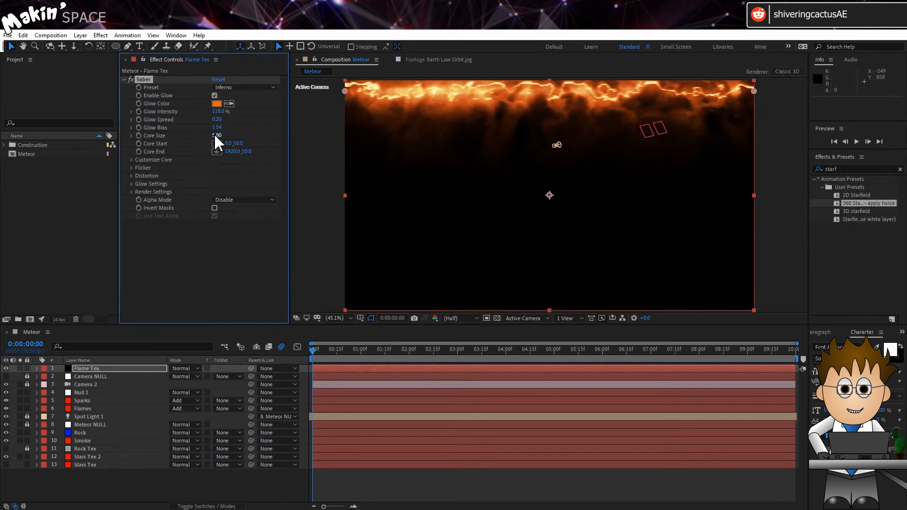
click(218, 136)
text(10)
key(Return)
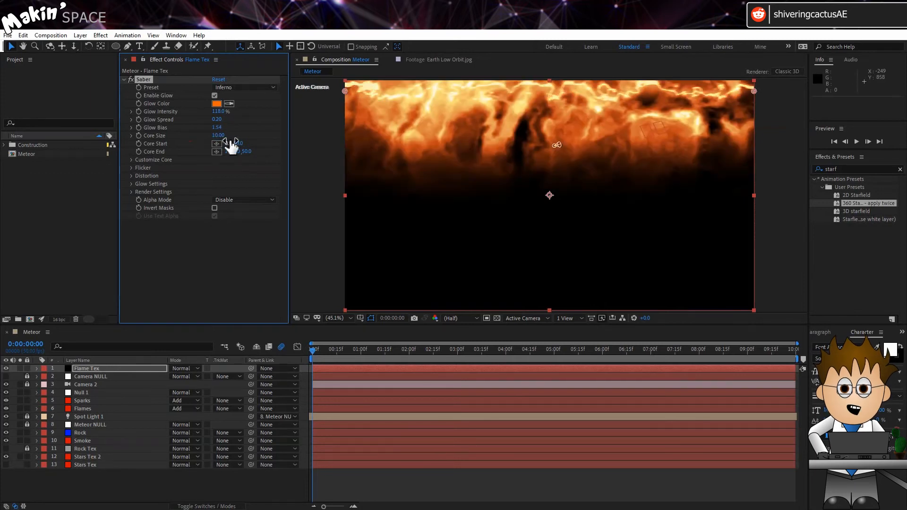
Step: Set Saber's Flicker Intensity to 100% and Flicker Speed to 30
click(131, 167)
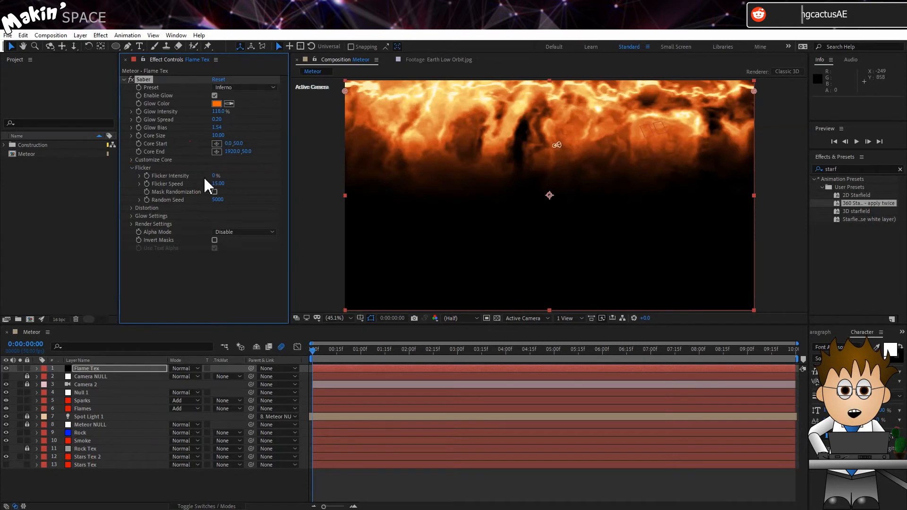
click(219, 176)
key(Return)
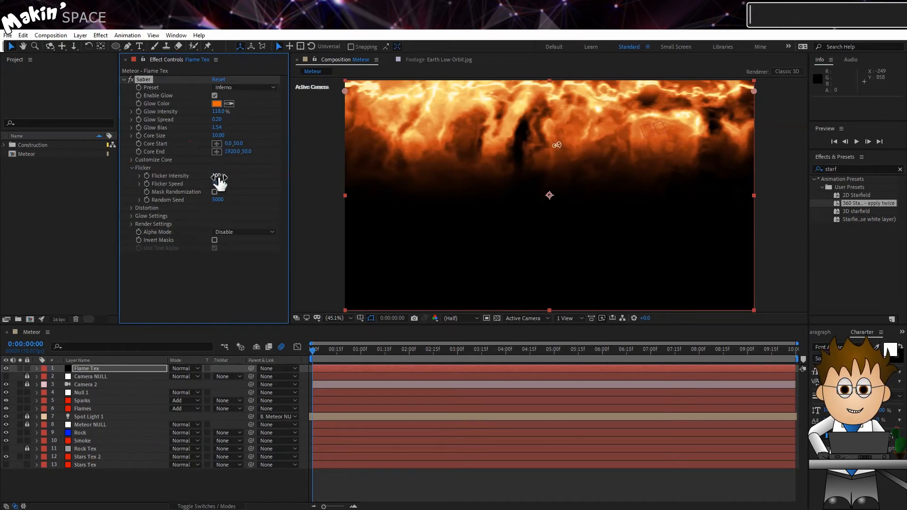
click(221, 184)
text(30)
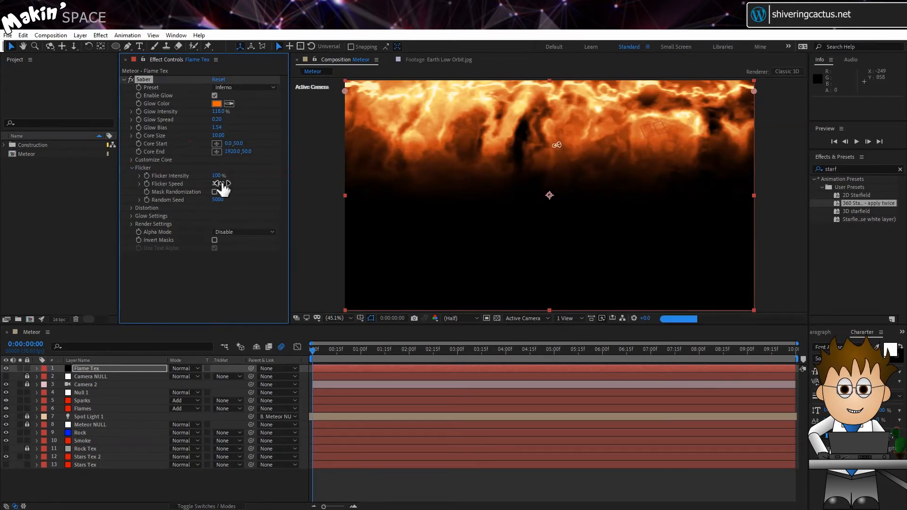
key(Return)
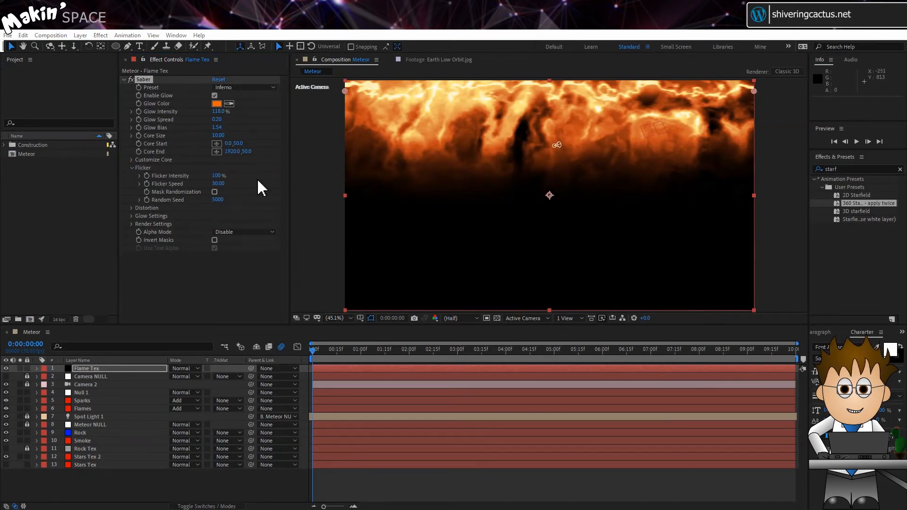
Step: In Saber's Glow Distortion, set Wind Speed to 25, Wind Direction Offset to 90° and Noise Scale to 500
click(131, 209)
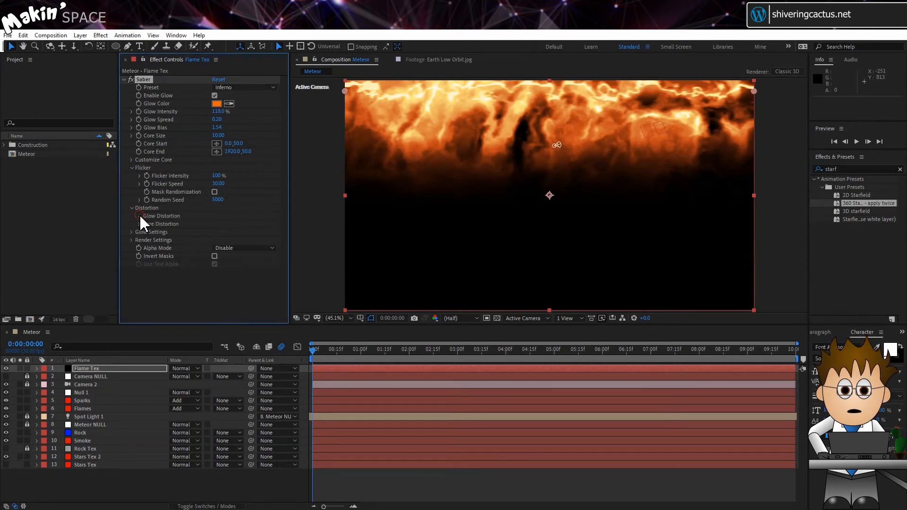
click(139, 216)
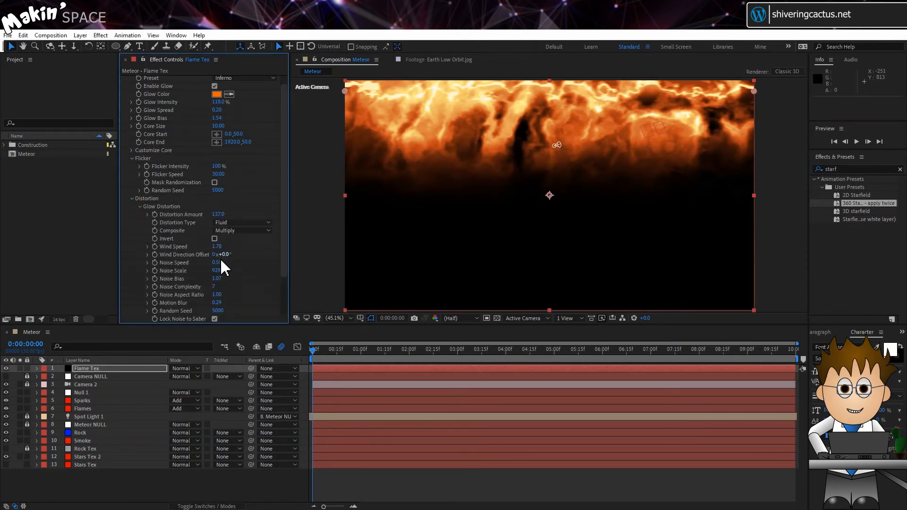
key(Return)
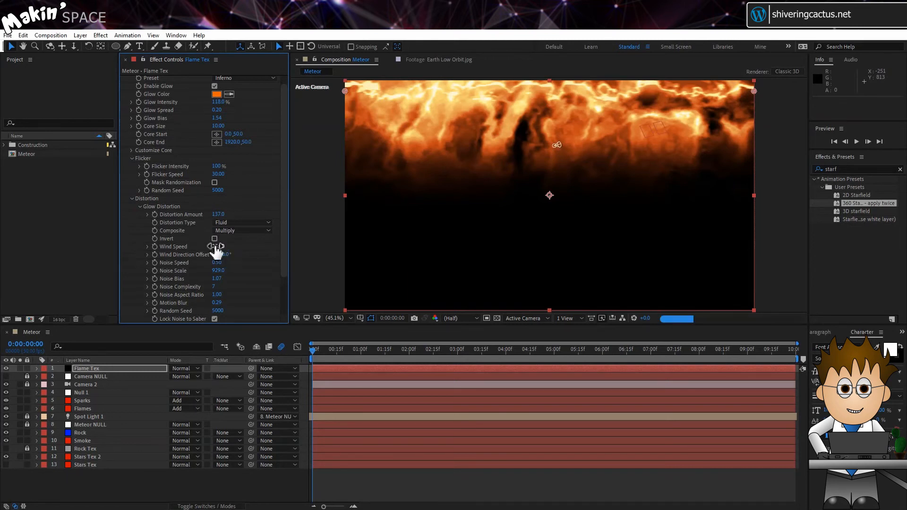
click(226, 255)
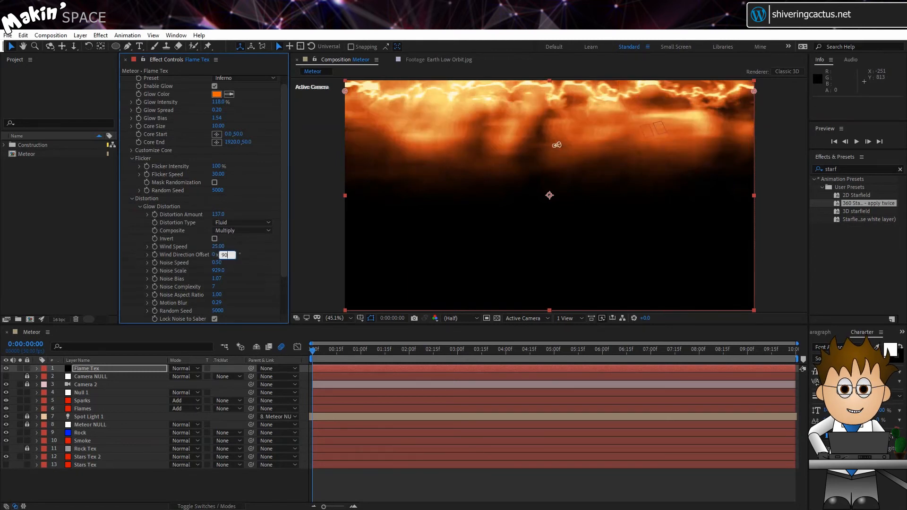
text(90)
key(Return)
click(218, 270)
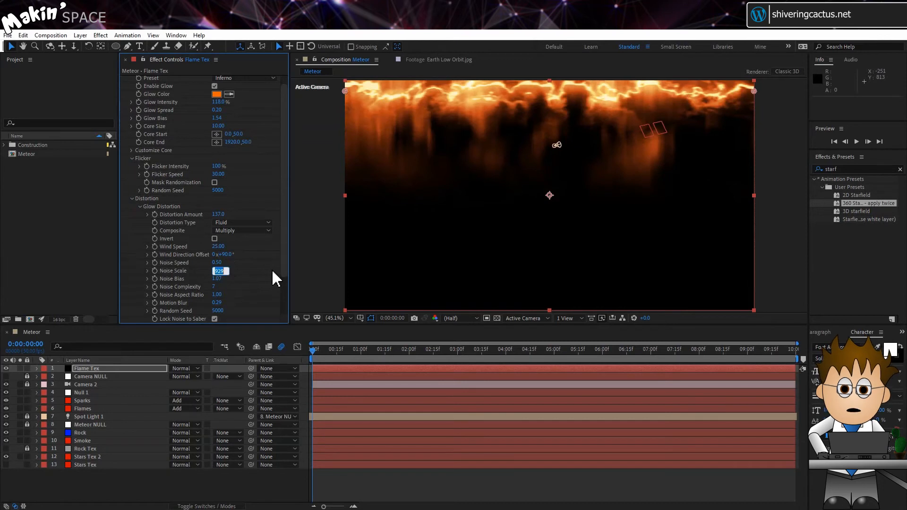
text(500)
key(Return)
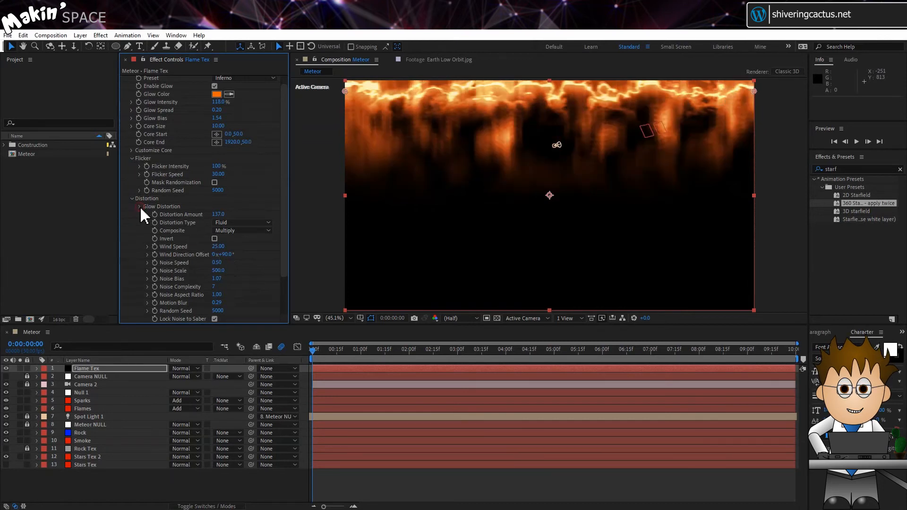
Step: In Saber's Core Distortion, set Wind Speed to 10 and Wind Direction Offset to 90°
click(140, 207)
click(141, 223)
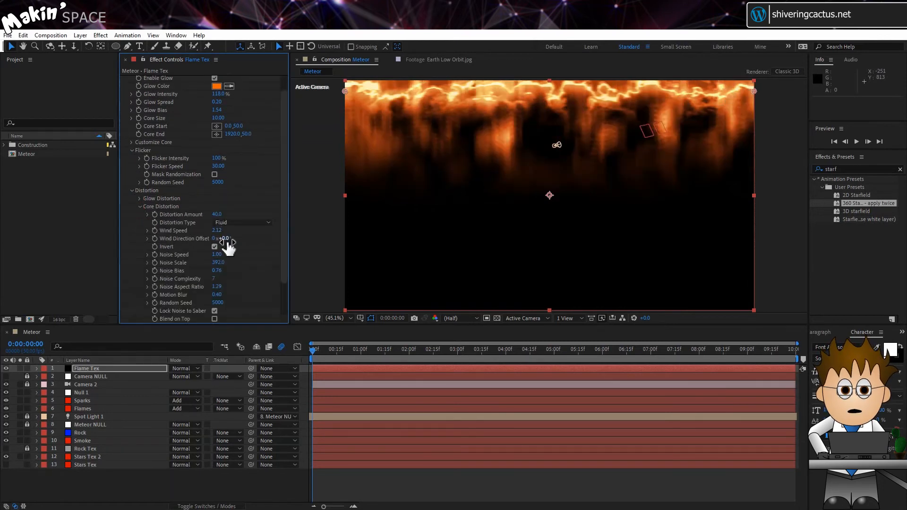
click(220, 231)
text(10)
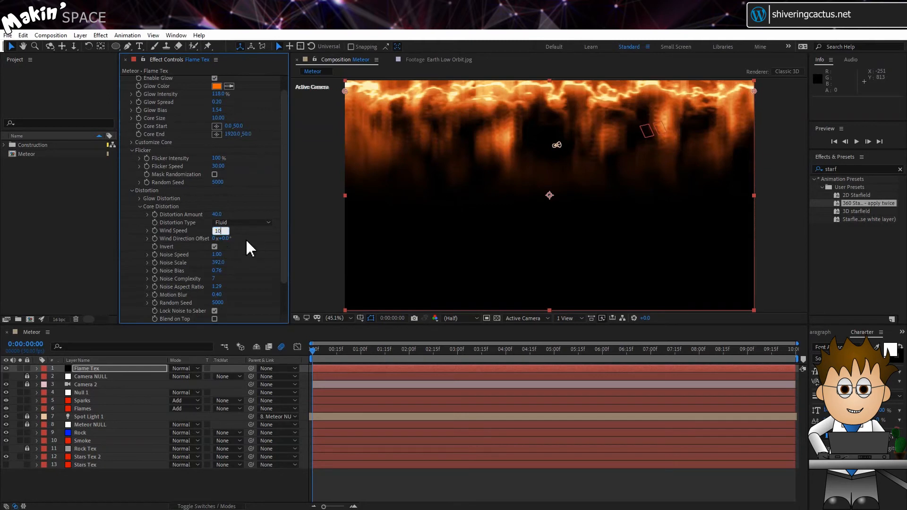
click(227, 238)
text(90)
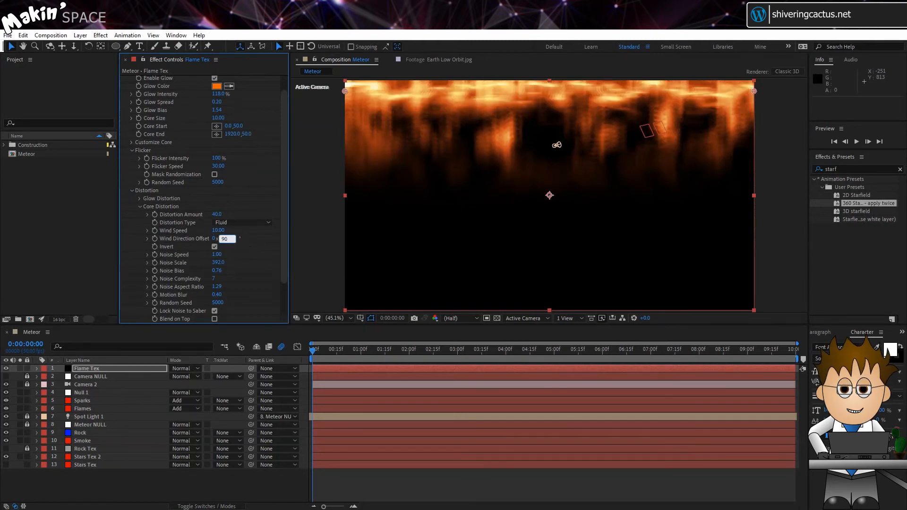
key(Return)
Step: Set the Core Distortion's Noise Speed to 0.5 and Noise Scale to 25
click(218, 255)
text(0.5)
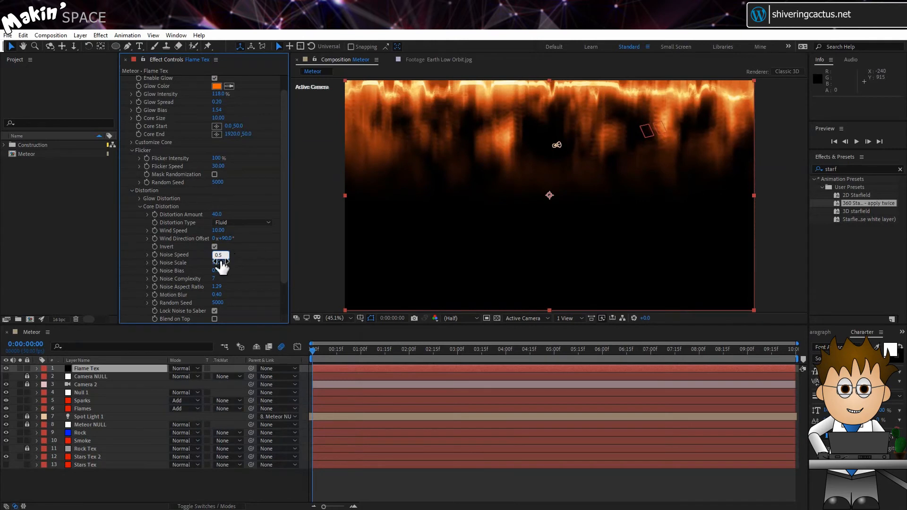
click(220, 262)
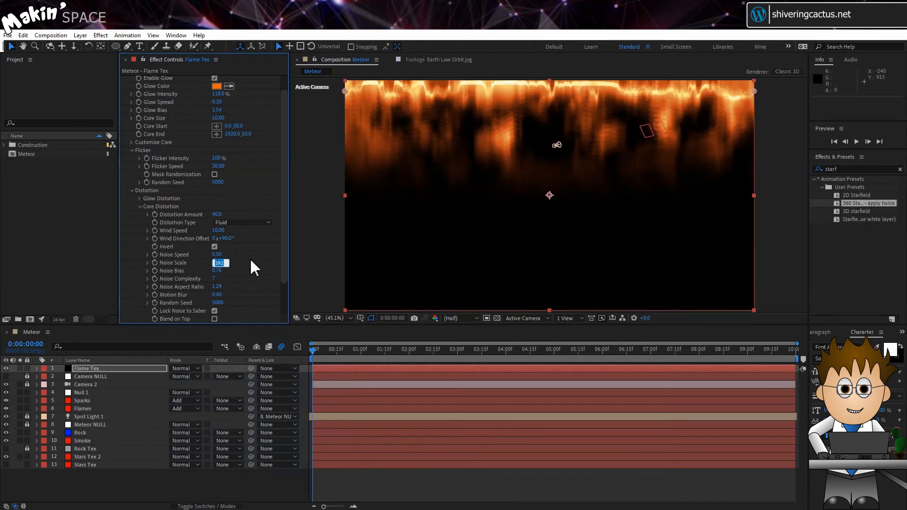
key(Return)
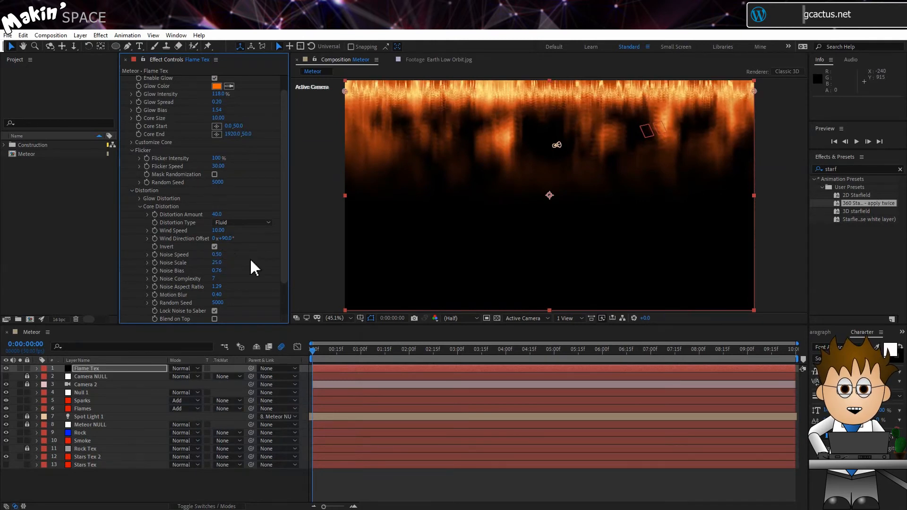
Step: Preview the flame animation, then hide the Flame Tex layer and lock it at the very end of the layer stack
key(space)
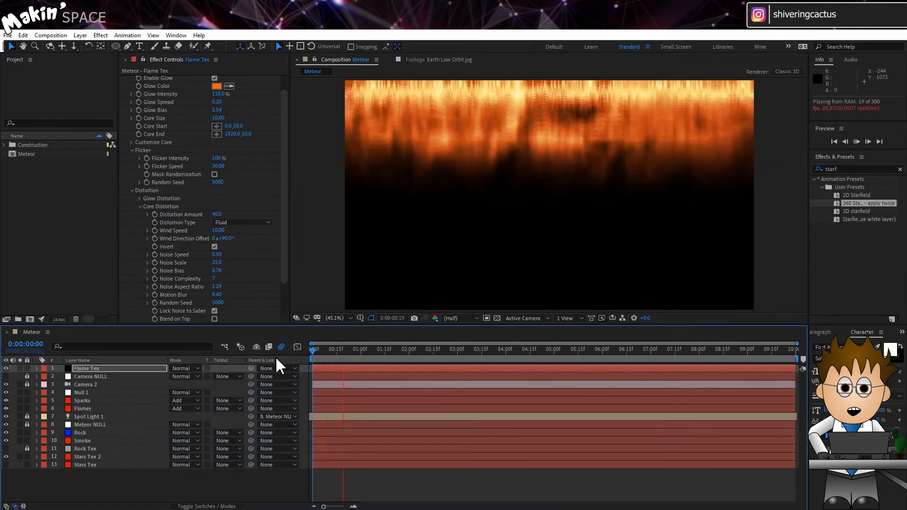
key(space)
click(27, 368)
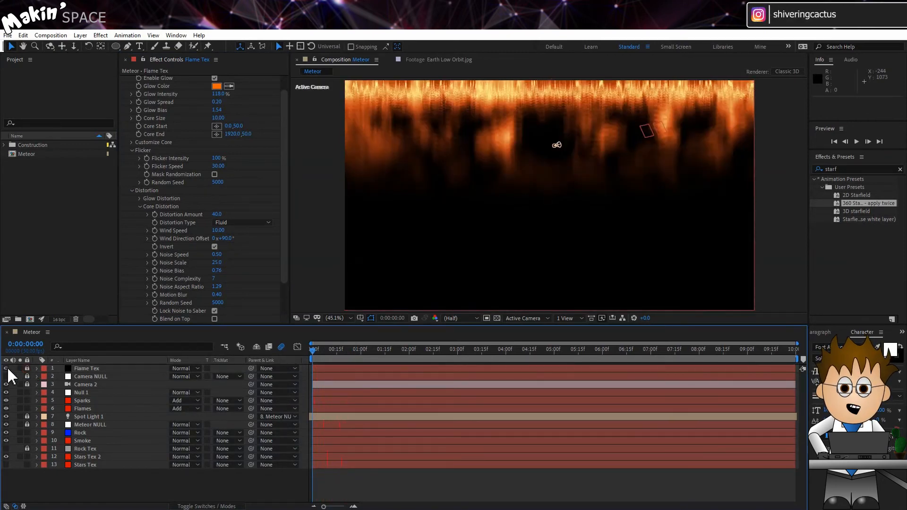
click(6, 369)
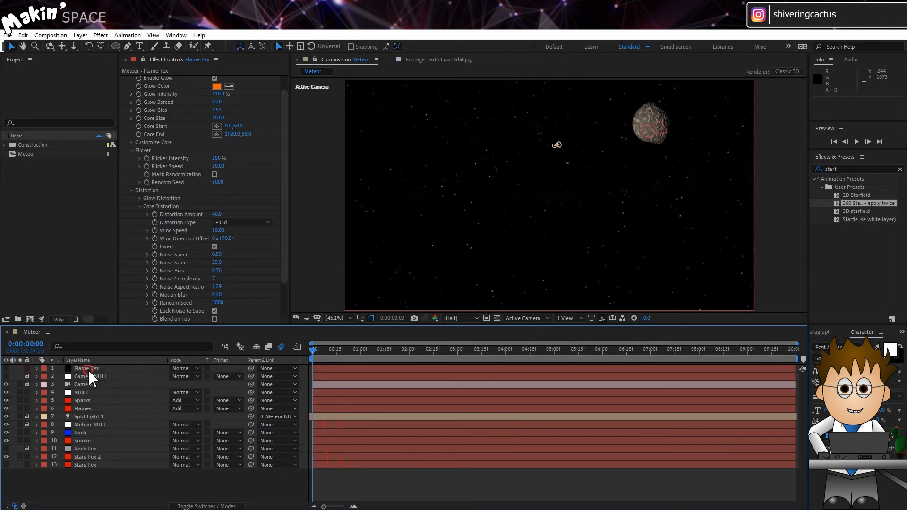
drag(88, 370, 37, 486)
click(27, 464)
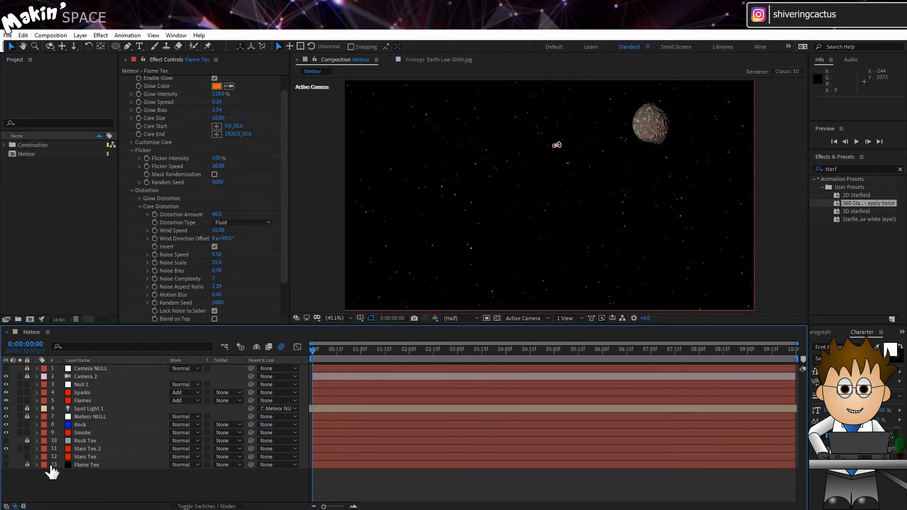
Step: Duplicate the Rock layer and rename the copy Orb Fire
click(116, 425)
click(31, 36)
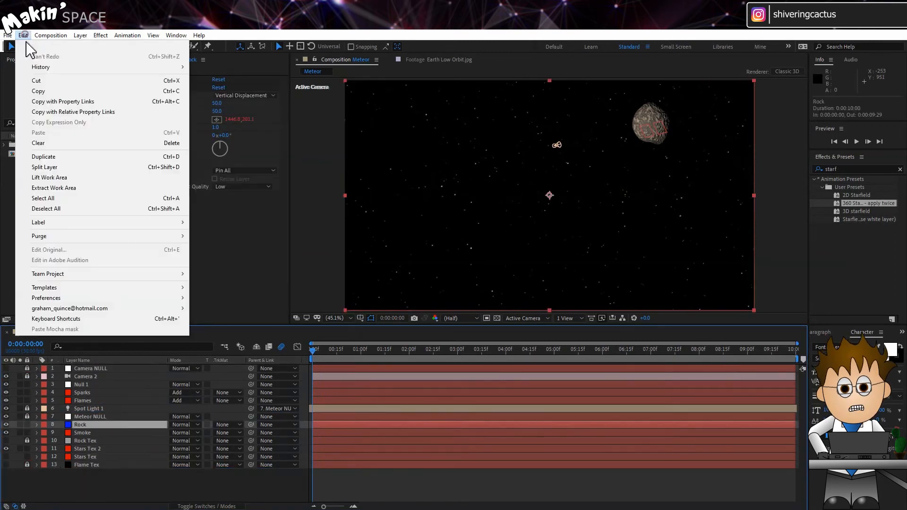
click(65, 162)
key(Return)
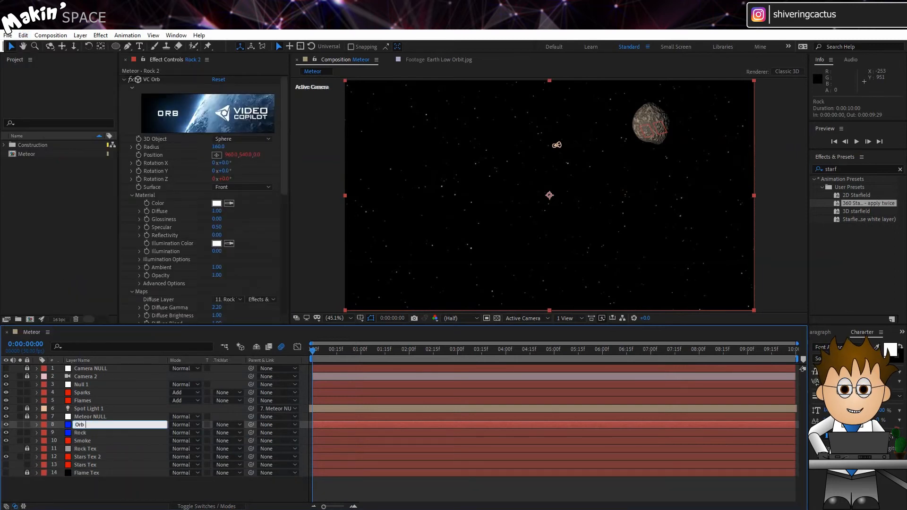
key(Return)
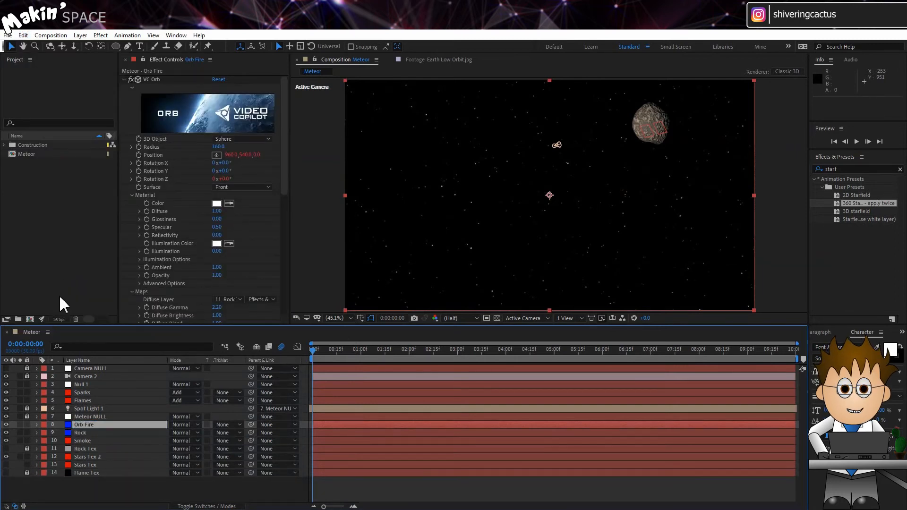
Step: Solo Orb Fire against the transparency grid and set its VC Orb to a Hemisphere with a Radius of 210
click(19, 425)
click(253, 138)
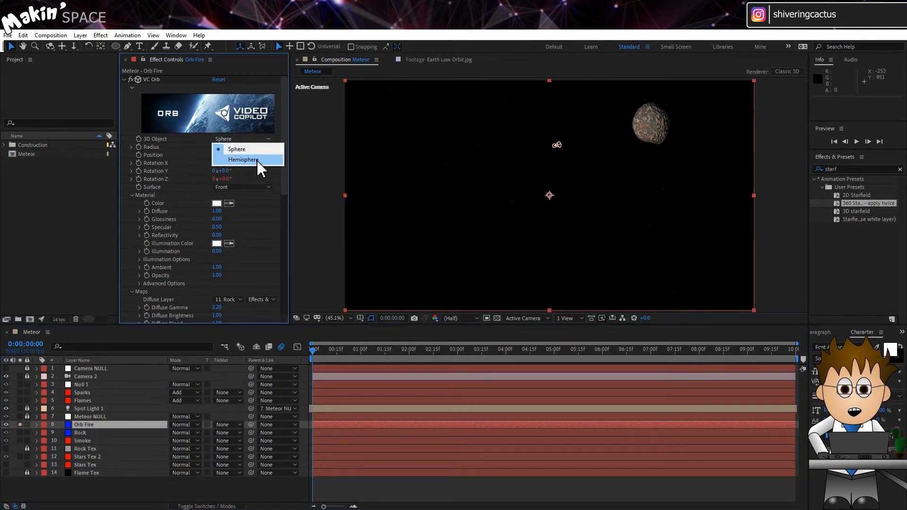
click(257, 160)
click(226, 147)
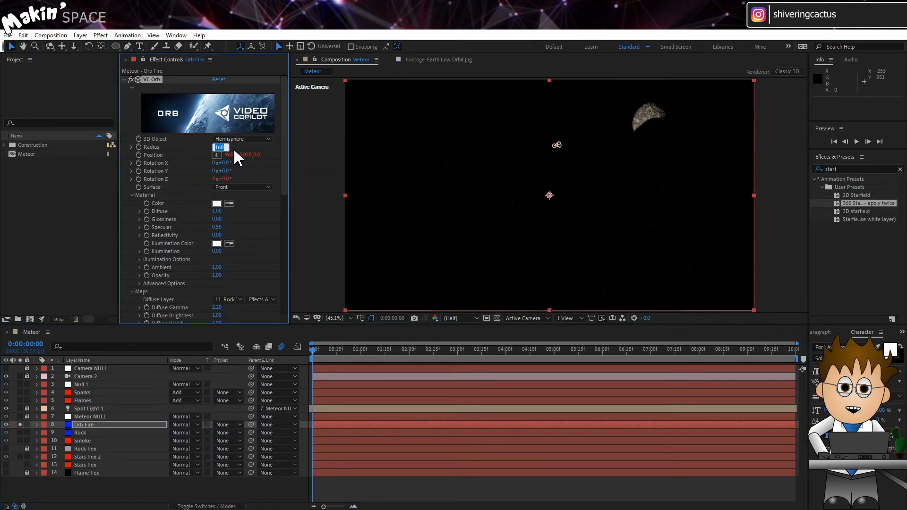
text(210)
key(Return)
click(497, 318)
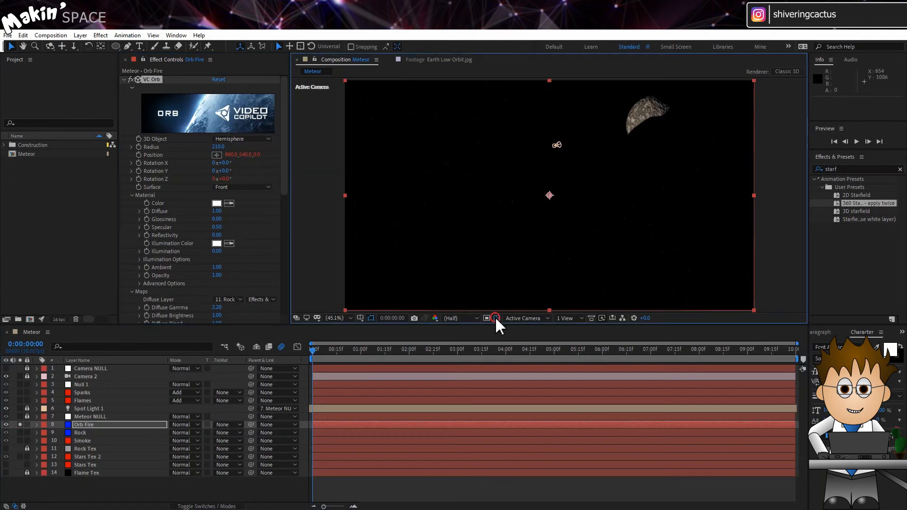
Step: Remove the expression from Orb Fire's VC Orb Rotation Z and keyframe the rotation at -90°
click(141, 181)
click(139, 179)
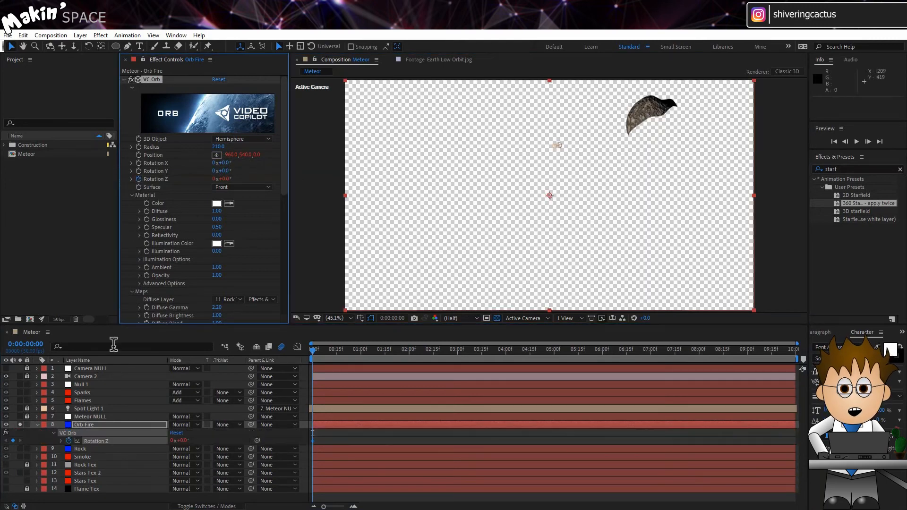
click(60, 441)
click(341, 447)
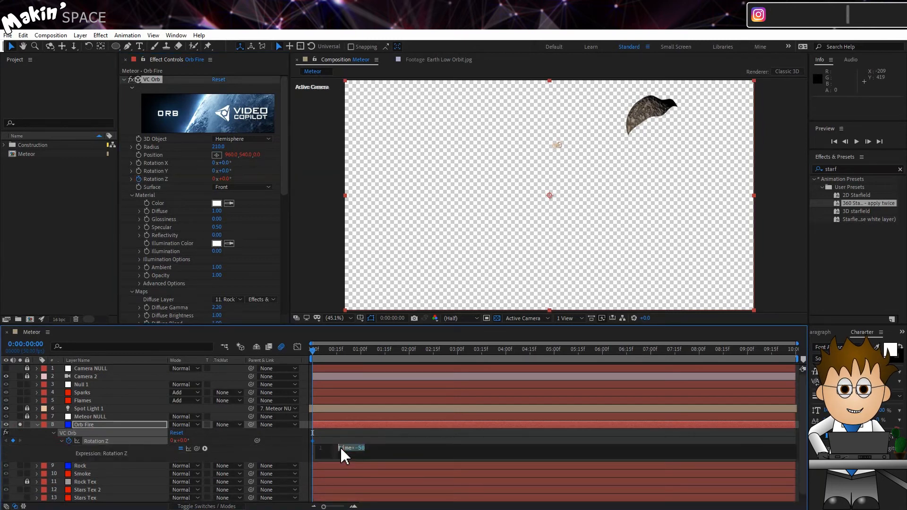
key(Delete)
click(264, 451)
click(181, 441)
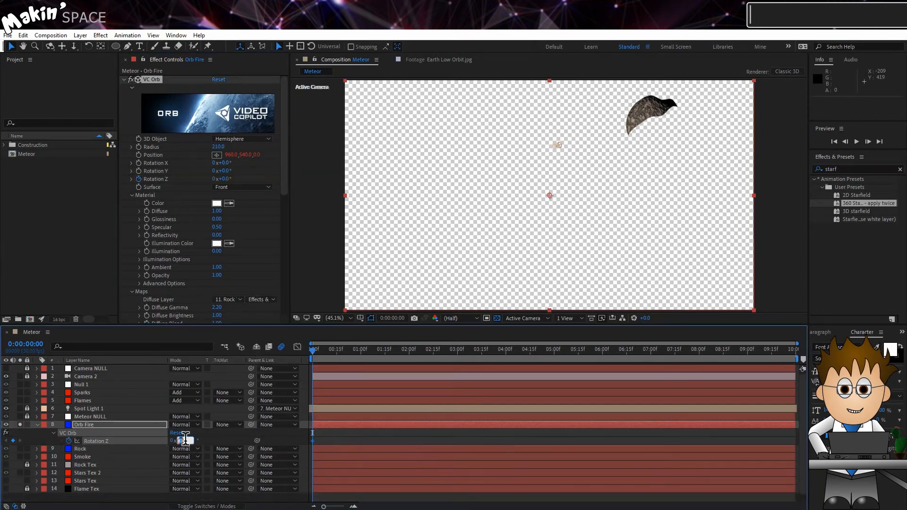
text(-90)
key(Return)
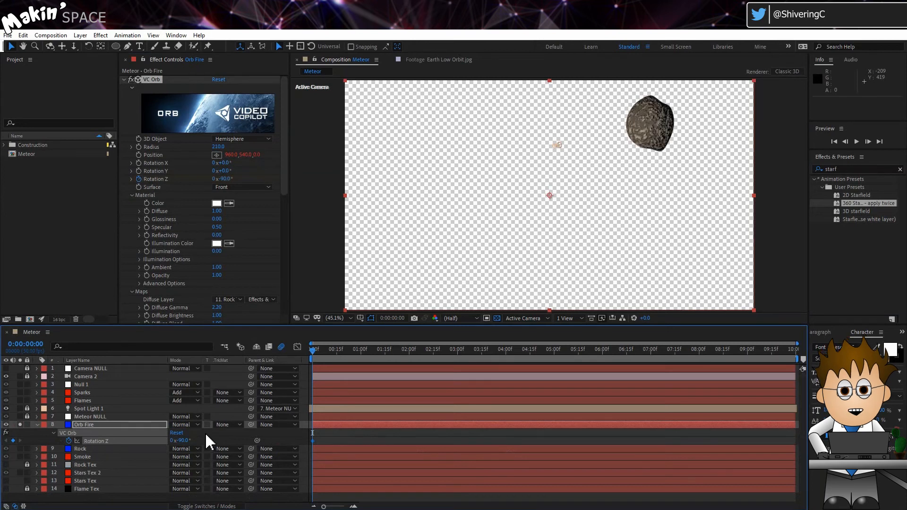
Step: In Orb Fire's VC Orb material, set Glossiness to 1.00 and Specular to 0
scroll(250, 229, down, 3)
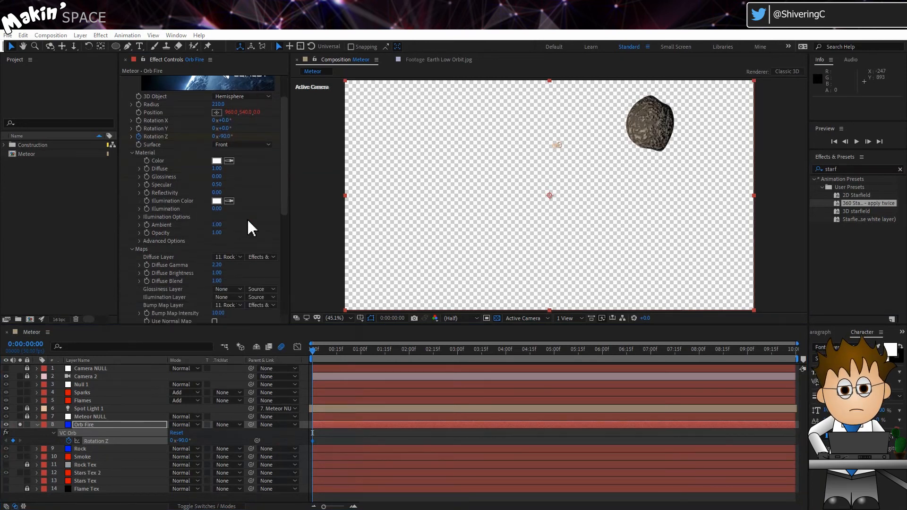
drag(218, 182, 247, 186)
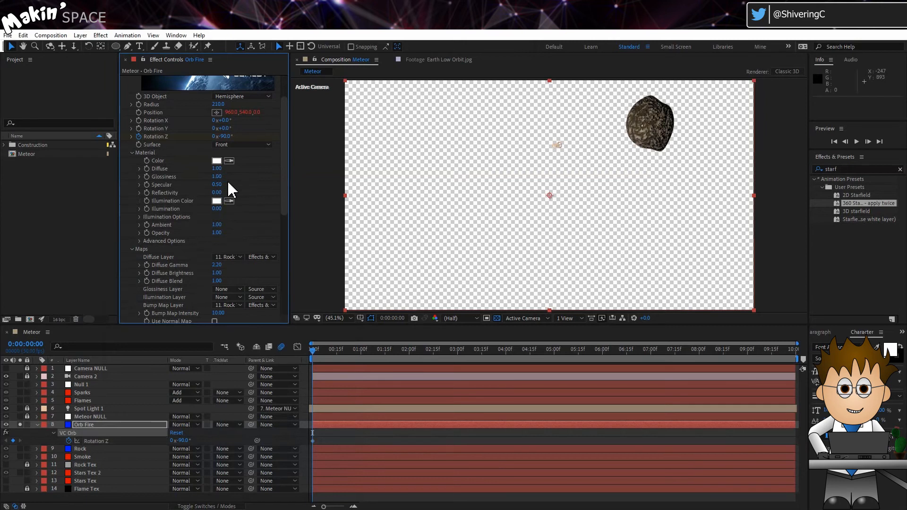
click(218, 184)
text(0)
key(Return)
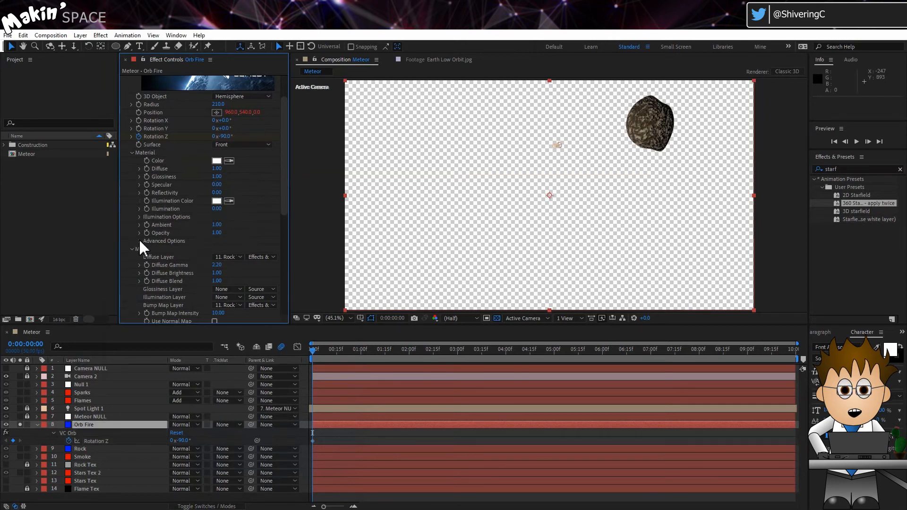
Step: In the orb material's Advanced Options, set Edge Feather to 1 and Edge Shrink to 0.25
click(139, 241)
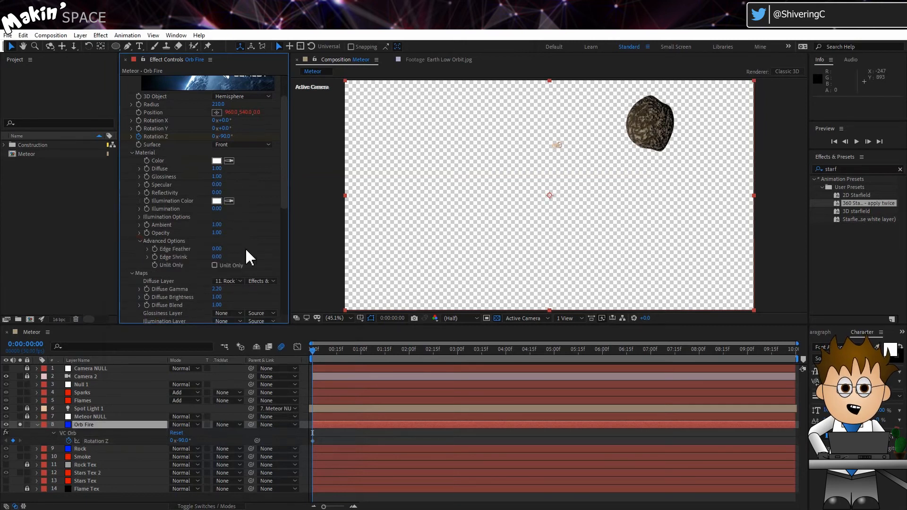
click(216, 248)
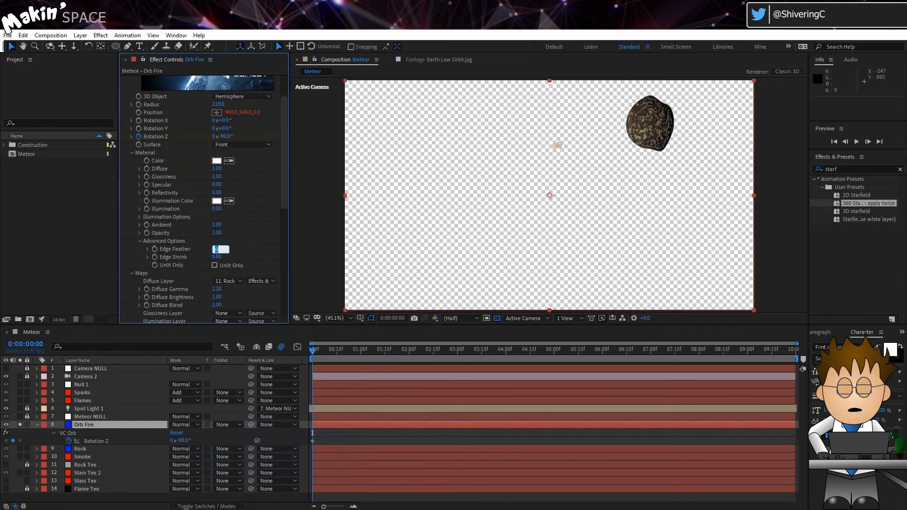
text(1)
key(Tab)
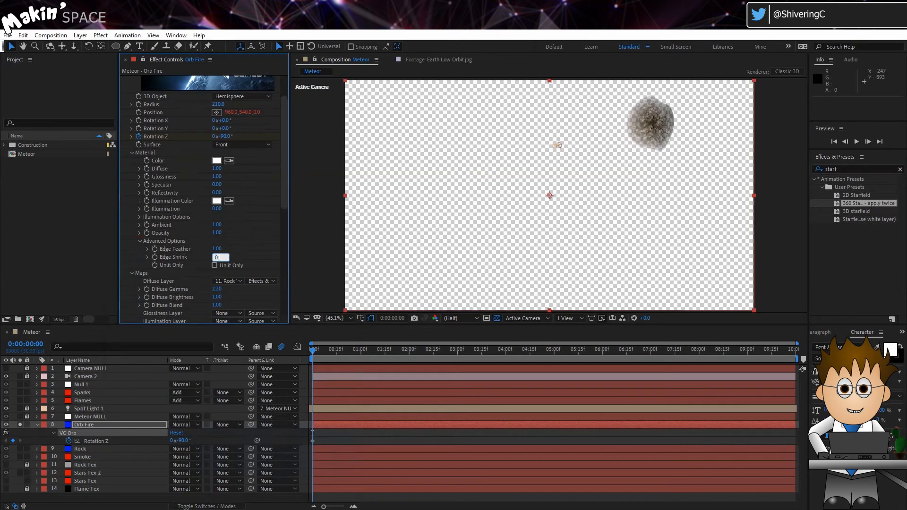
key(Return)
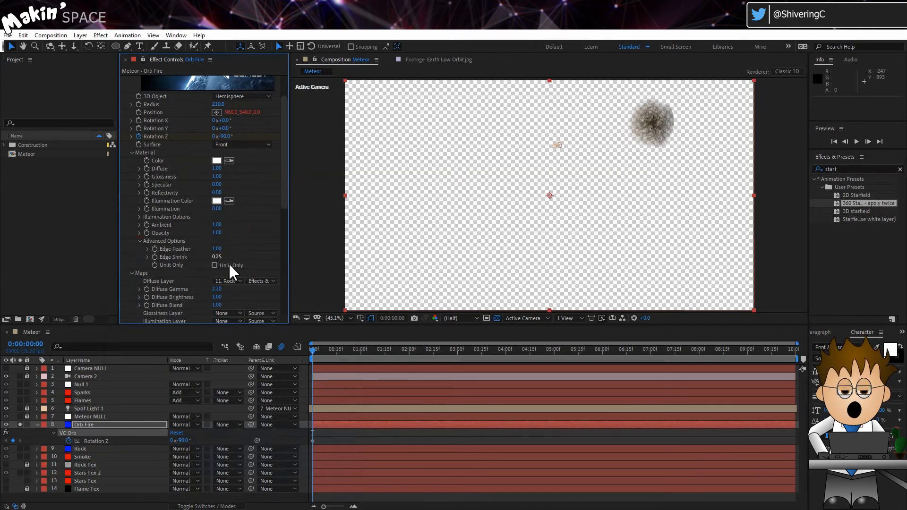
Step: Map the orb with Flame Tex as Diffuse Layer, no Bump Map Layer and a Spherical UV Type
click(232, 281)
click(259, 419)
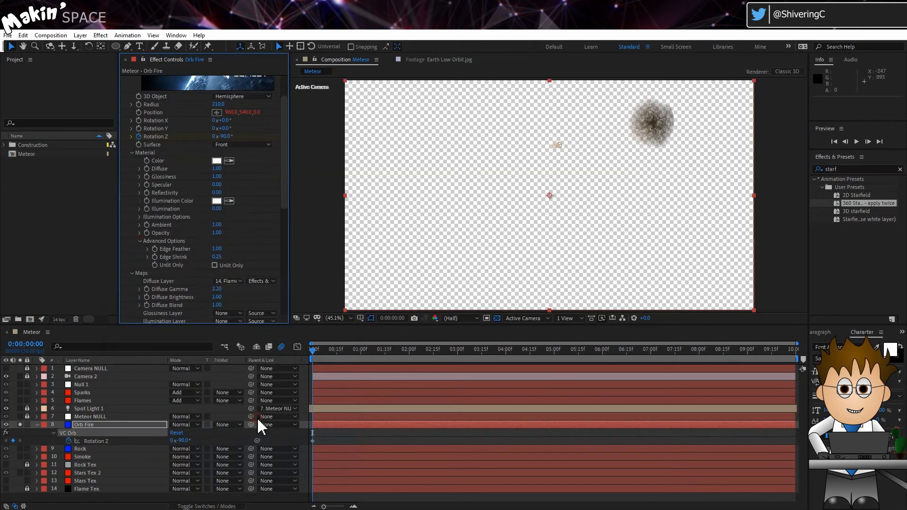
scroll(205, 274, down, 3)
click(232, 266)
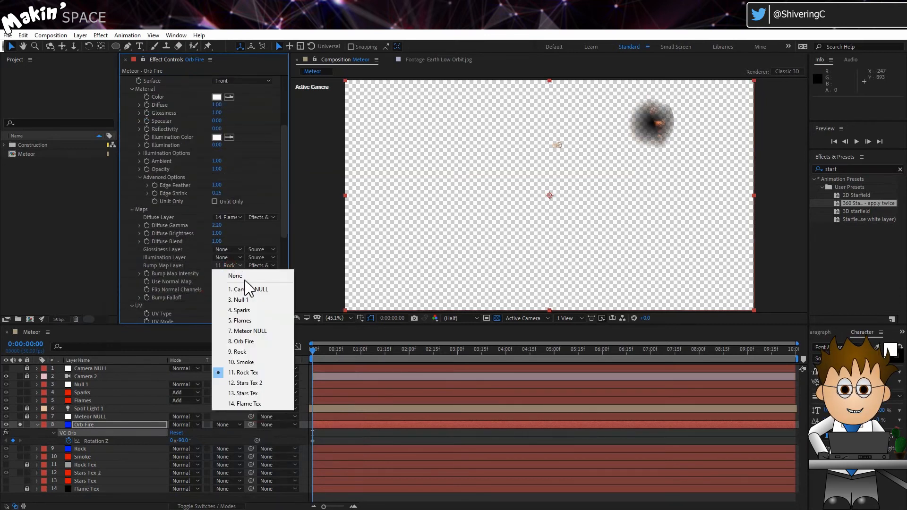
click(238, 278)
click(236, 282)
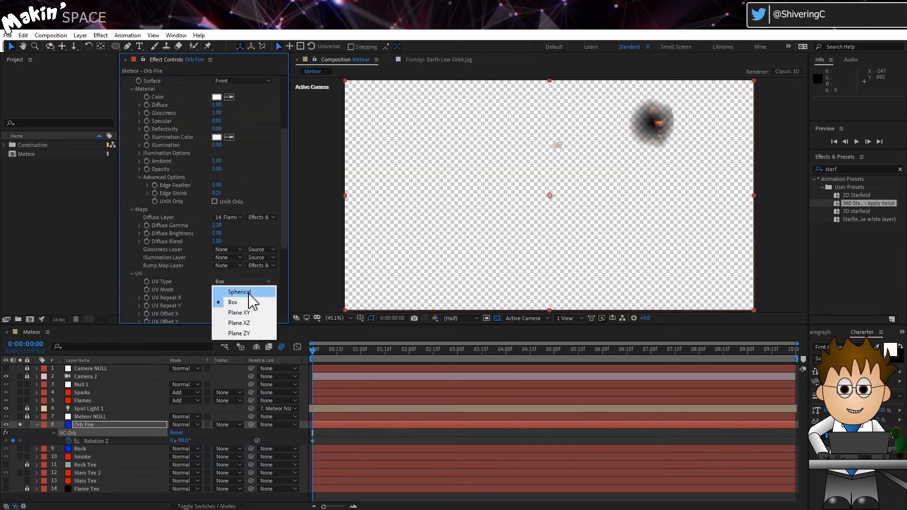
click(243, 292)
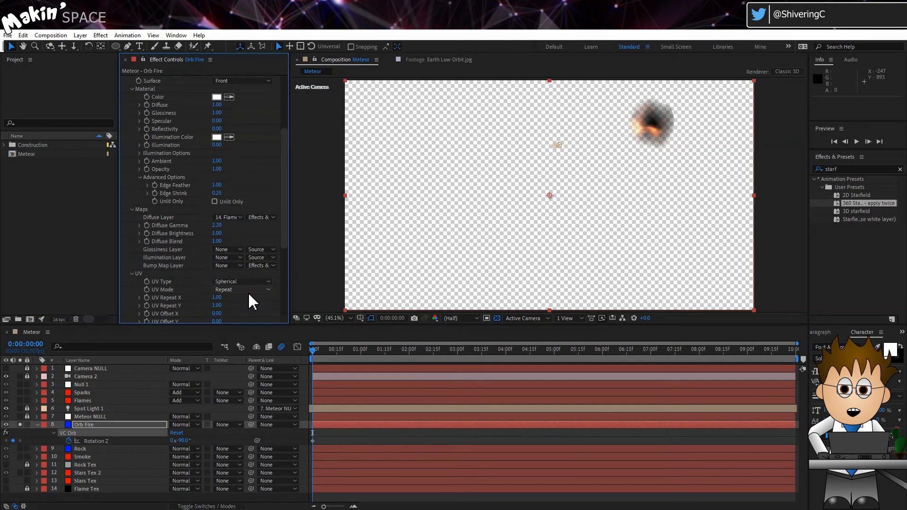
Step: Apply a Stylize Glow effect to Orb Fire with a Glow Radius of 150
click(100, 36)
mouse_move(147, 301)
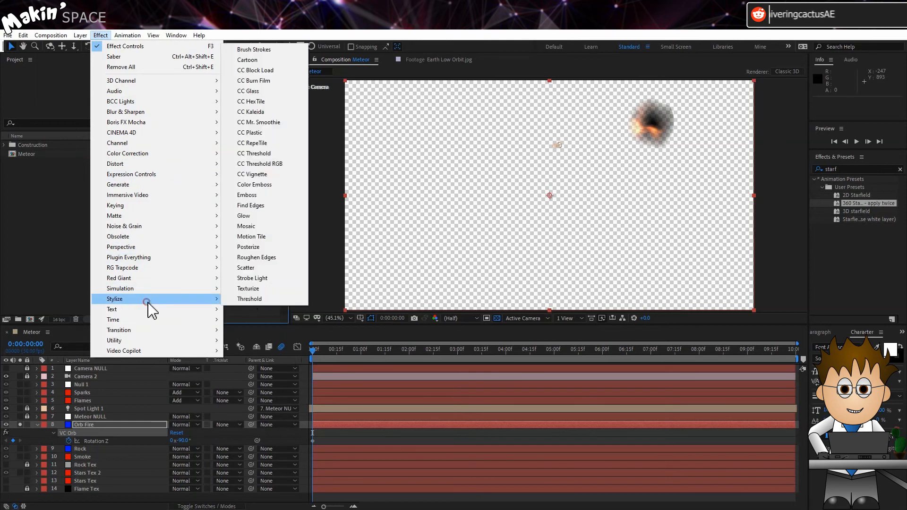
click(258, 216)
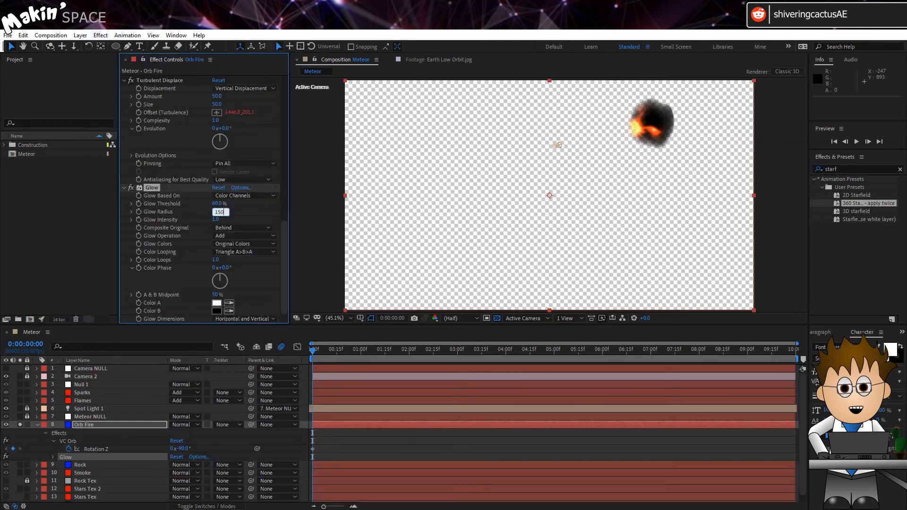
text(150)
key(Return)
Step: Delete the Turbulent Displace effect from Orb Fire
scroll(189, 180, up, 2)
click(166, 124)
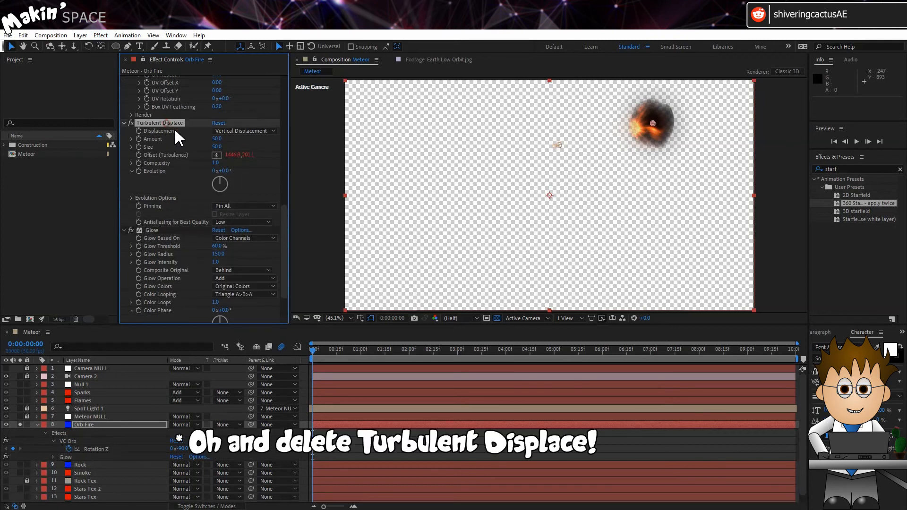
key(Delete)
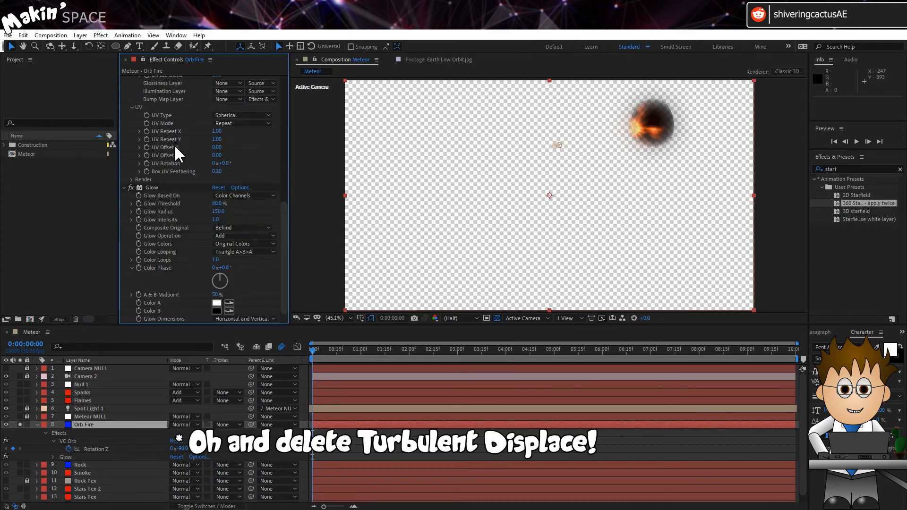
scroll(178, 153, up, 1)
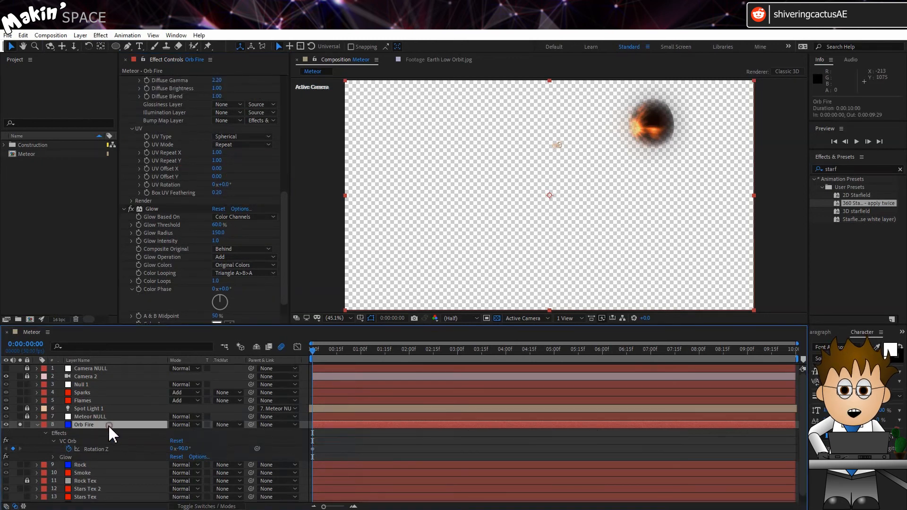
Step: Keyframe Orb Fire's Opacity at 0% at the start of the composition
click(45, 433)
click(45, 441)
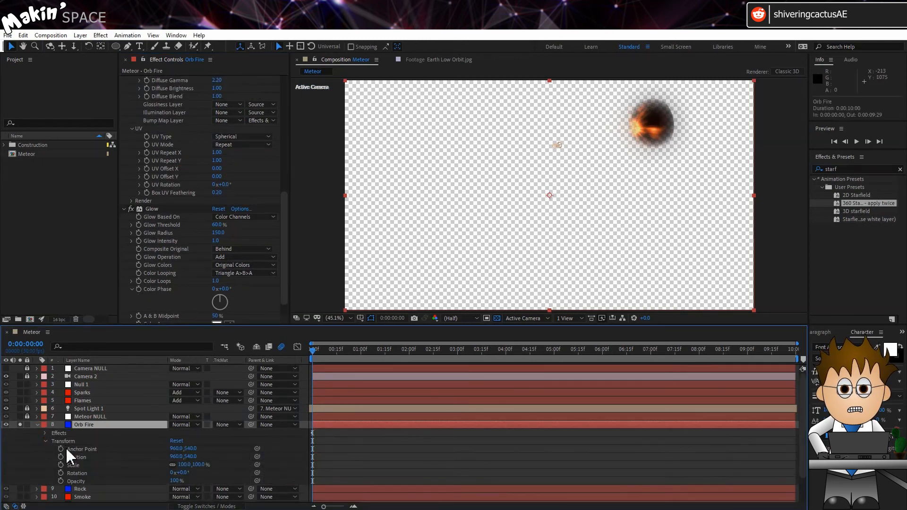
click(60, 481)
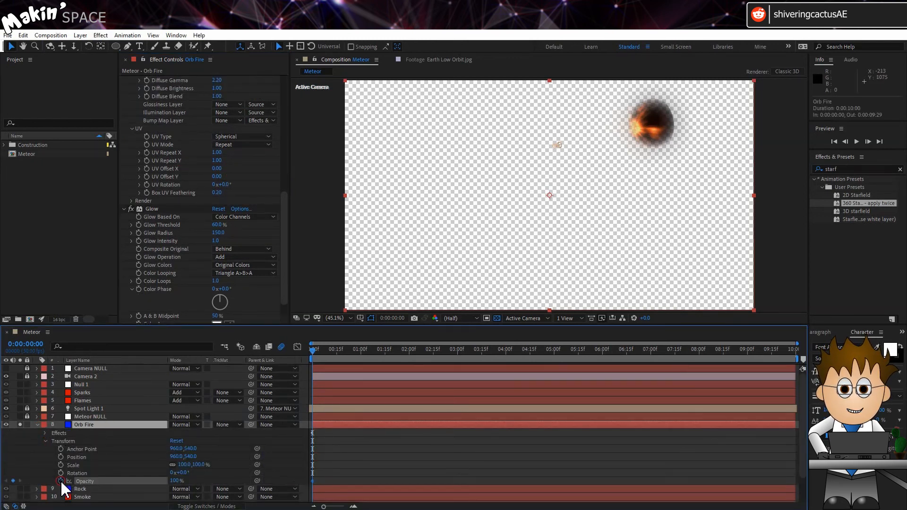
click(173, 480)
text(0)
key(Return)
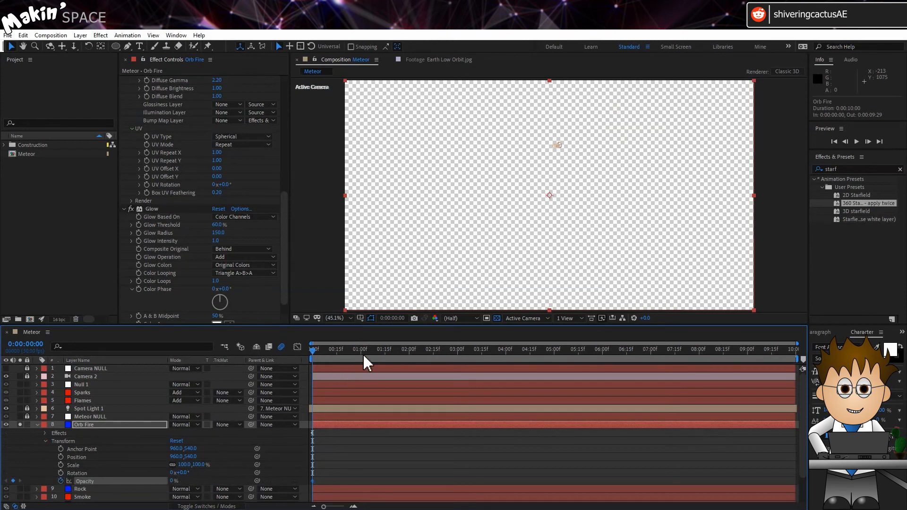
Step: Keyframe Orb Fire's Opacity at 100% at 0:00:01:15
drag(363, 356, 384, 350)
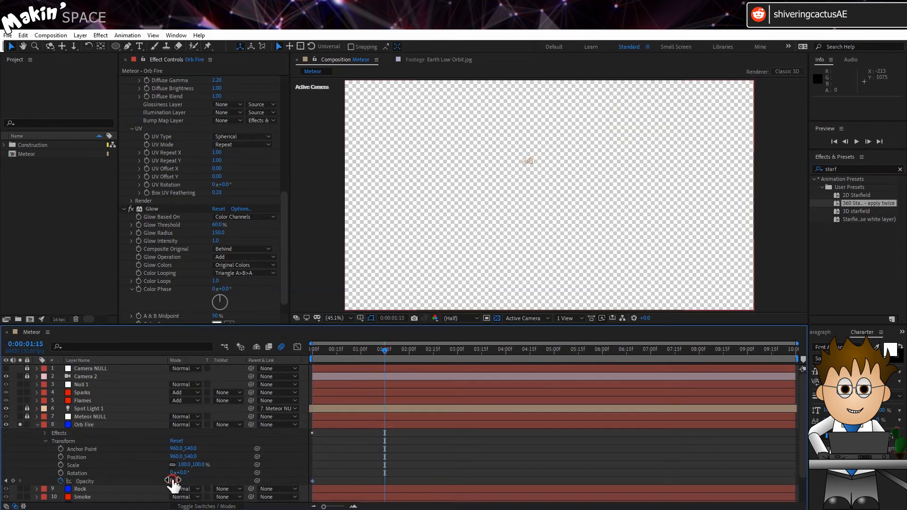
click(173, 481)
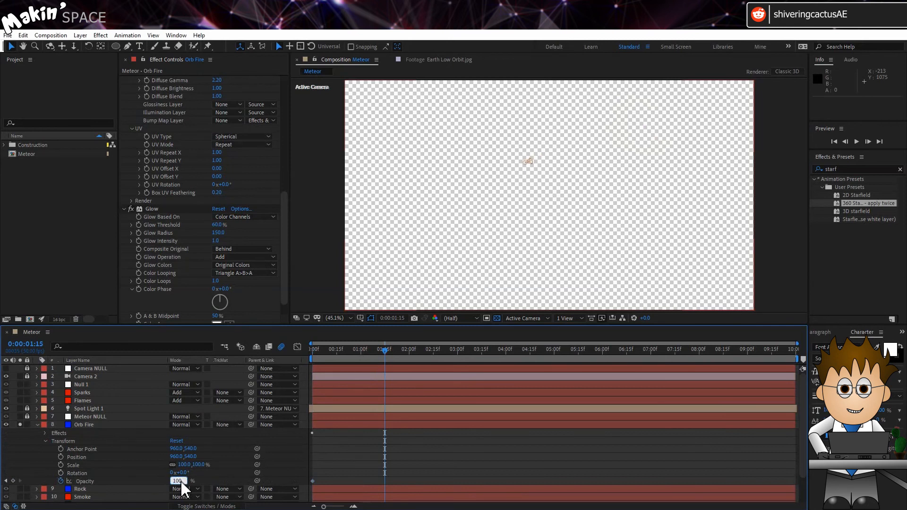
key(Return)
Step: Set Orb Fire's blending mode to Screen and preview the fade-in over the rock and starfield
click(185, 425)
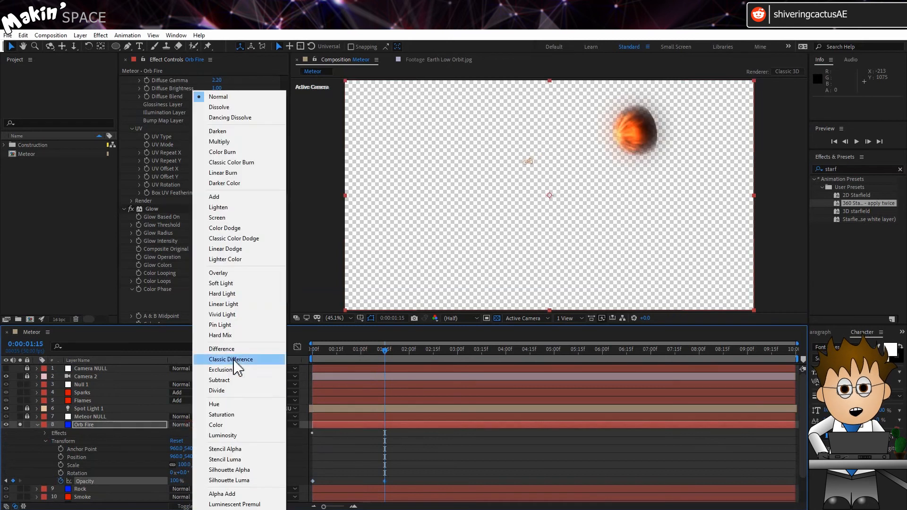
click(251, 218)
key(space)
click(37, 425)
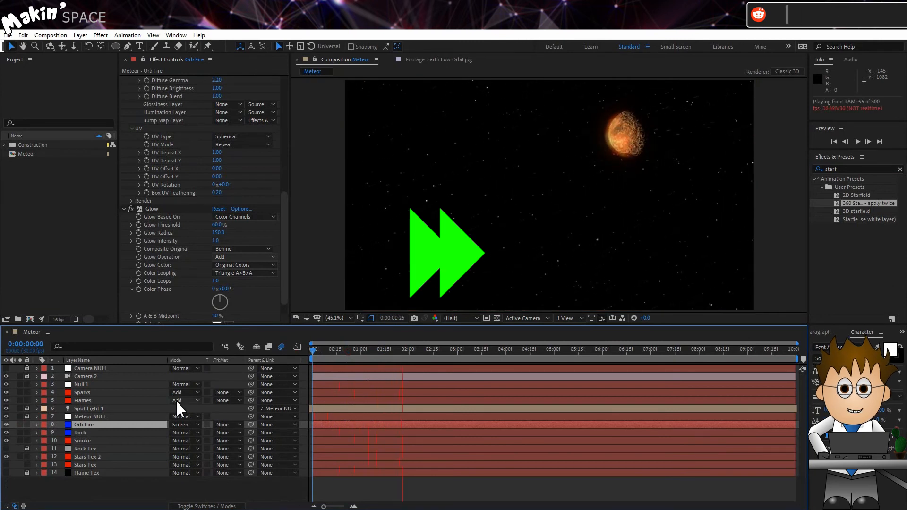
key(space)
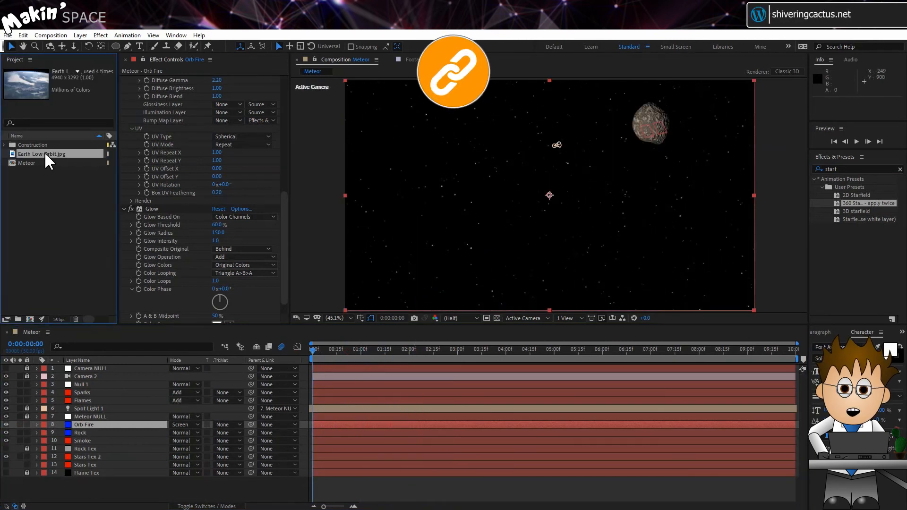
Step: Add Earth Low Orbit.jpg to the Meteor composition directly below Rock Tex and lock the Stars Tex 2 and Stars Tex layers
drag(45, 153, 94, 453)
drag(27, 466, 28, 474)
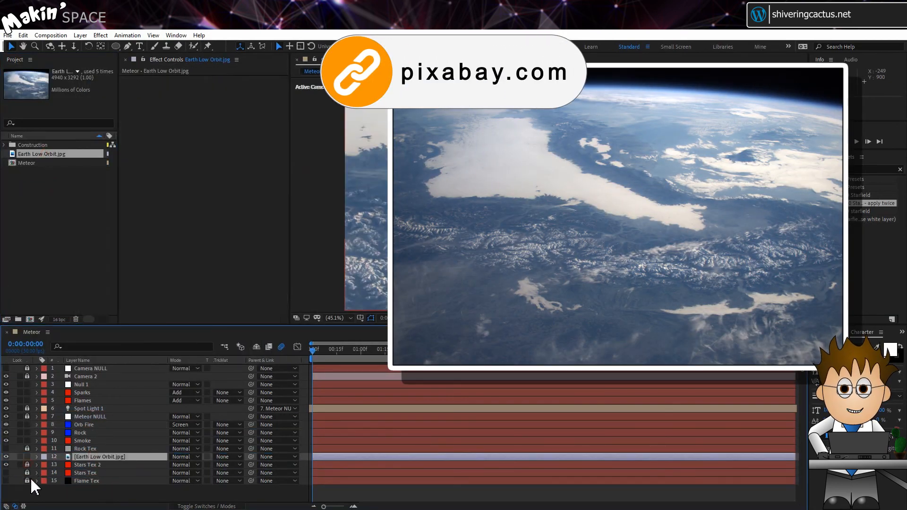
Step: Make Earth Low Orbit.jpg a 3D layer and turn off Accepts Shadows and Accepts Lights in its Material Options
click(221, 504)
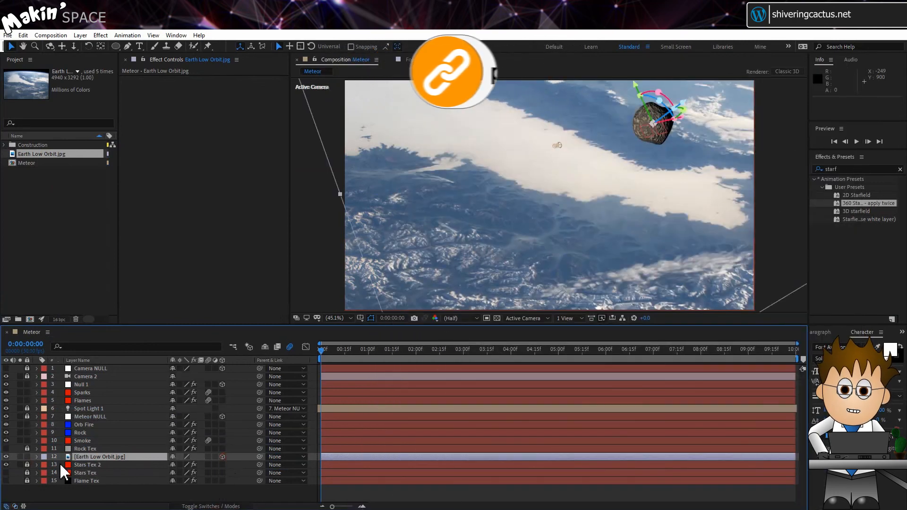
click(36, 457)
click(45, 481)
scroll(39, 482, down, 3)
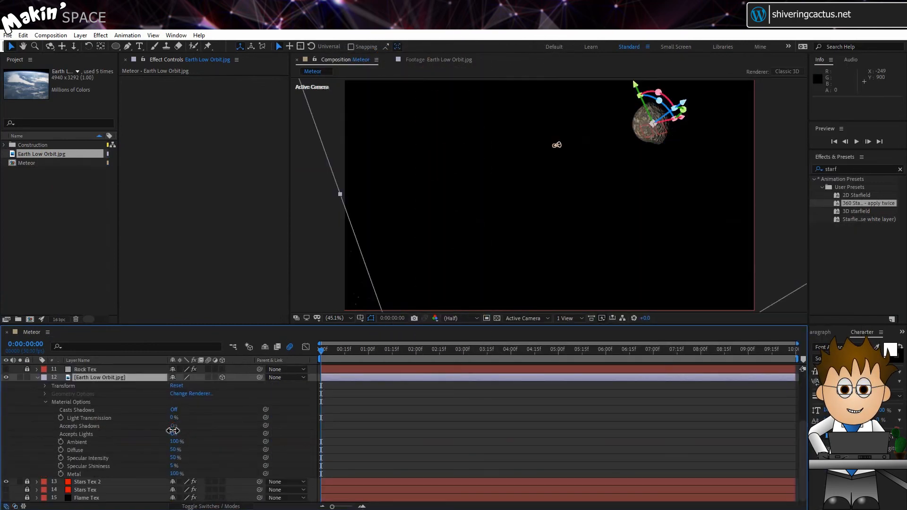
click(174, 427)
scroll(118, 444, up, 1)
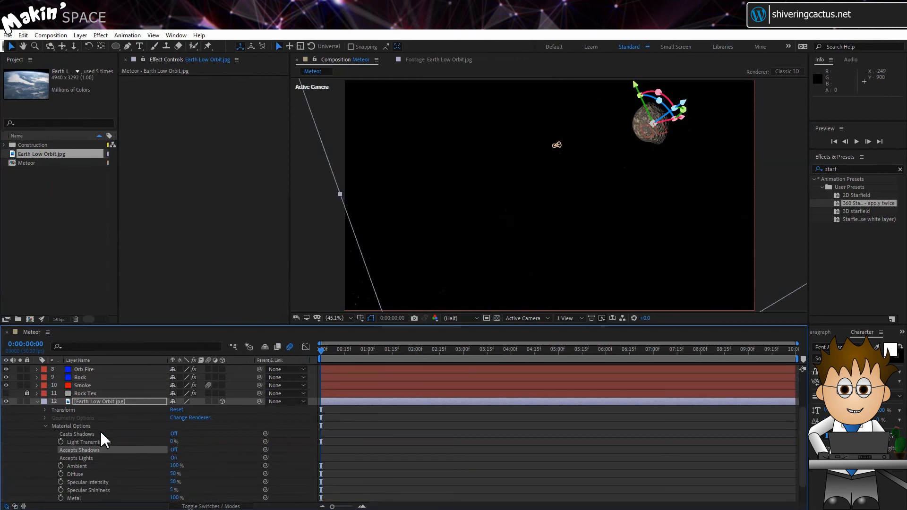
click(173, 458)
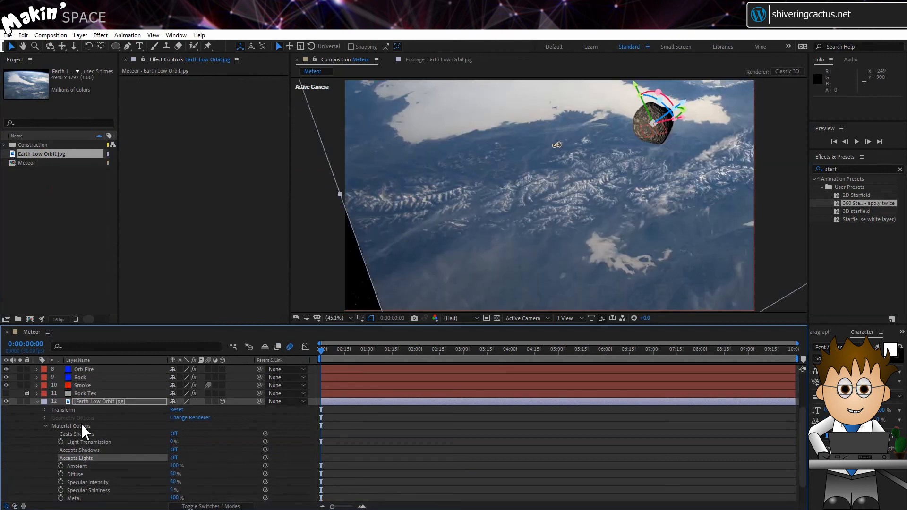
Step: Set the Earth Low Orbit.jpg layer's X Position to -10000 and its Scale to 420%
click(93, 403)
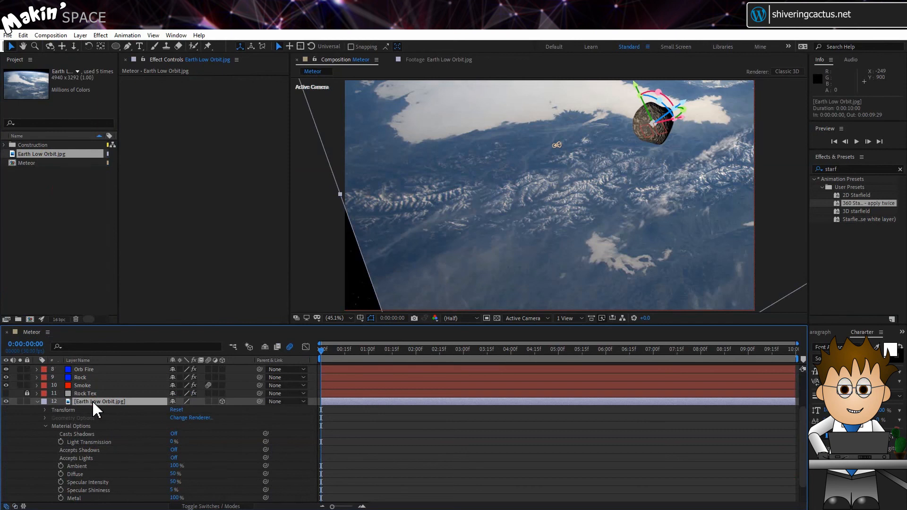
key(p)
click(176, 465)
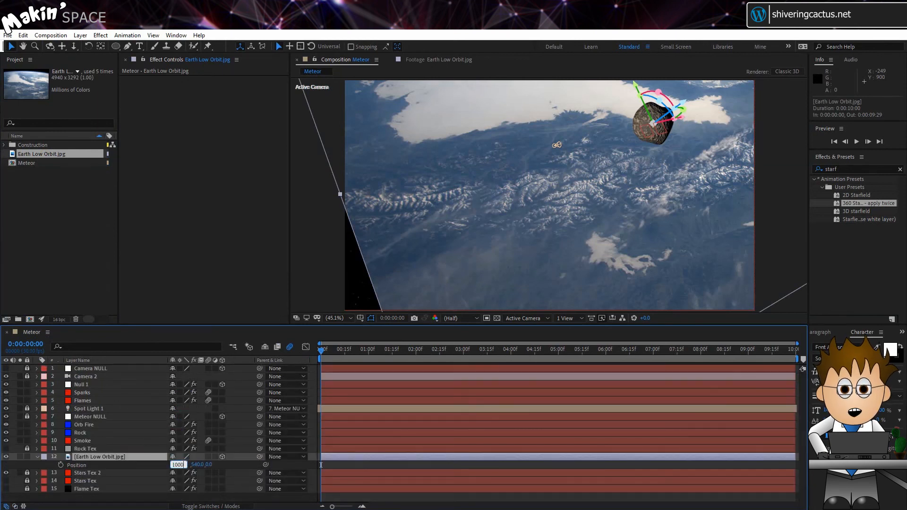
text(-10000)
key(Return)
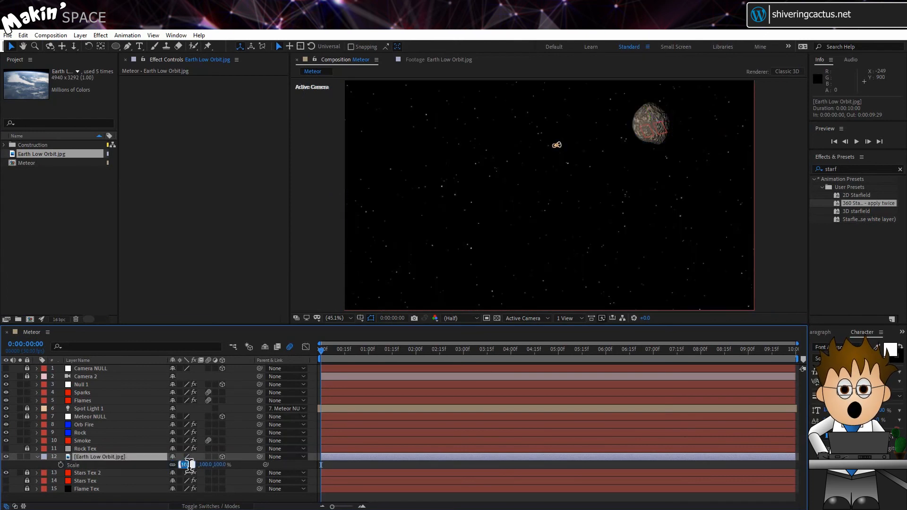
key(Return)
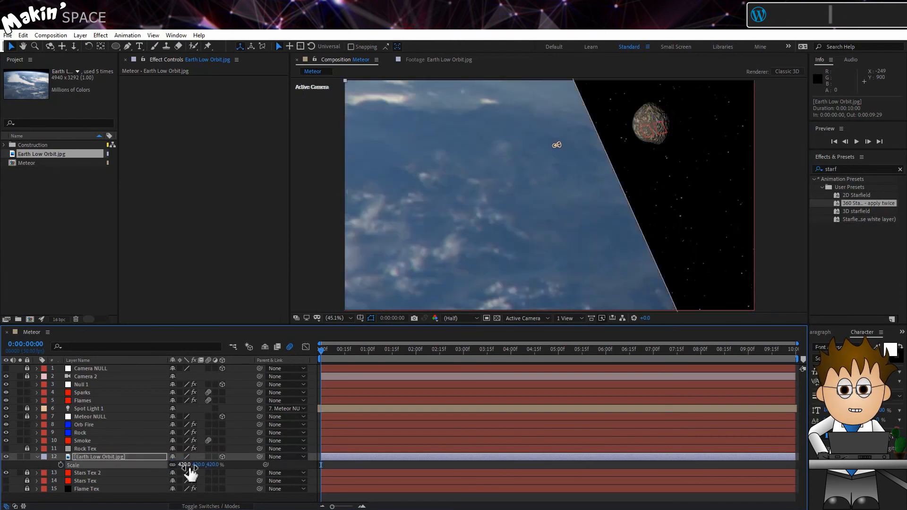